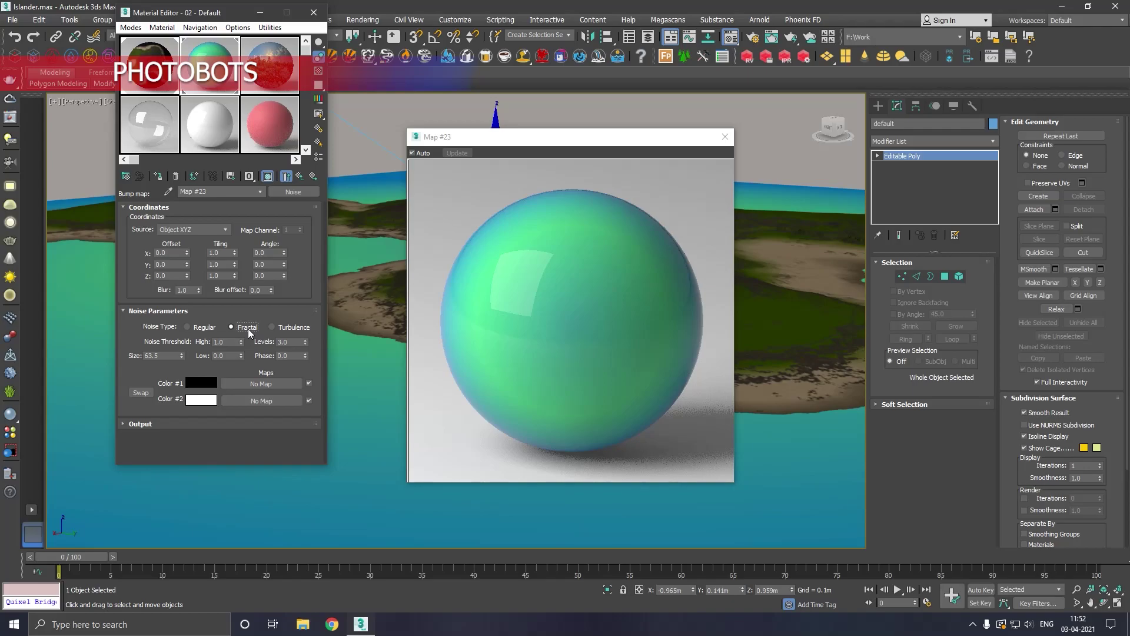
Step: Return to the water material's top level and raise its bump map amount to 5, and finally to 25
click(300, 175)
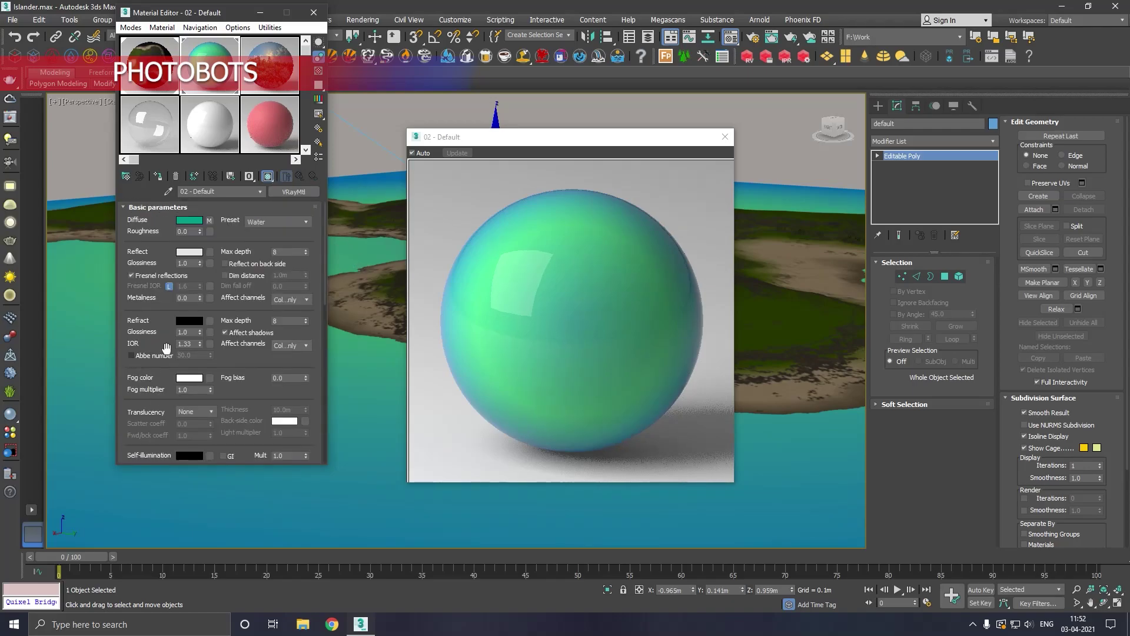
click(156, 208)
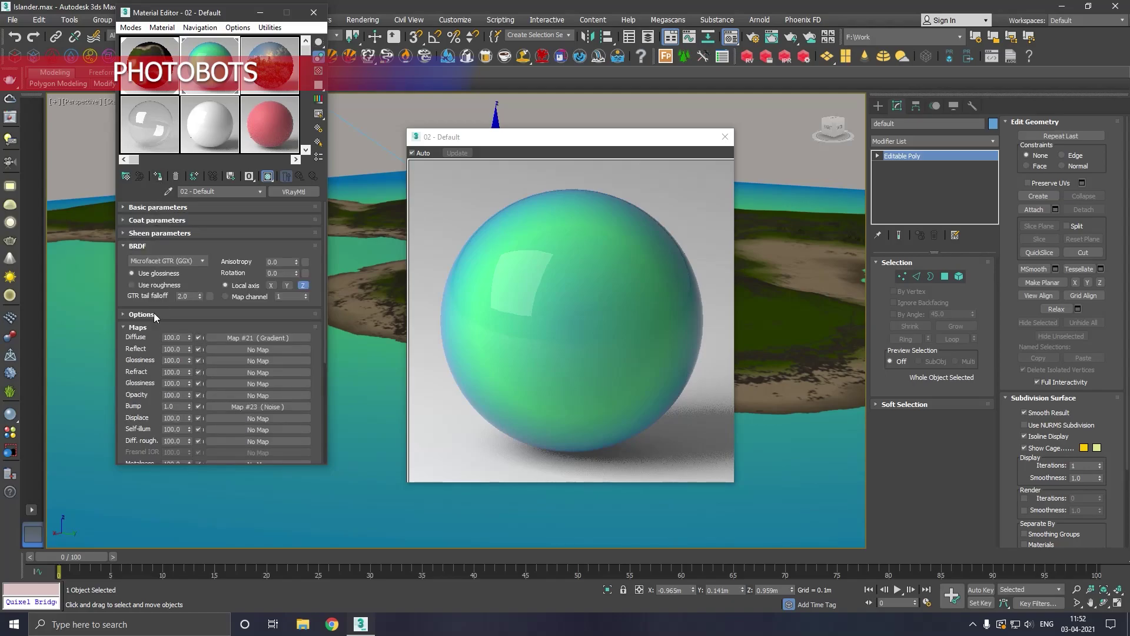
double_click(182, 407)
text(5)
key(Return)
drag(184, 408, 148, 416)
text(25)
key(Return)
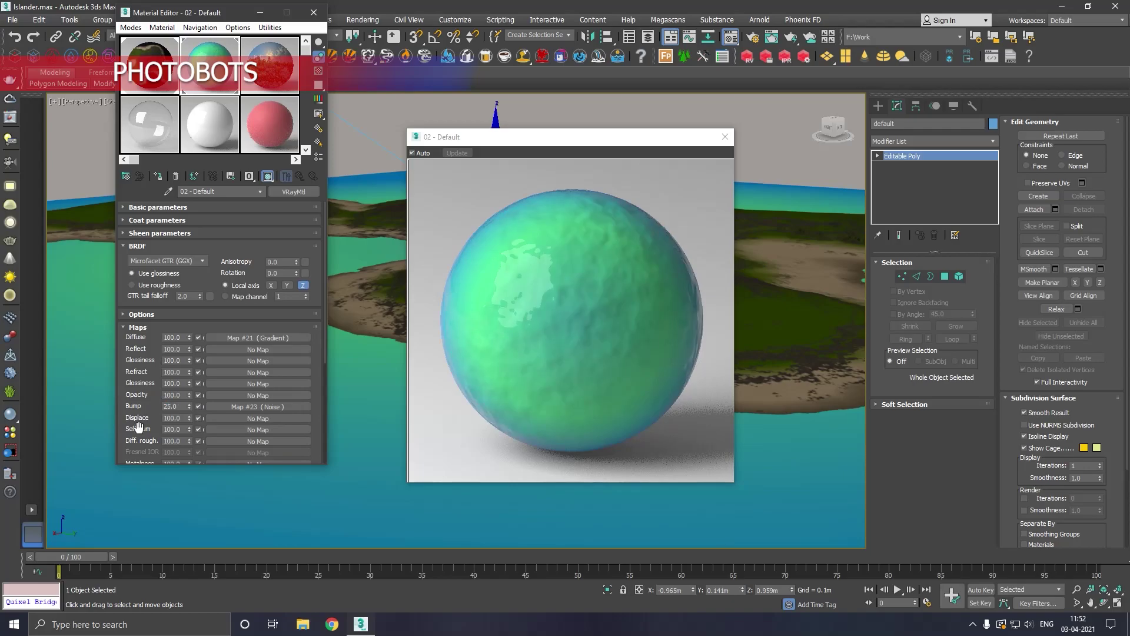
Step: Try the Turbulence noise type on the water material's bump map
click(226, 407)
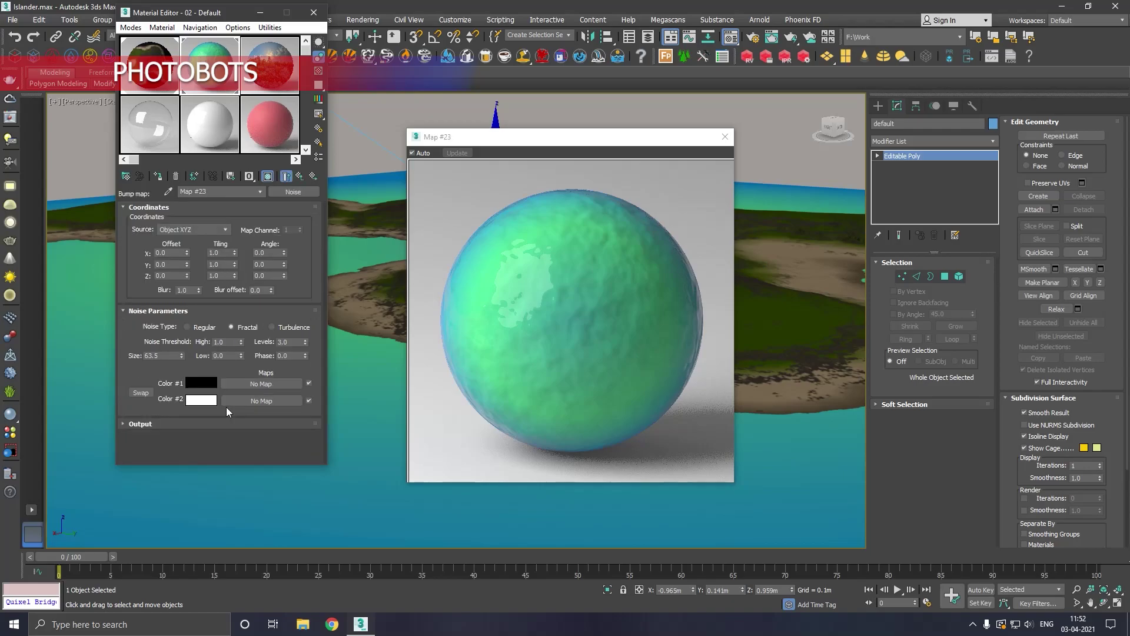
click(271, 328)
click(198, 331)
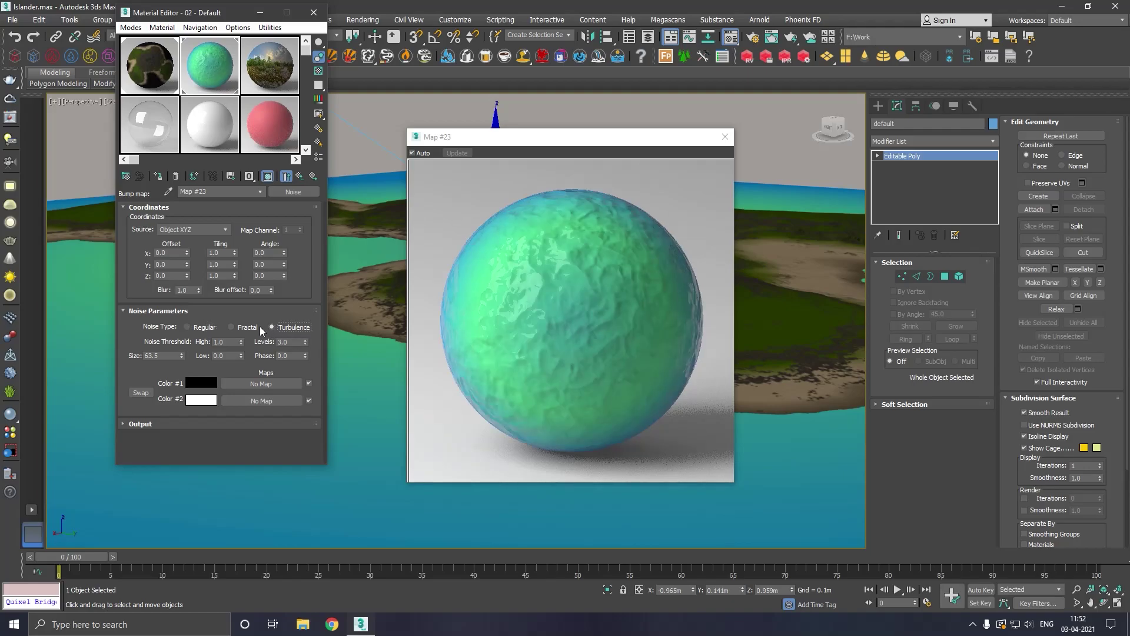
Step: Set the water material's bump amount to 12
click(299, 176)
drag(183, 409, 151, 410)
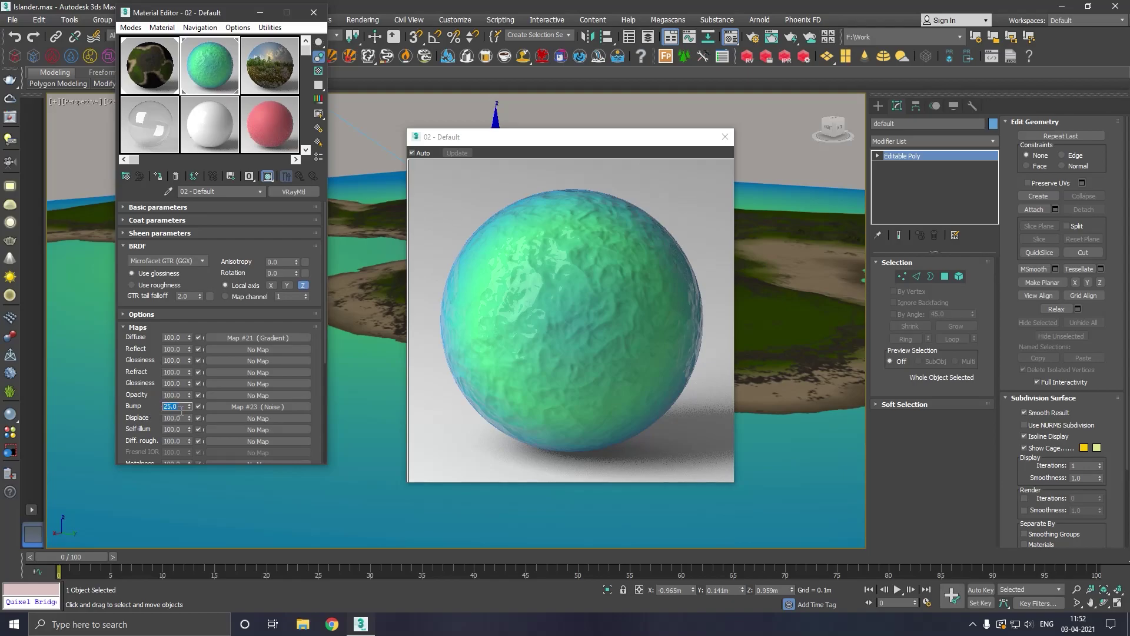
text(12)
key(Return)
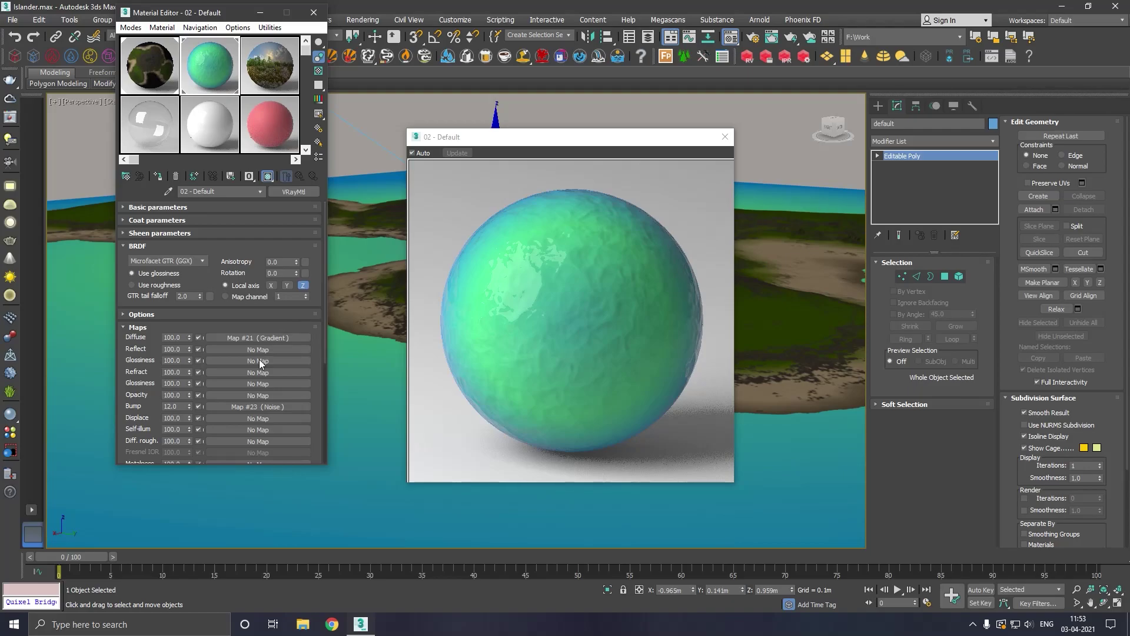
Step: Switch the bump map's noise type to Fractal and close the enlarged preview and the Material Editor
click(242, 407)
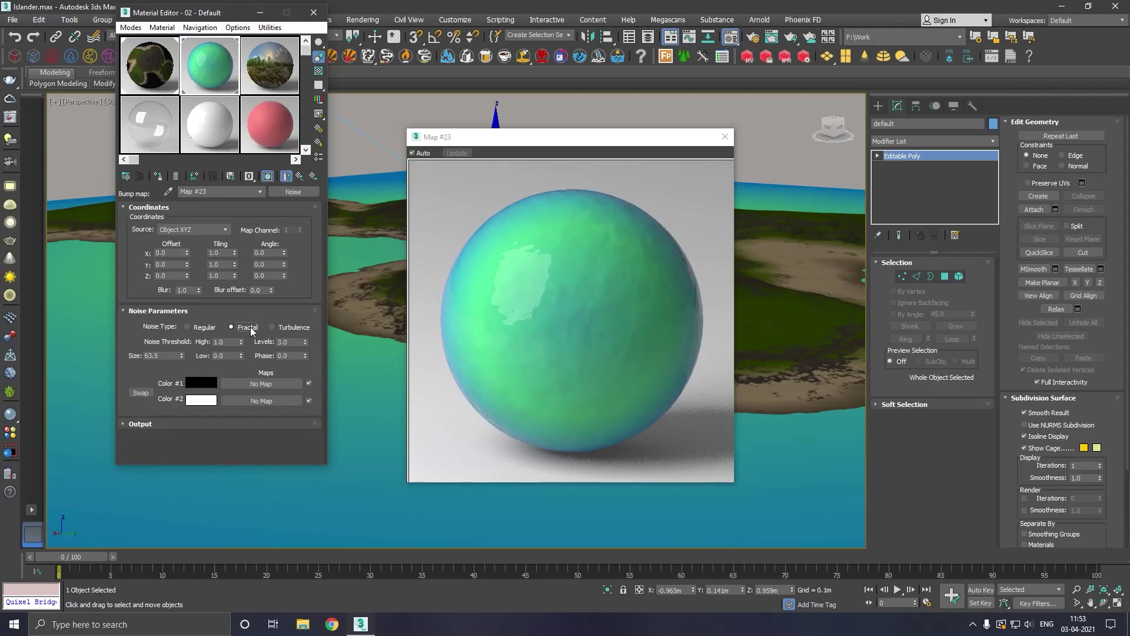
click(725, 137)
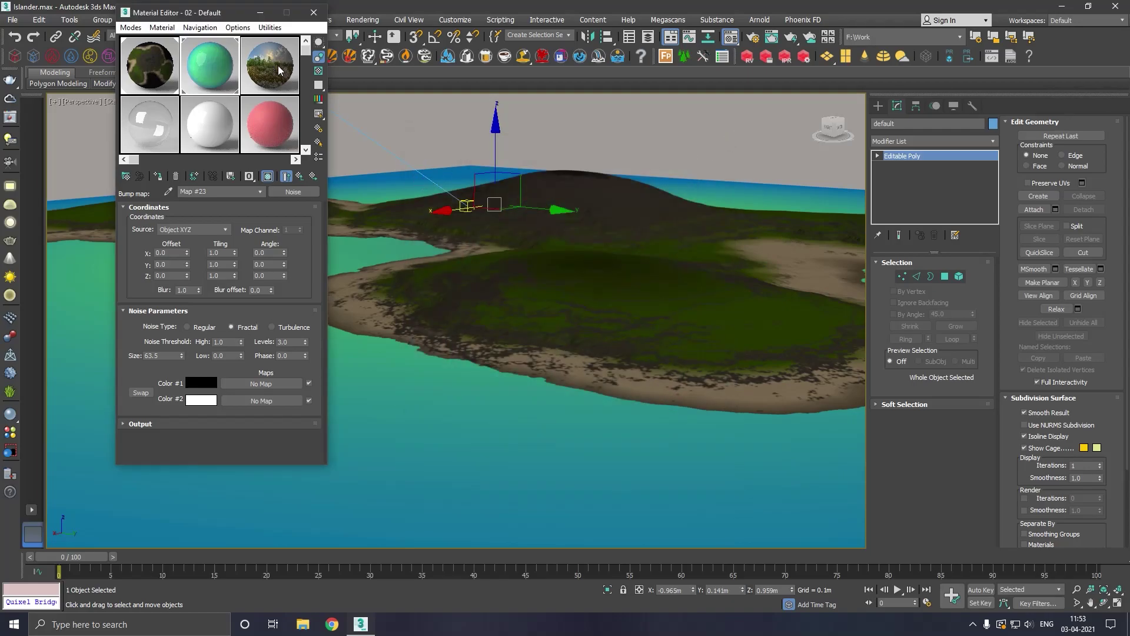
click(313, 12)
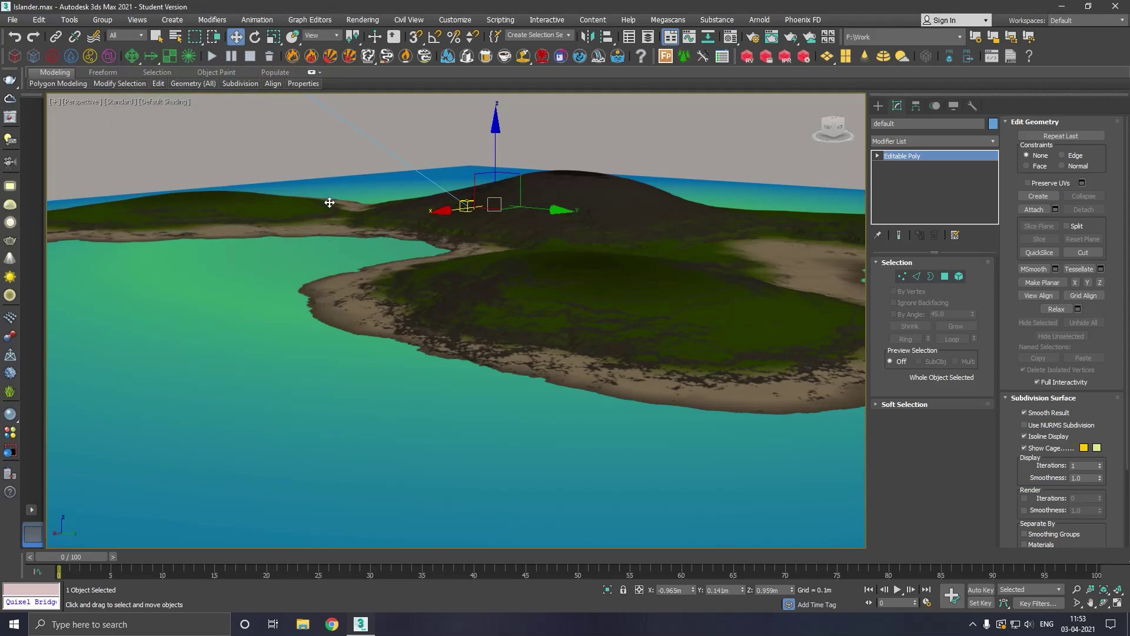
Step: Add a VRayEnvironmentFog atmospheric effect to the scene's environment and bring its general parameters into view
right_click(336, 203)
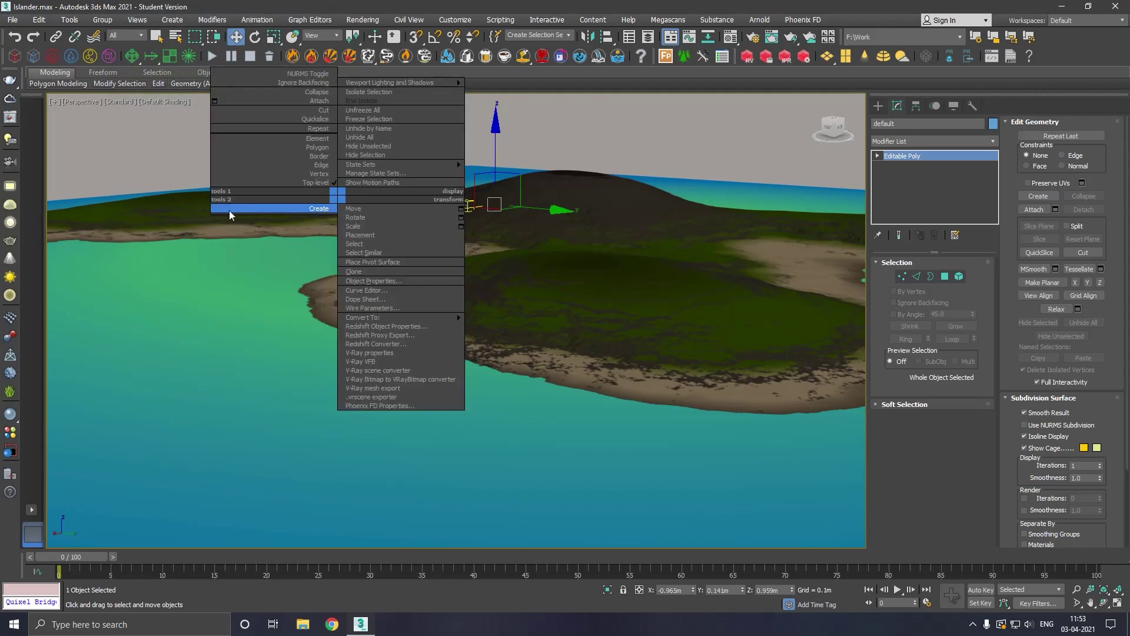
alt+middle_drag(183, 237, 287, 229)
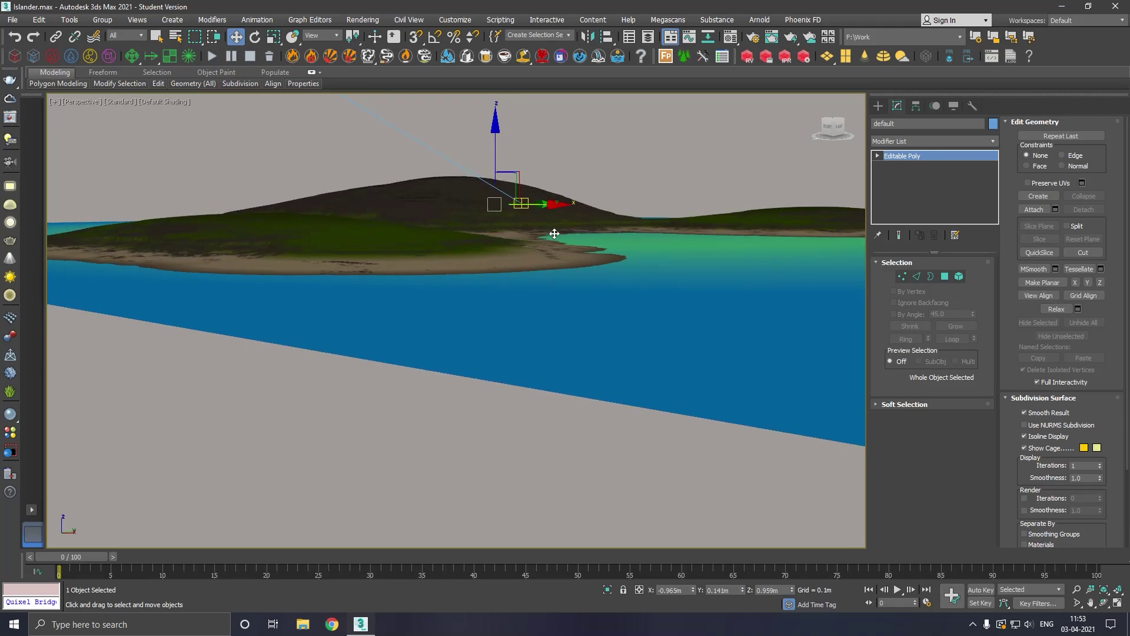
scroll(568, 237, up, 5)
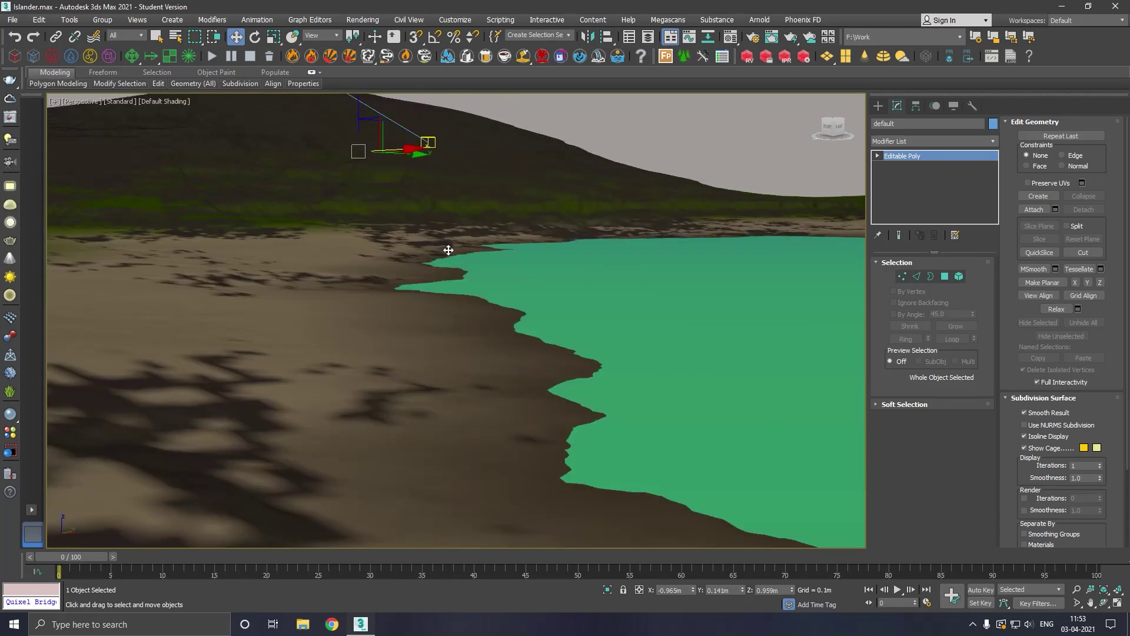
scroll(449, 249, down, 3)
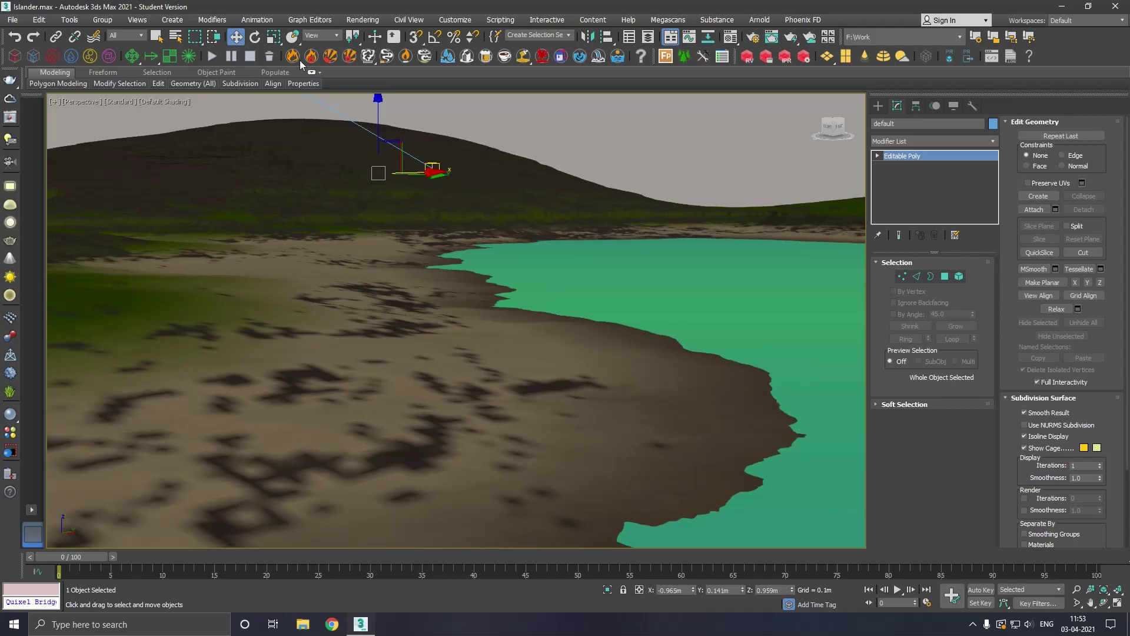
click(362, 20)
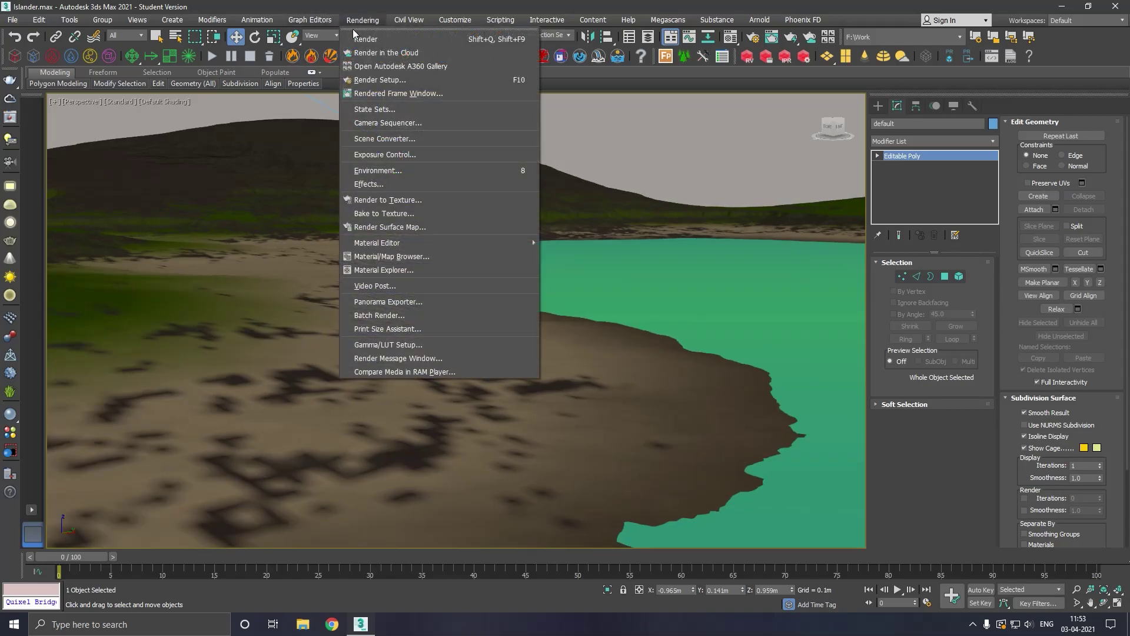
click(401, 173)
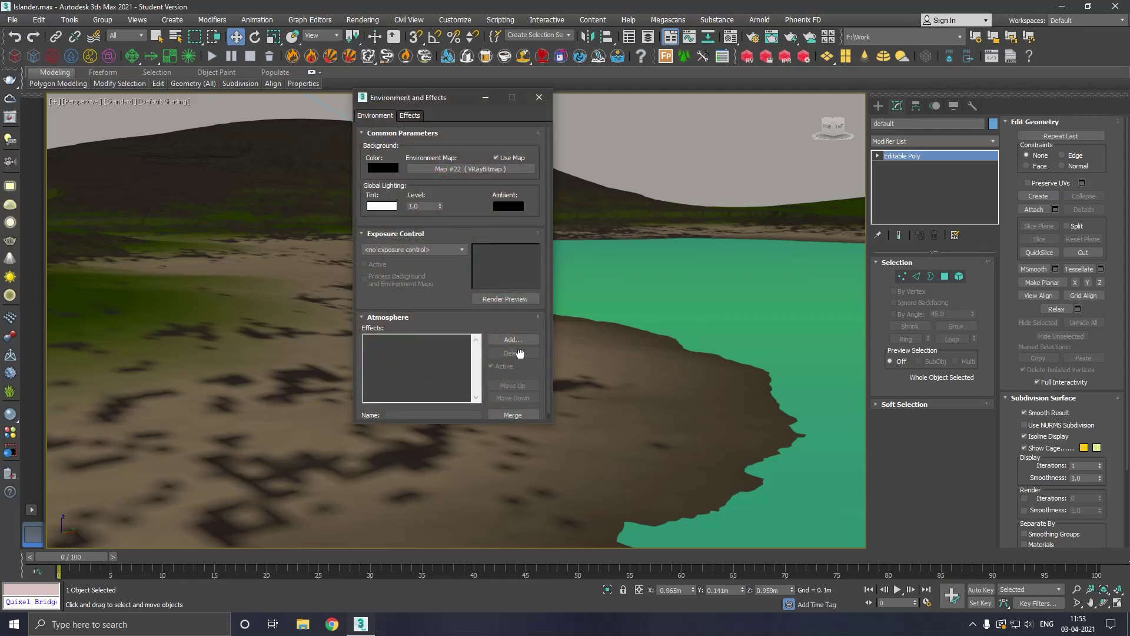
click(510, 339)
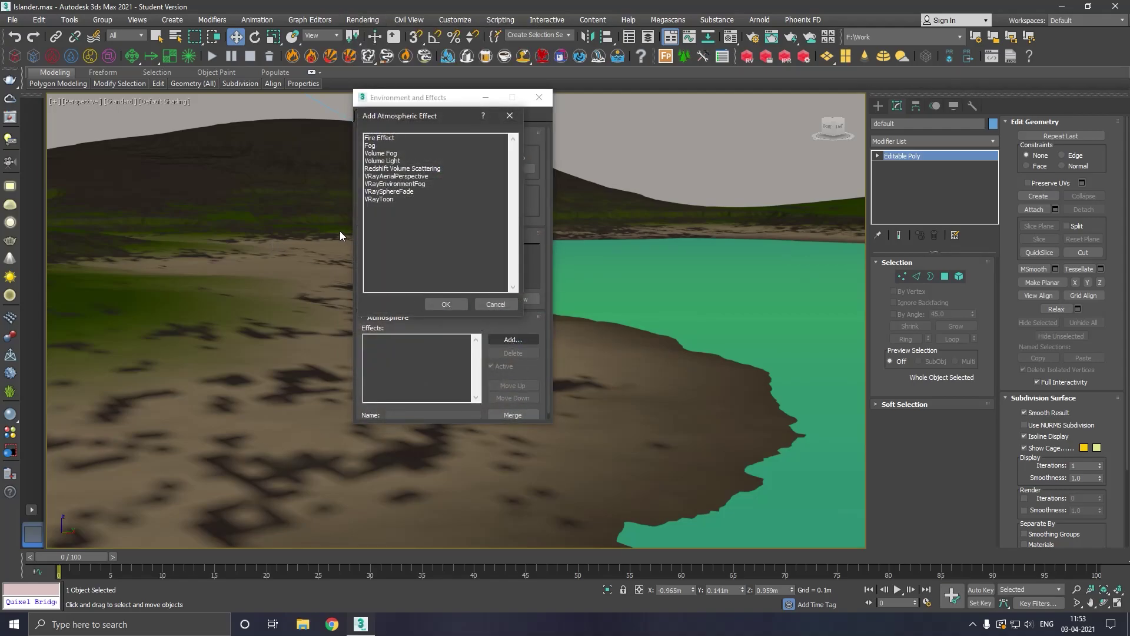
click(397, 184)
click(462, 308)
scroll(444, 303, down, 4)
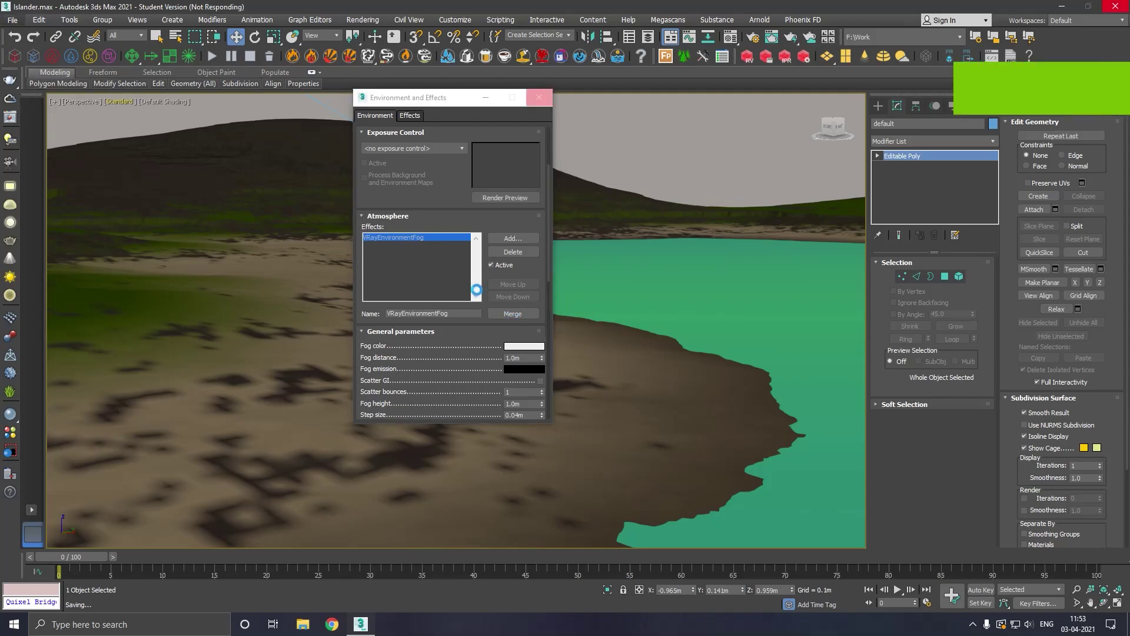
Step: Set the perspective viewport to High Quality and start V-Ray Viewport IPR rendering in it
click(122, 101)
click(151, 160)
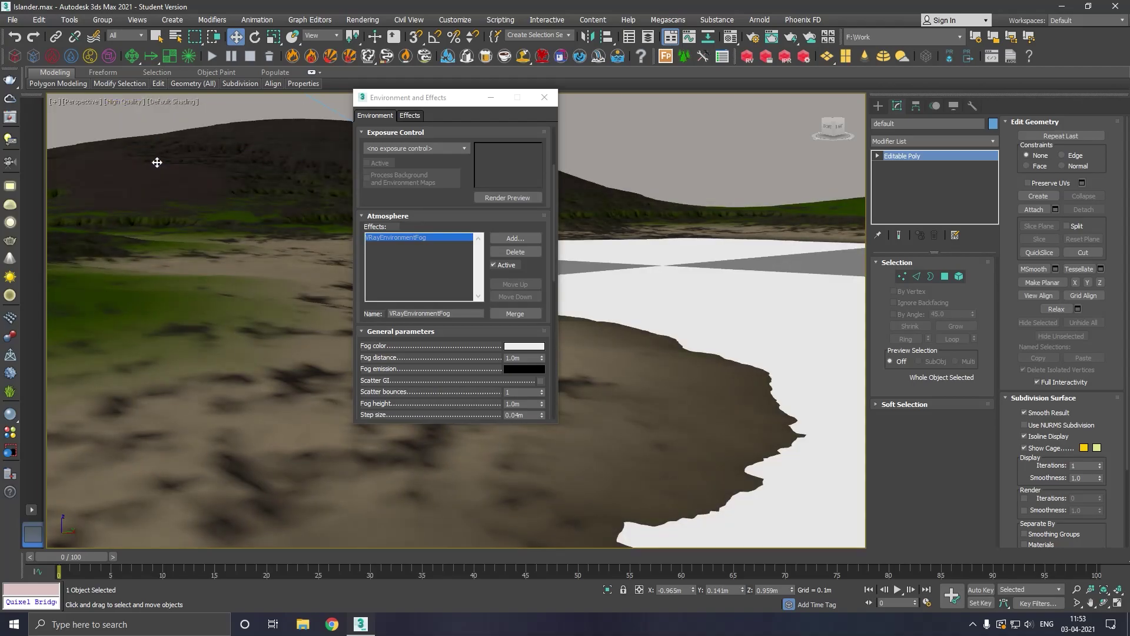
click(135, 102)
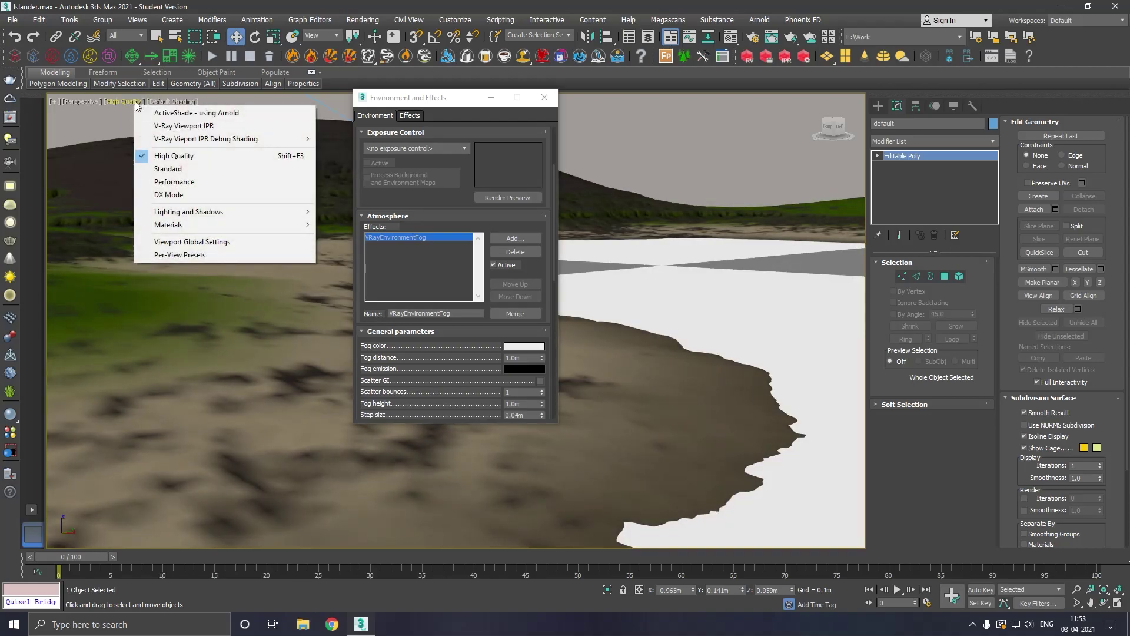
click(156, 125)
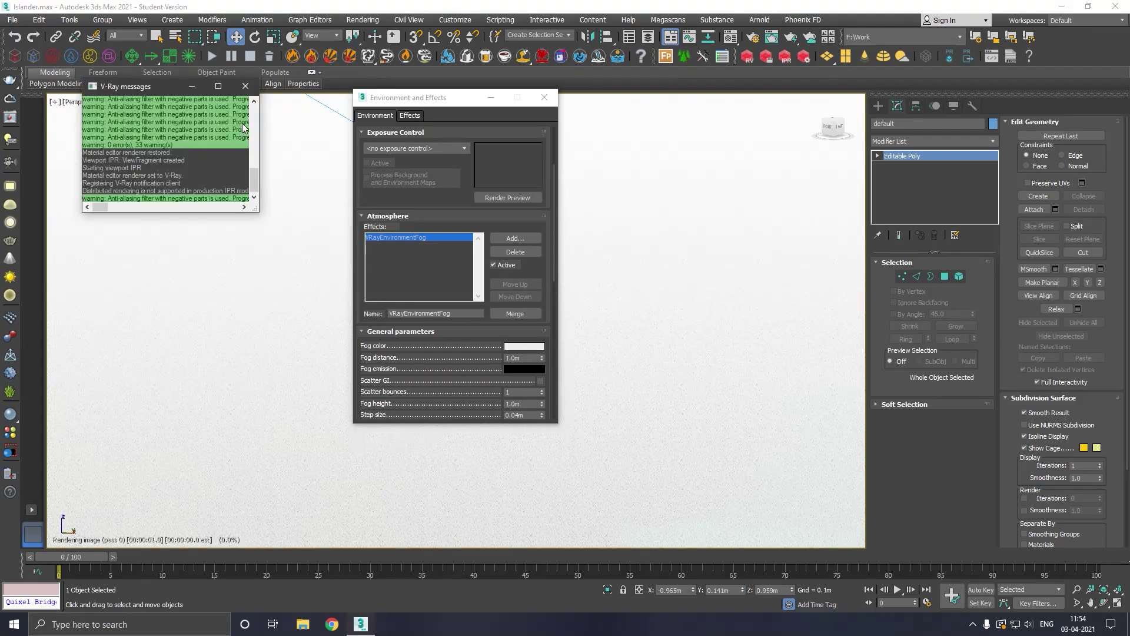
Step: Increase the environment fog's distance to about 212 m and dismiss the V-Ray messages window
drag(542, 357, 537, 251)
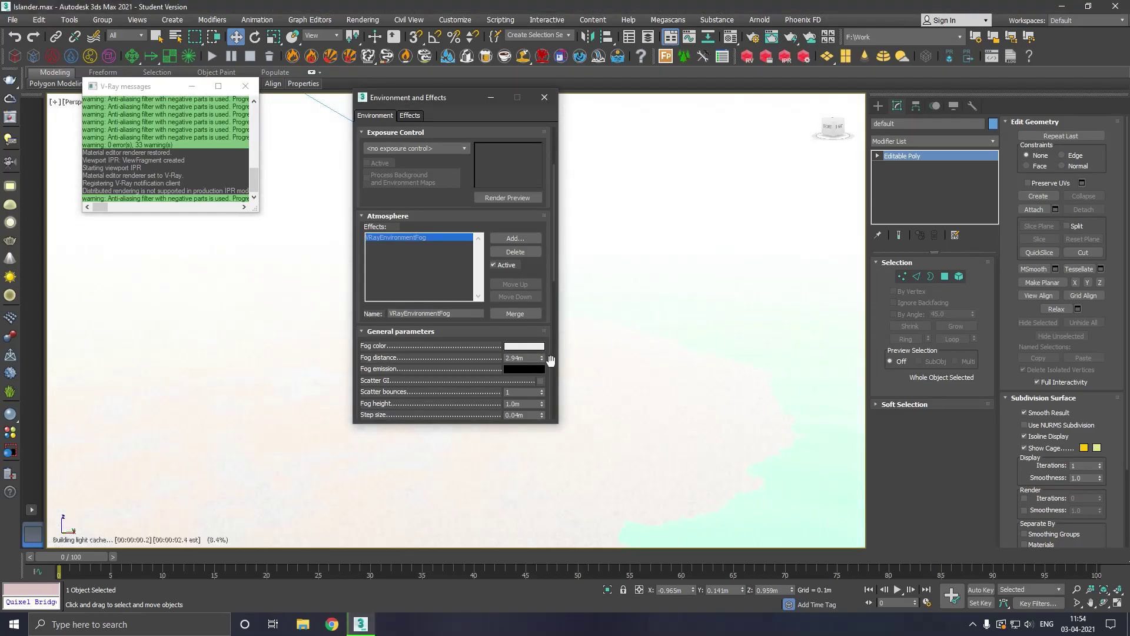
drag(543, 359, 521, 194)
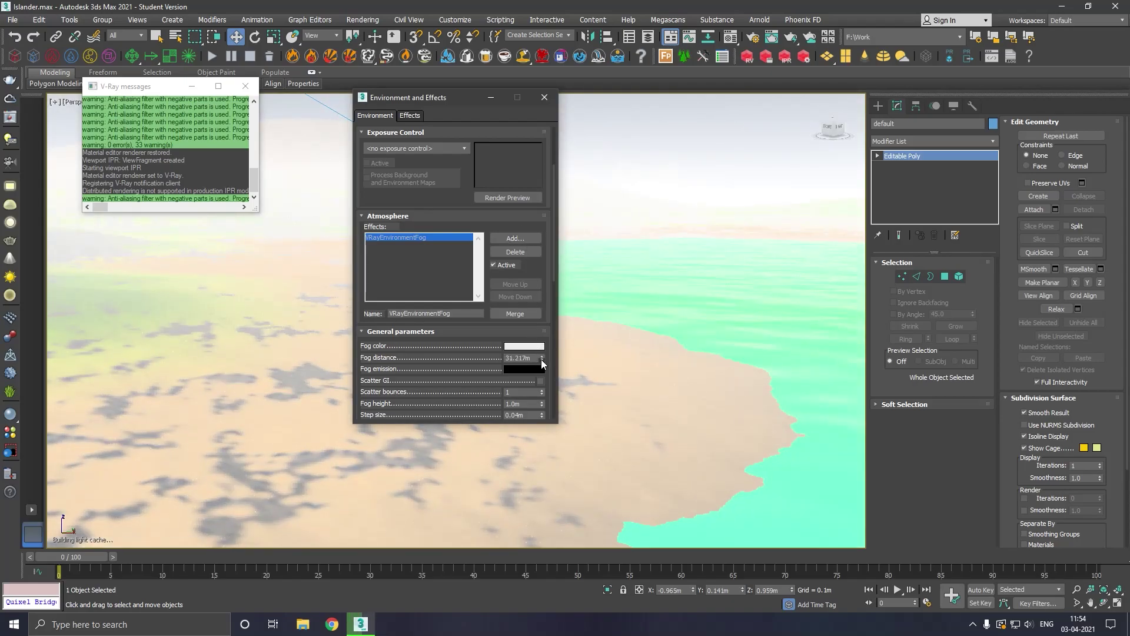
drag(541, 359, 538, 311)
drag(540, 358, 538, 317)
drag(541, 357, 543, 325)
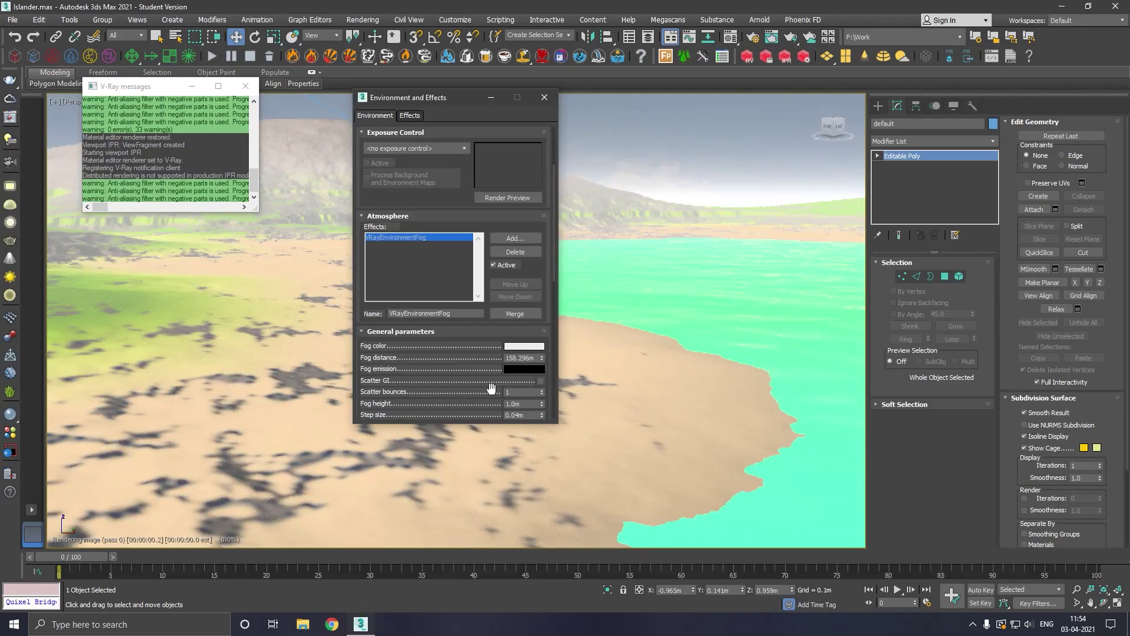
drag(497, 391, 472, 262)
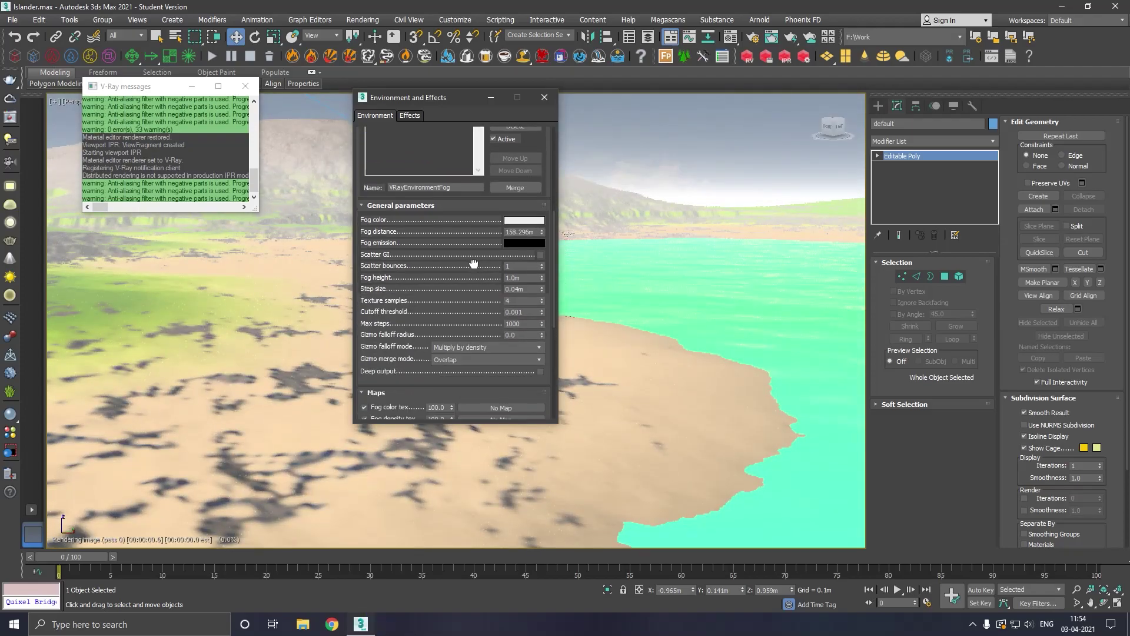
click(245, 85)
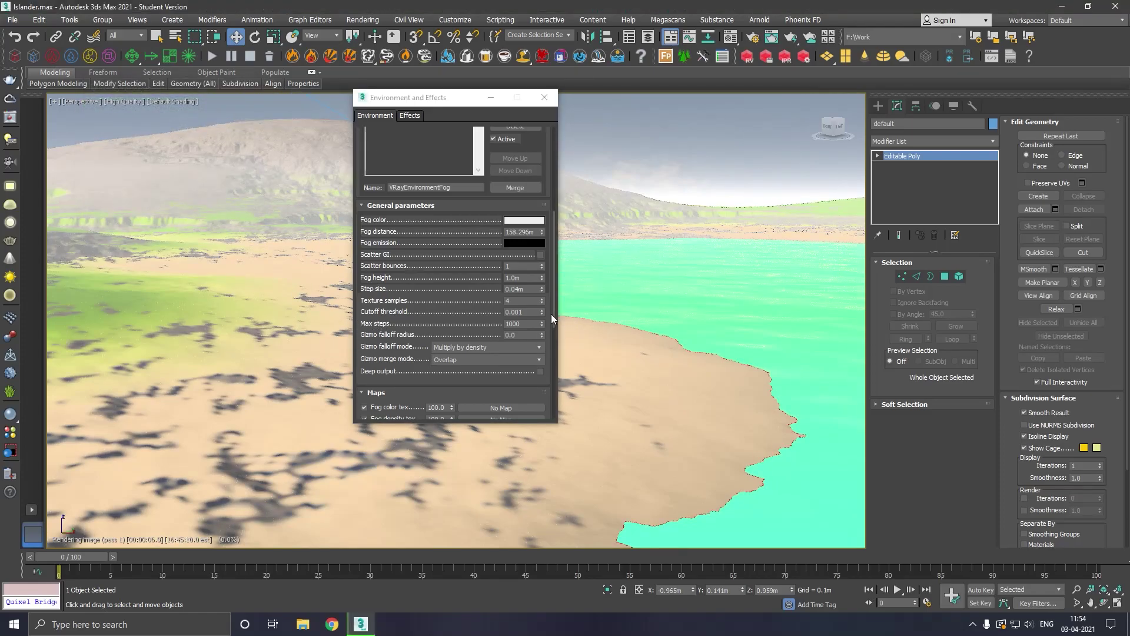
drag(542, 231, 545, 216)
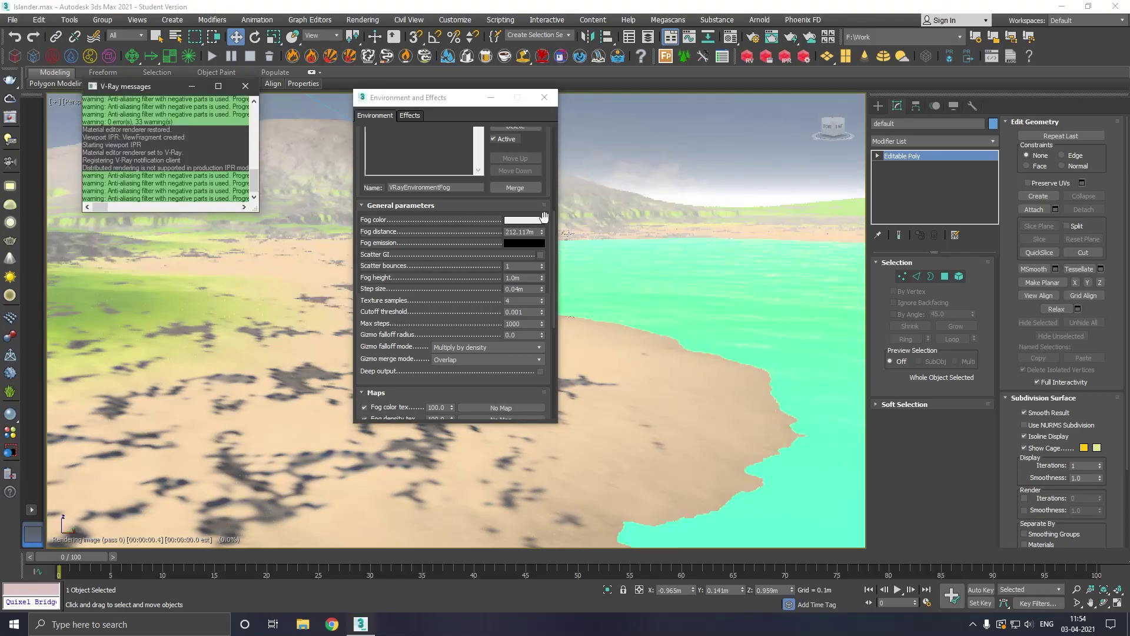
click(245, 85)
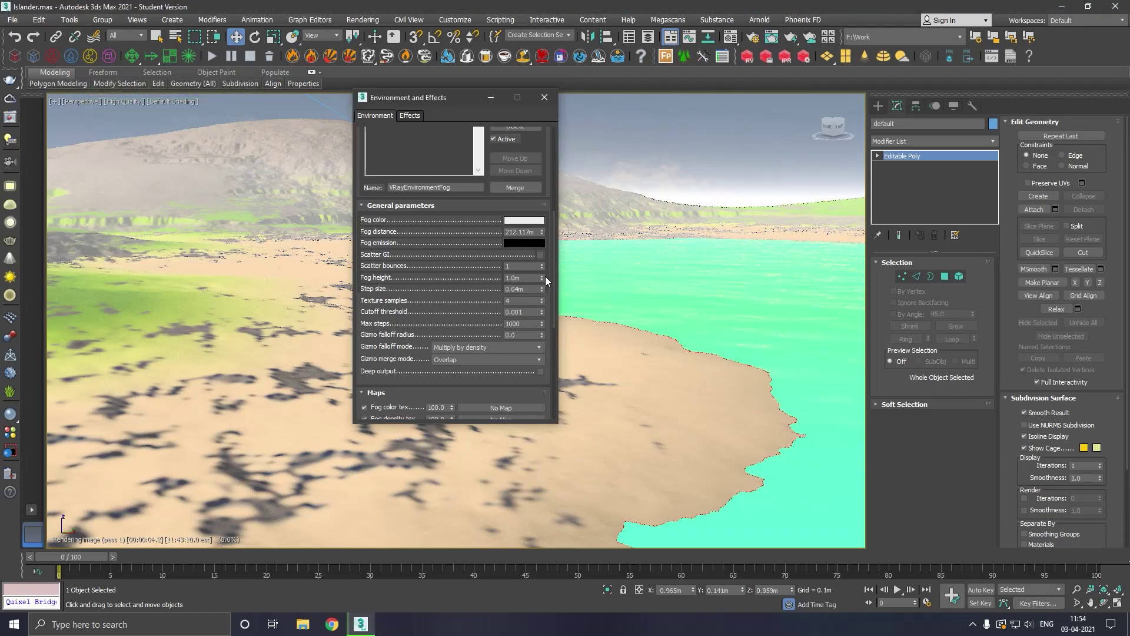
Step: Set the environment fog's height to 88 m and dismiss the V-Ray messages window
drag(542, 281, 541, 206)
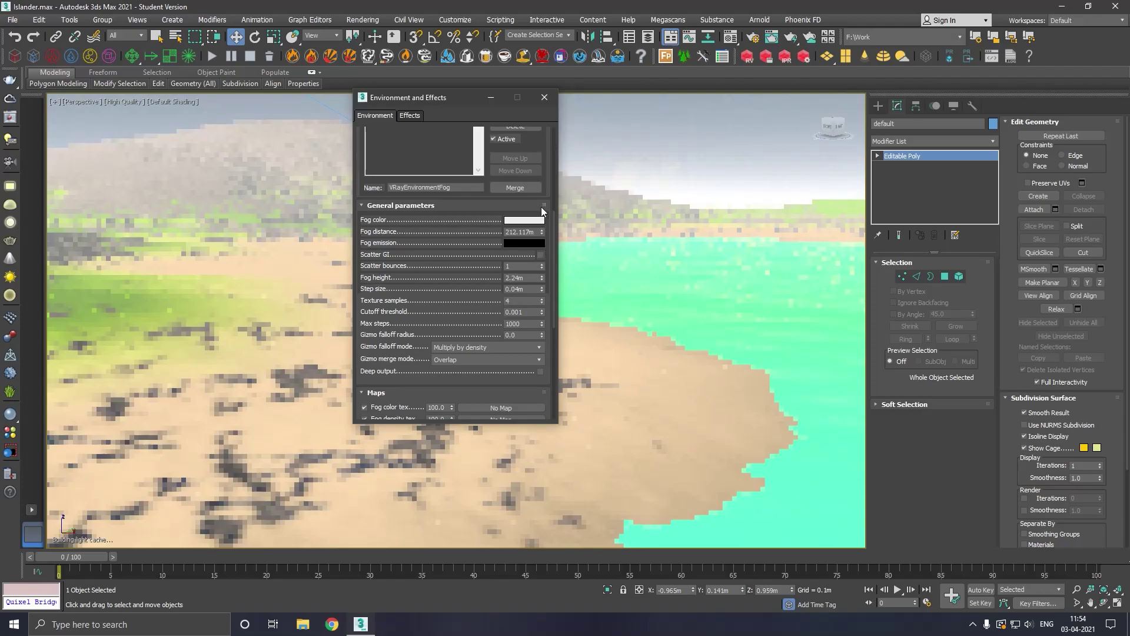
drag(542, 277, 542, 208)
drag(543, 275, 548, 194)
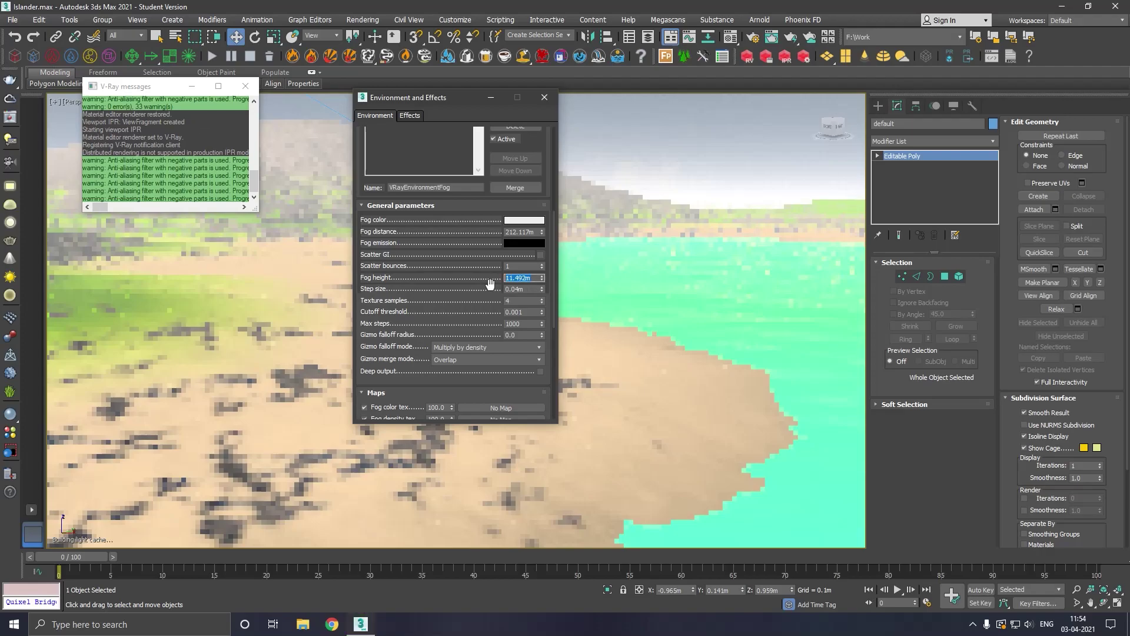
text(88)
key(Return)
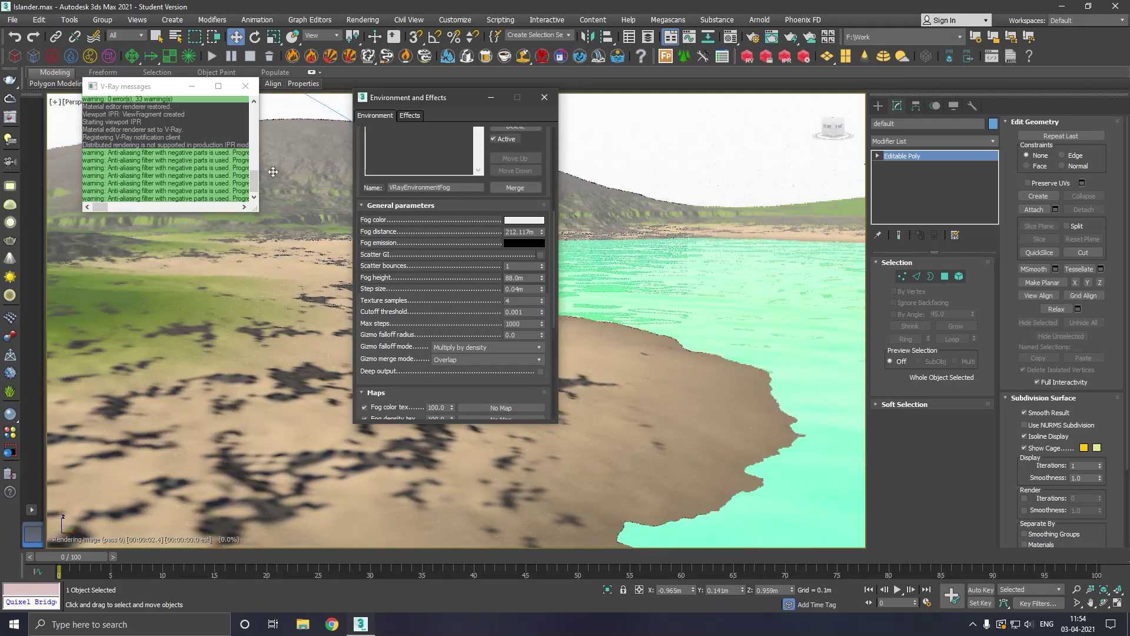
click(243, 88)
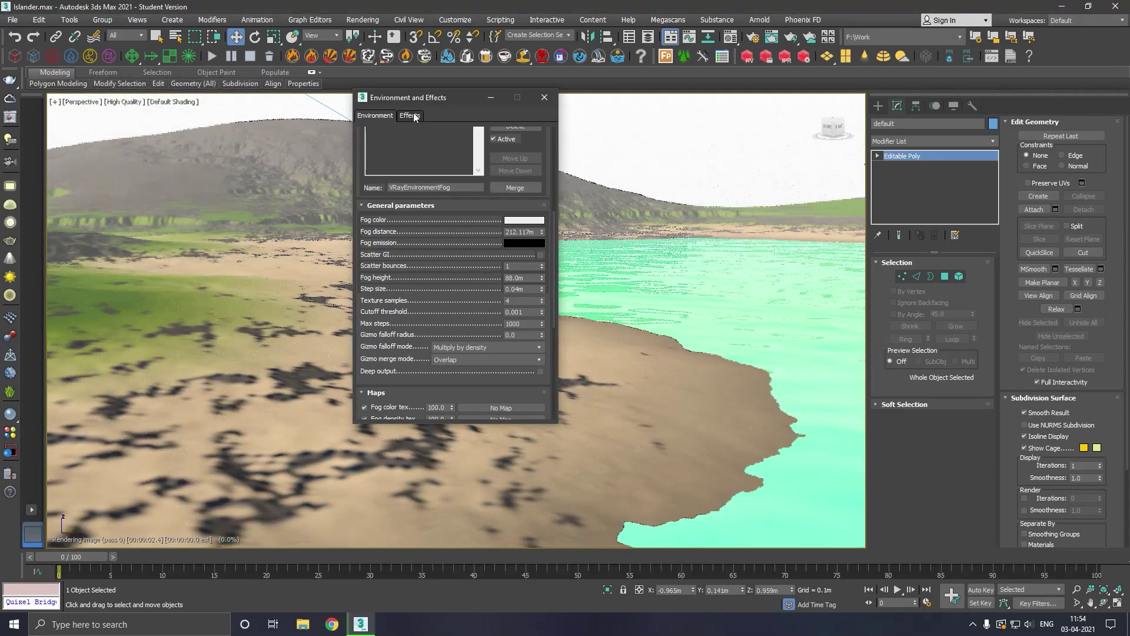
Step: Move the Environment and Effects dialog away from the hilltop and examine the fog across a wider stretch of shoreline
drag(405, 96, 450, 207)
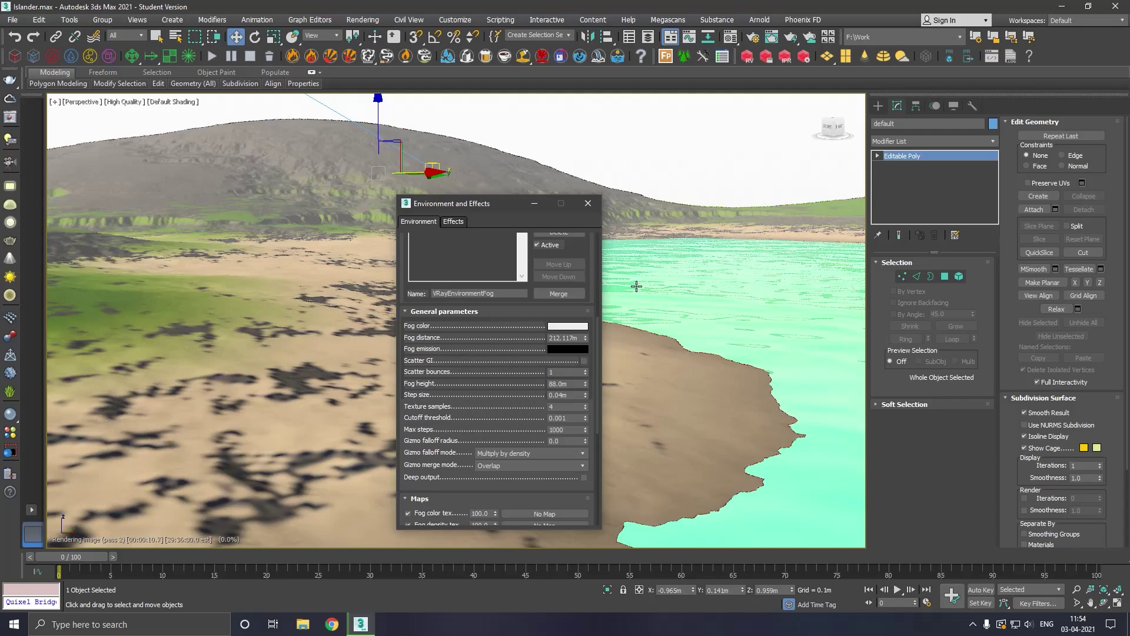
scroll(635, 294, down, 2)
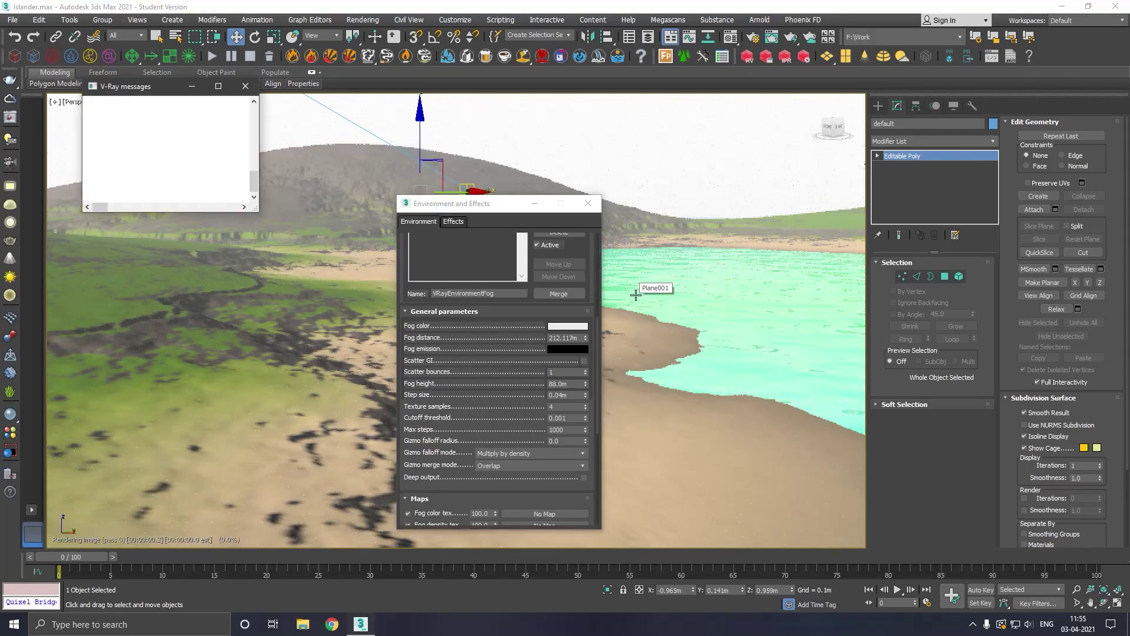
scroll(636, 295, down, 1)
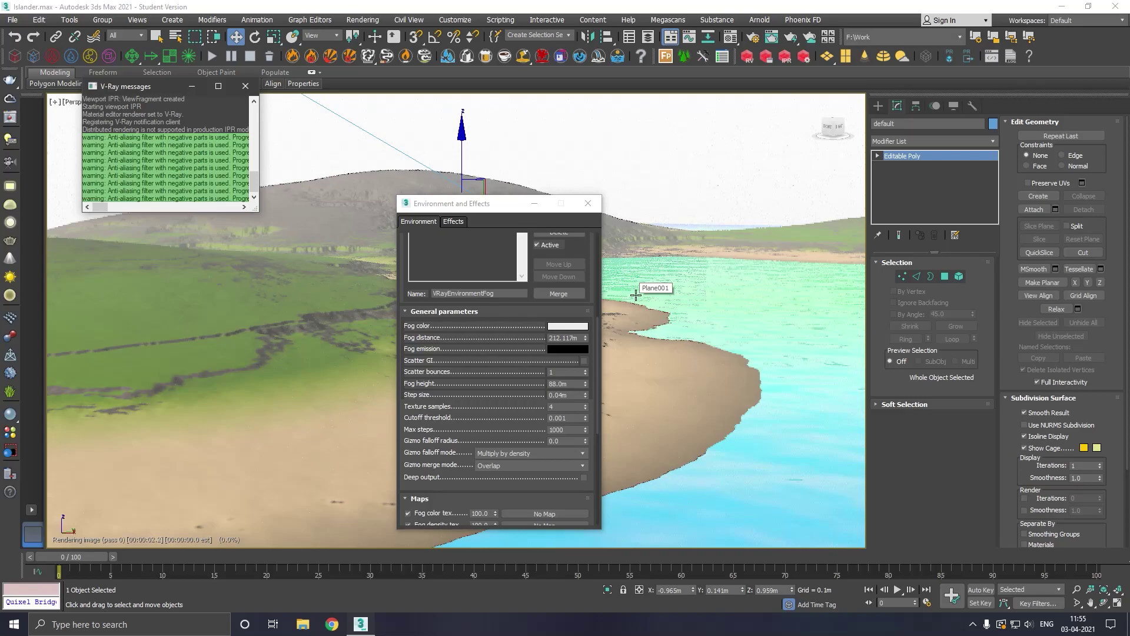
Step: Set the environment fog's distance to 666 m, clear the object selection and dismiss the V-Ray messages window
click(246, 86)
drag(436, 204, 276, 158)
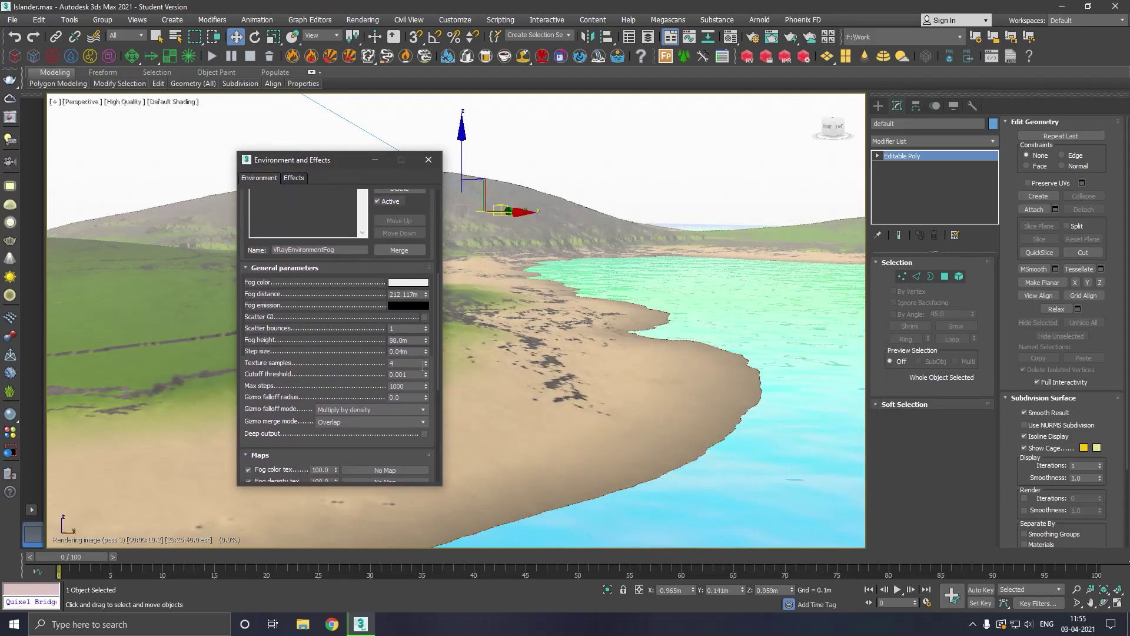
double_click(405, 294)
text(666.0m)
key(Return)
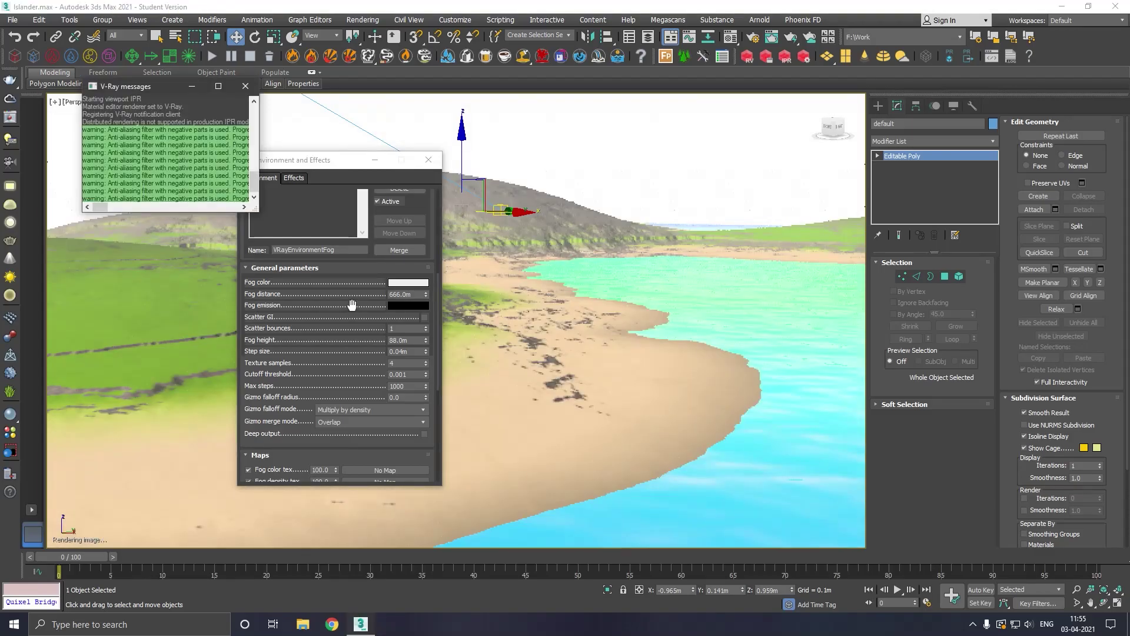
click(306, 105)
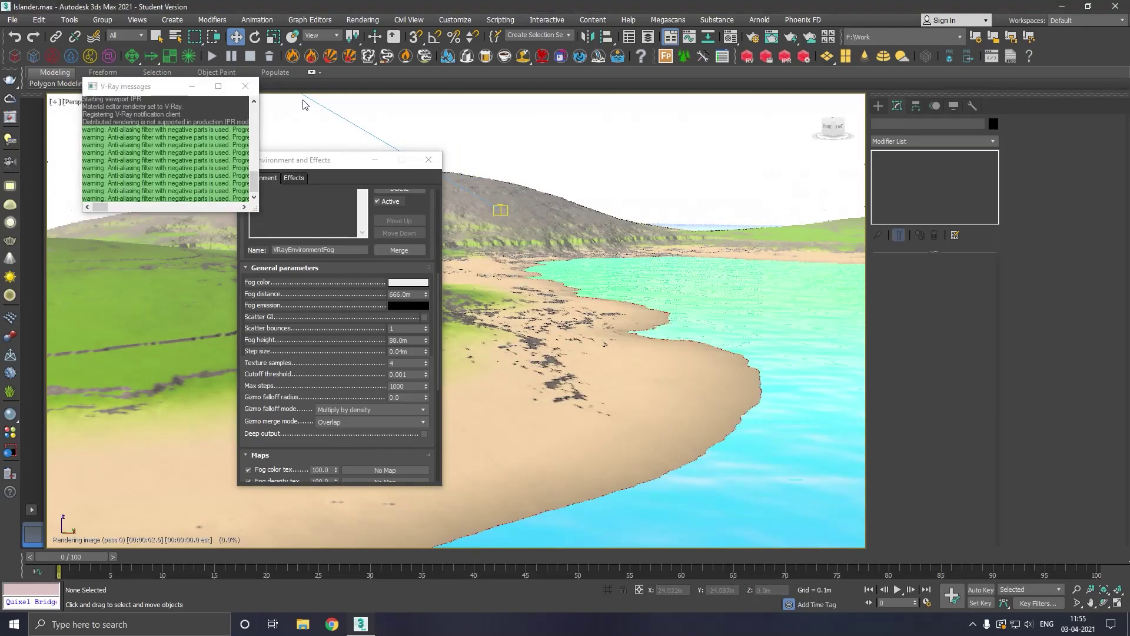
click(245, 86)
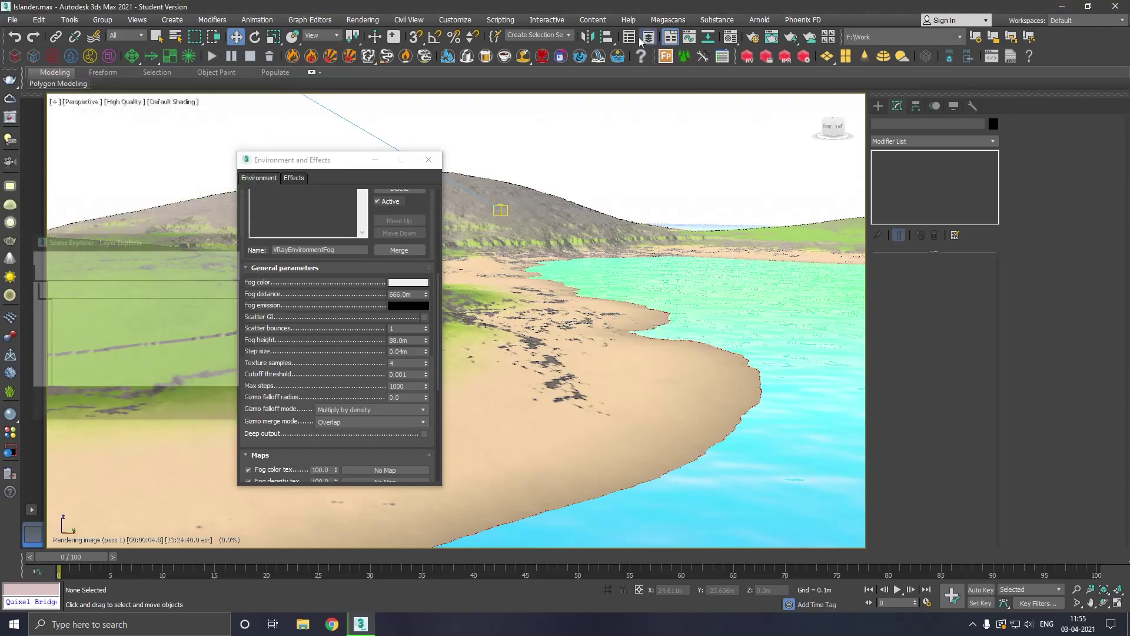
Step: Select VRaySun001 in the default layer and try its direct and filter color modes, returning to override
click(50, 297)
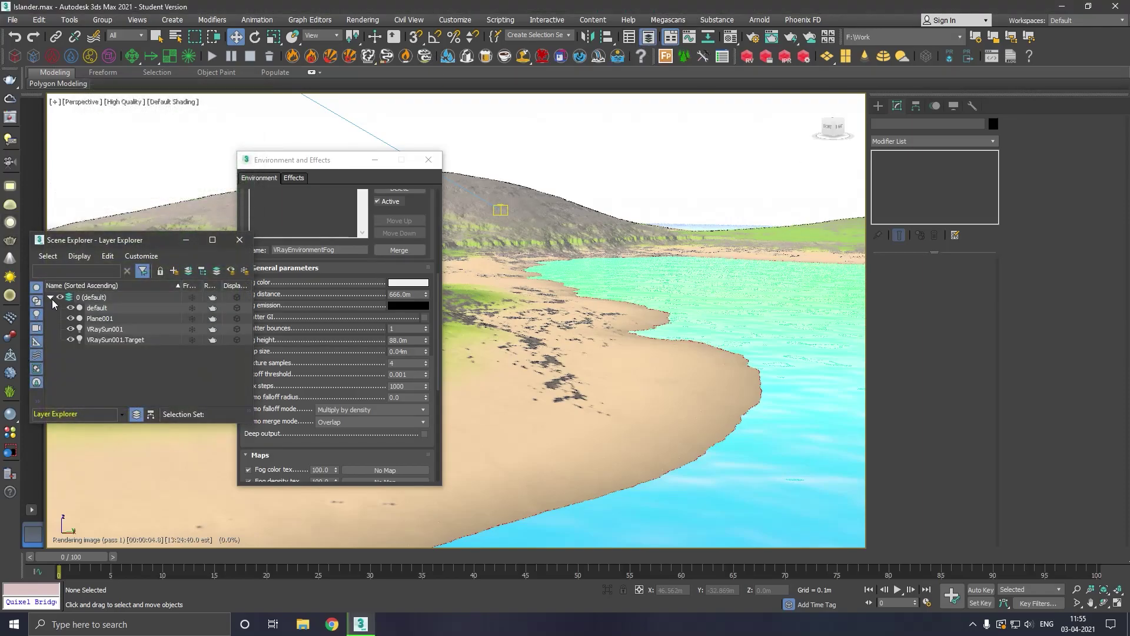
click(104, 329)
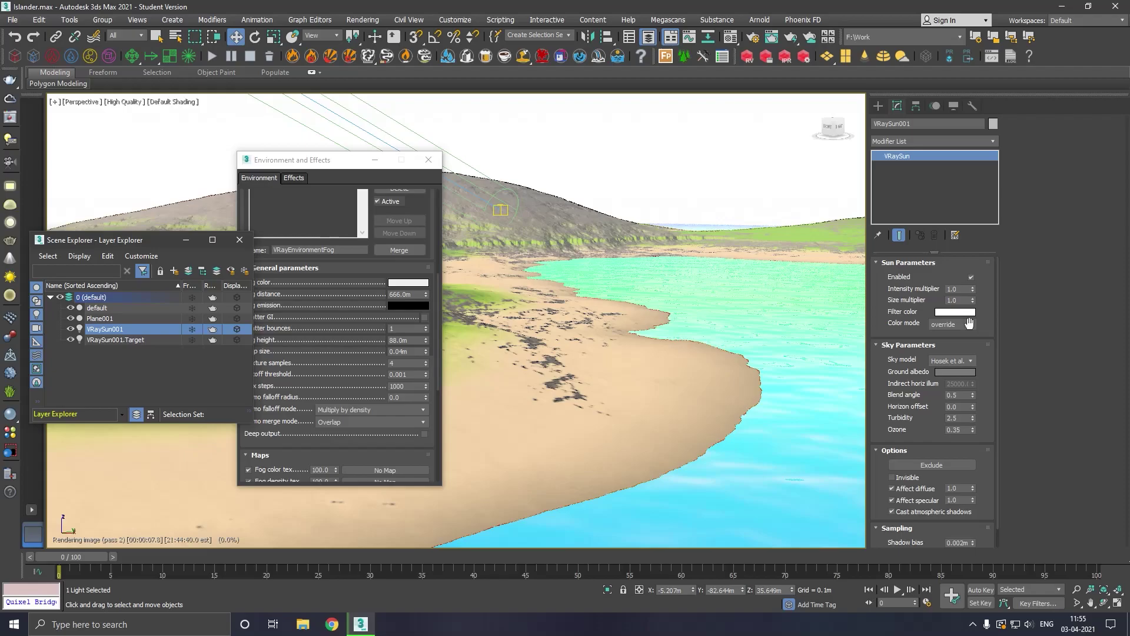
click(970, 325)
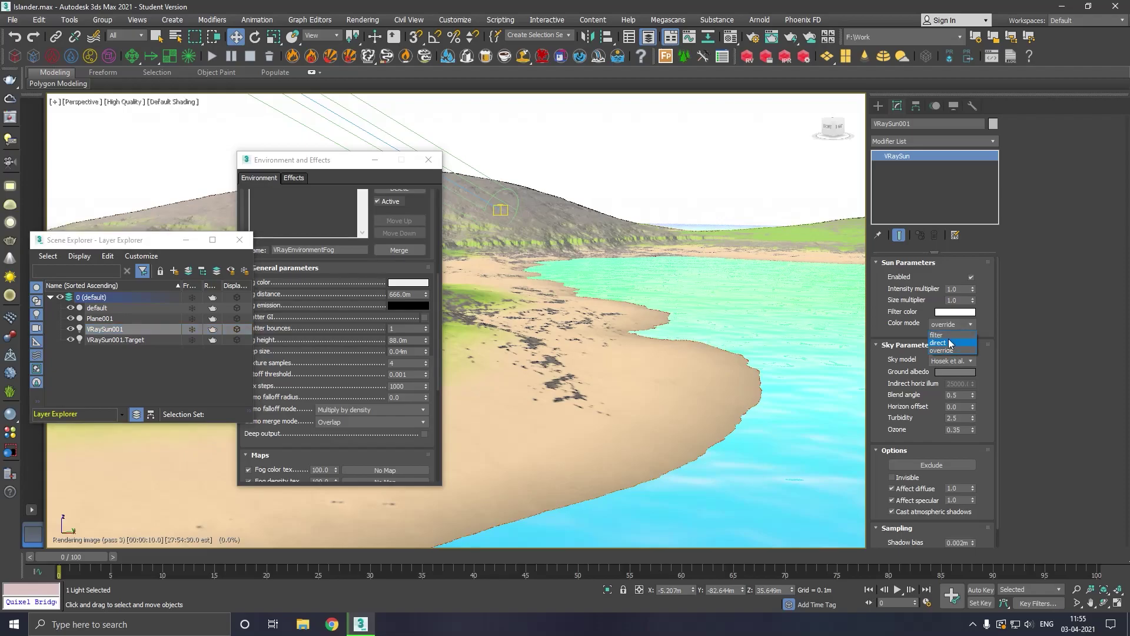
click(949, 343)
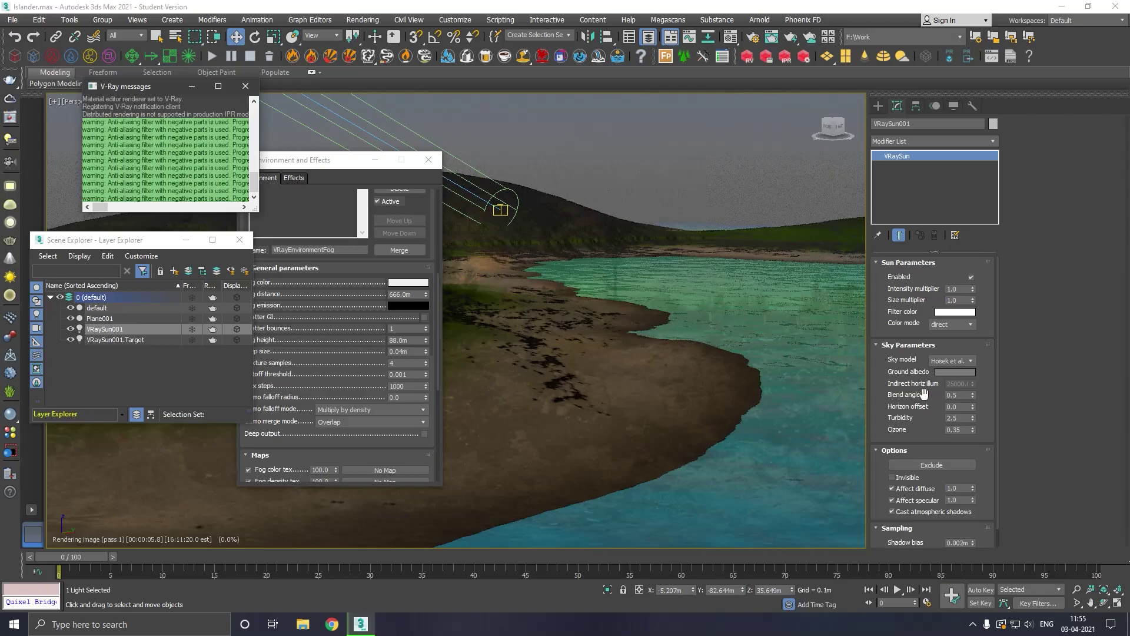
click(961, 325)
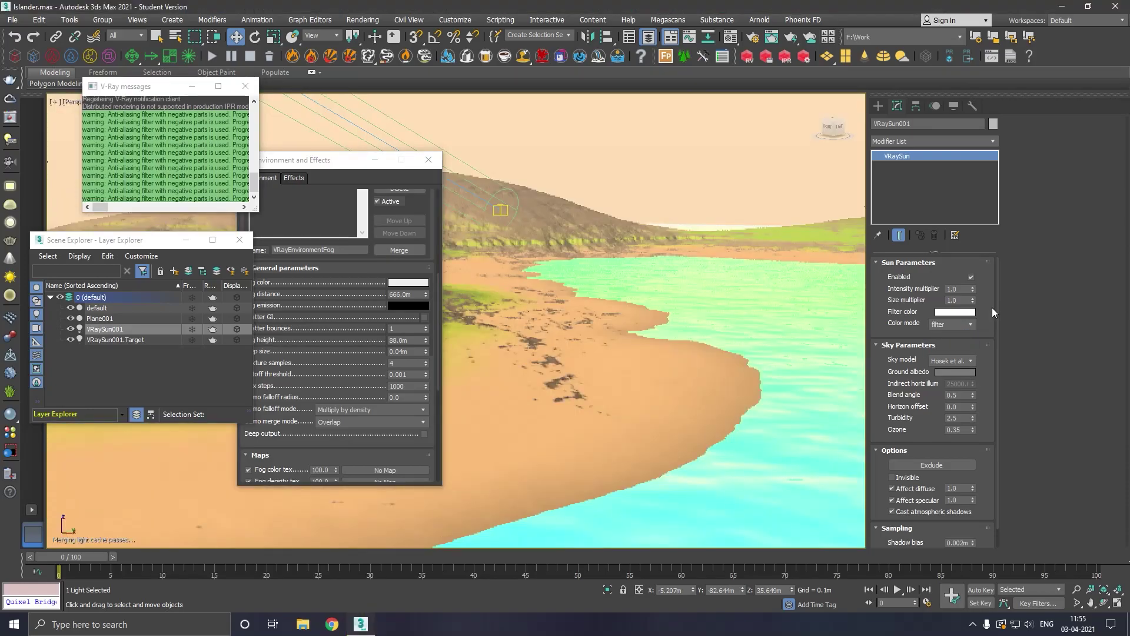
click(960, 322)
click(945, 348)
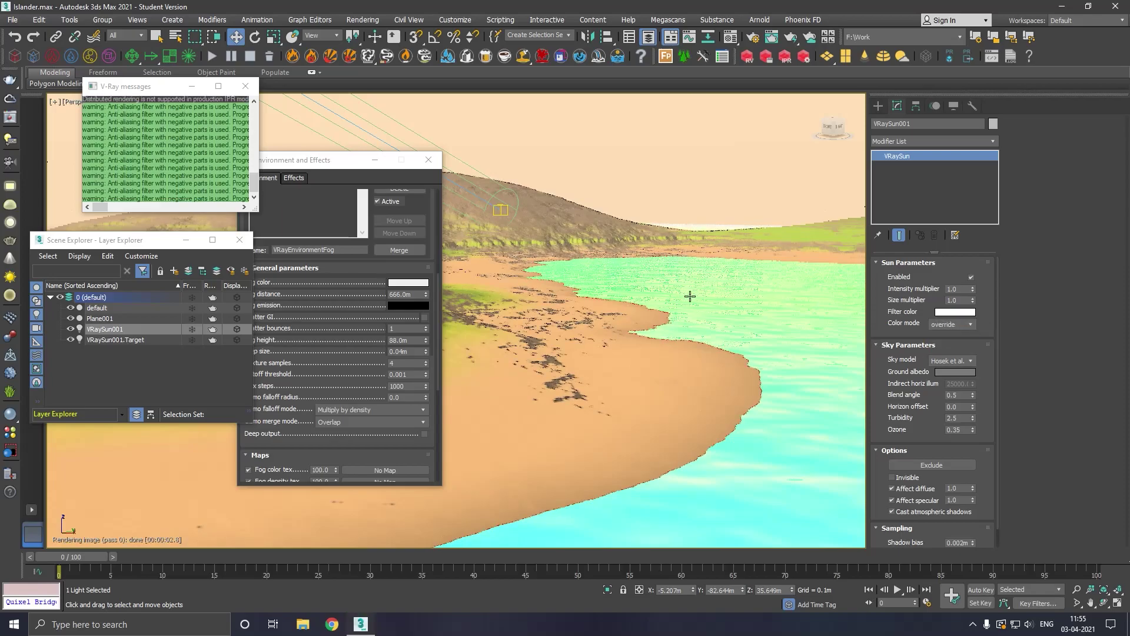
Step: Move the Environment and Effects dialog around to examine the rendered hills and shoreline, and clear the selection
drag(337, 158, 405, 159)
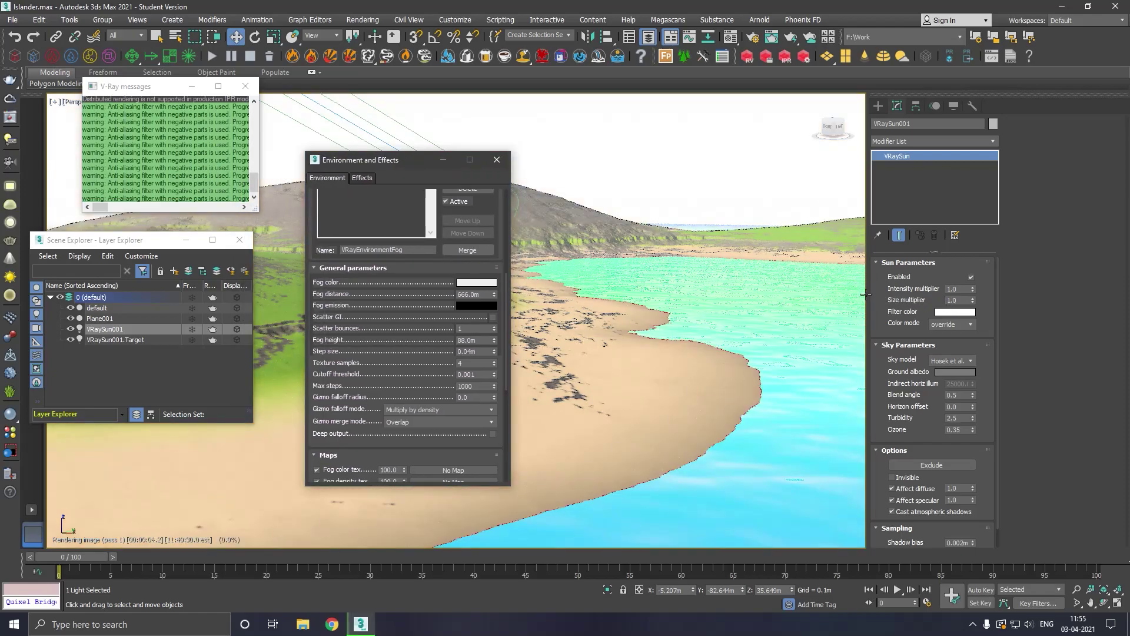
drag(401, 161, 648, 168)
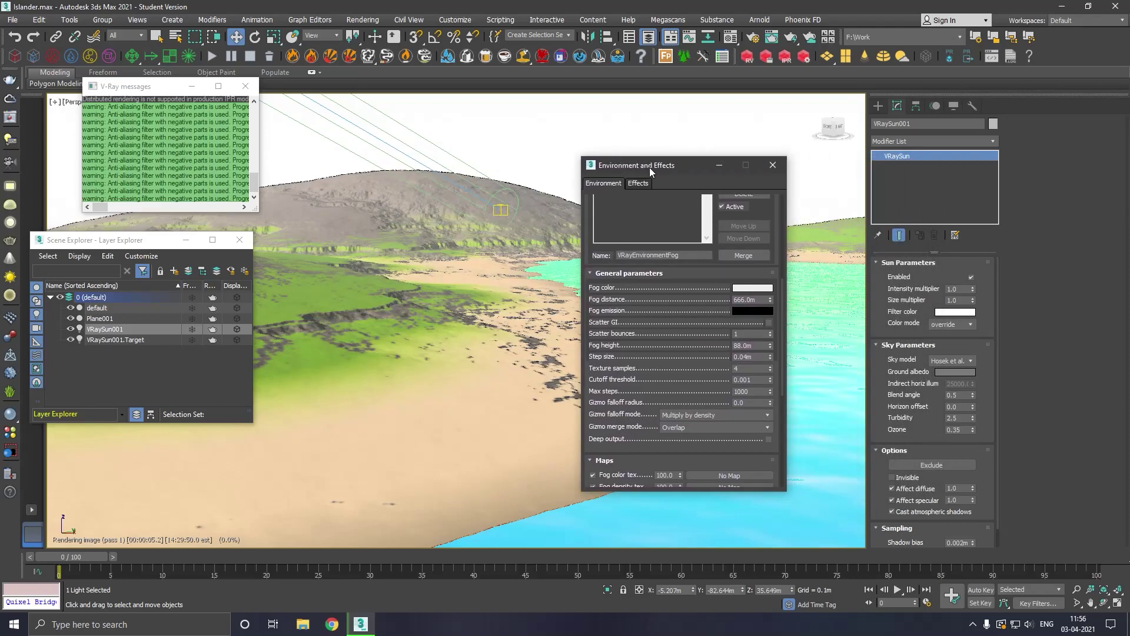
drag(655, 165, 363, 170)
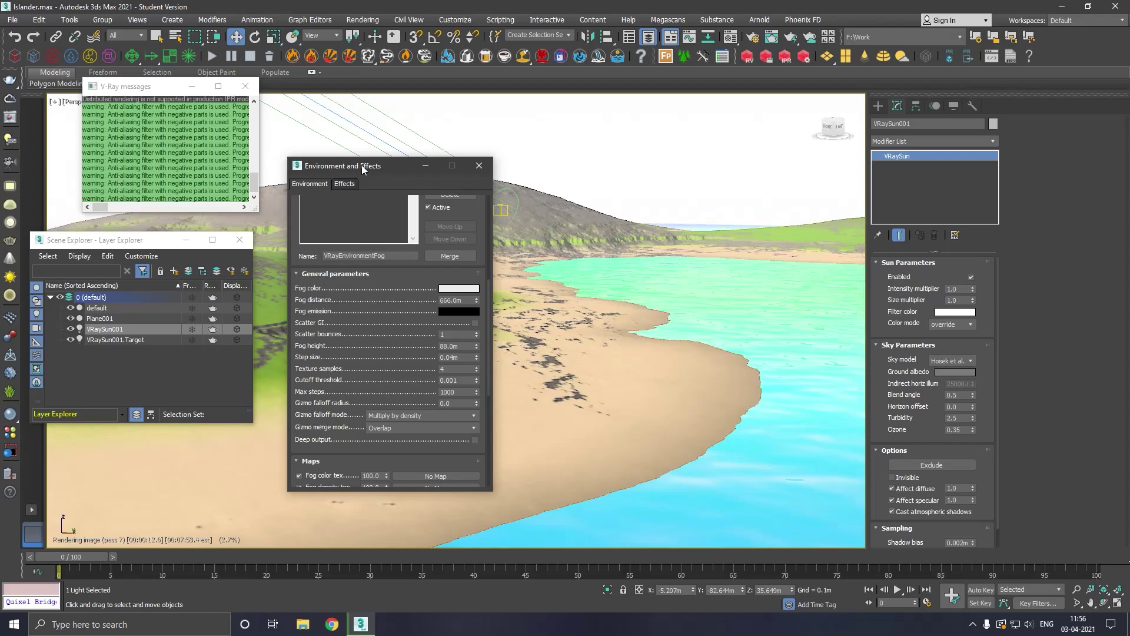
click(580, 177)
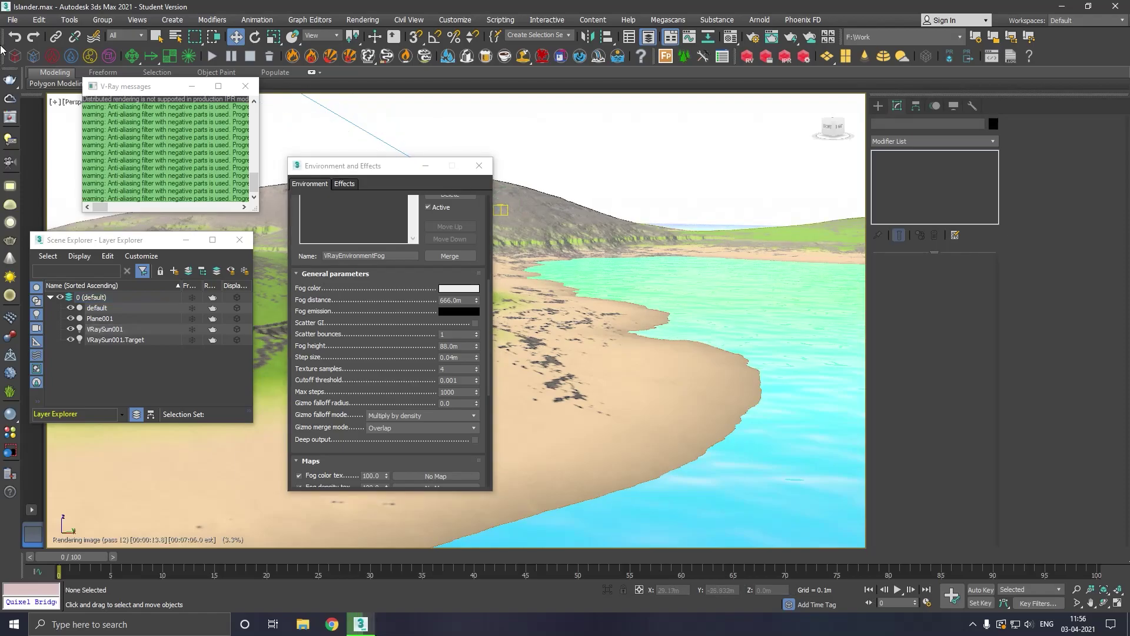
Step: Select VRaySun001 and darken its filter color to a neutral grey with a value of 136
click(104, 330)
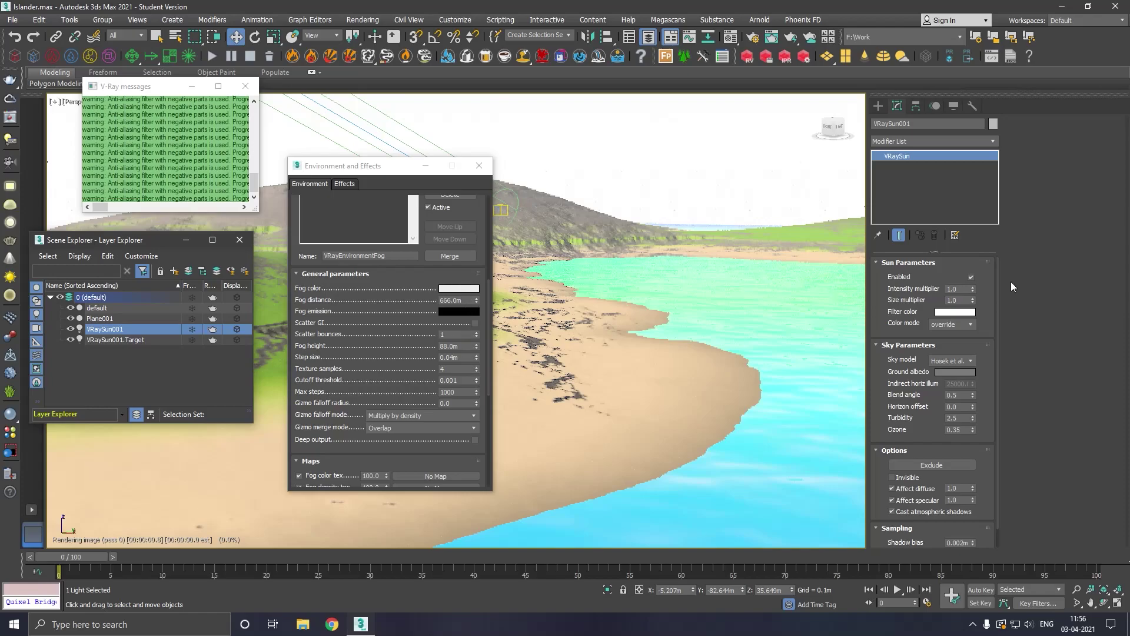
click(959, 312)
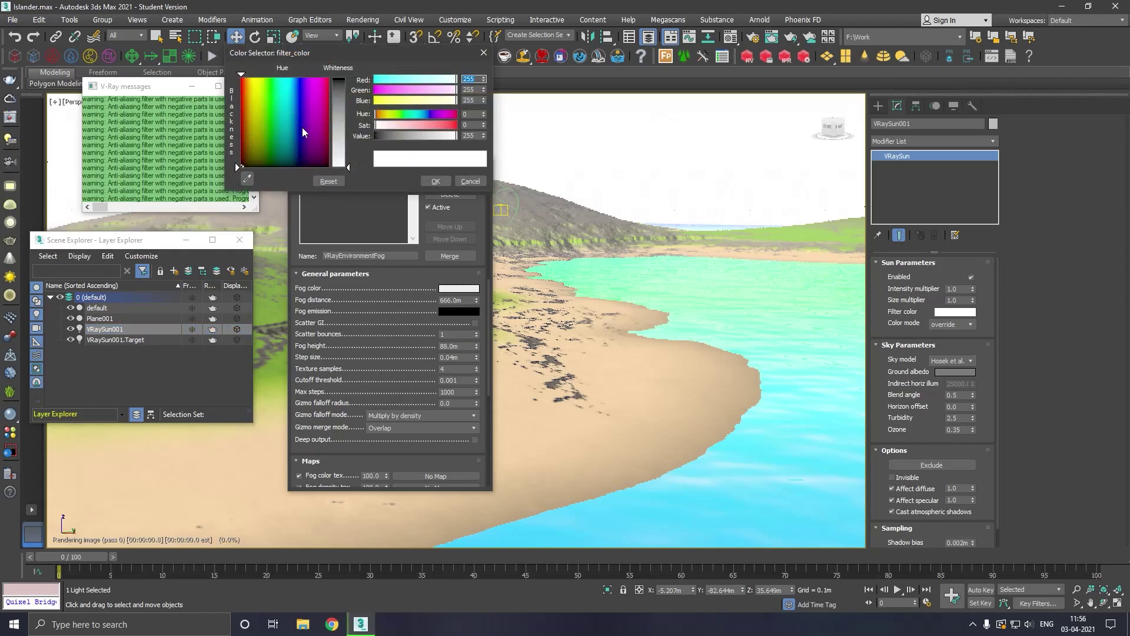
click(346, 125)
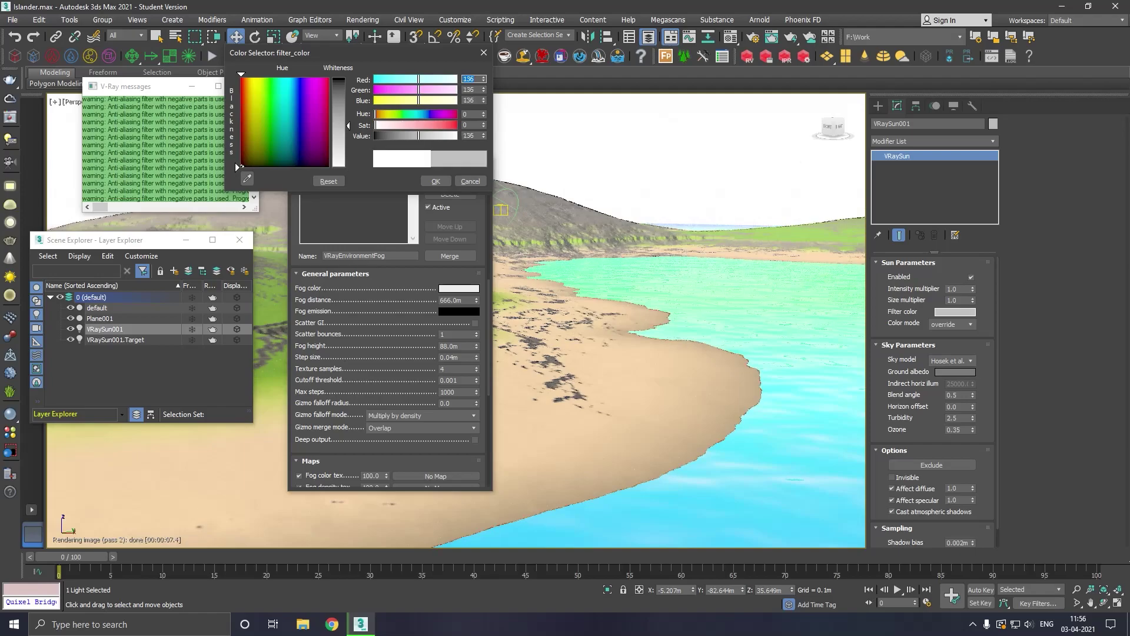
click(434, 180)
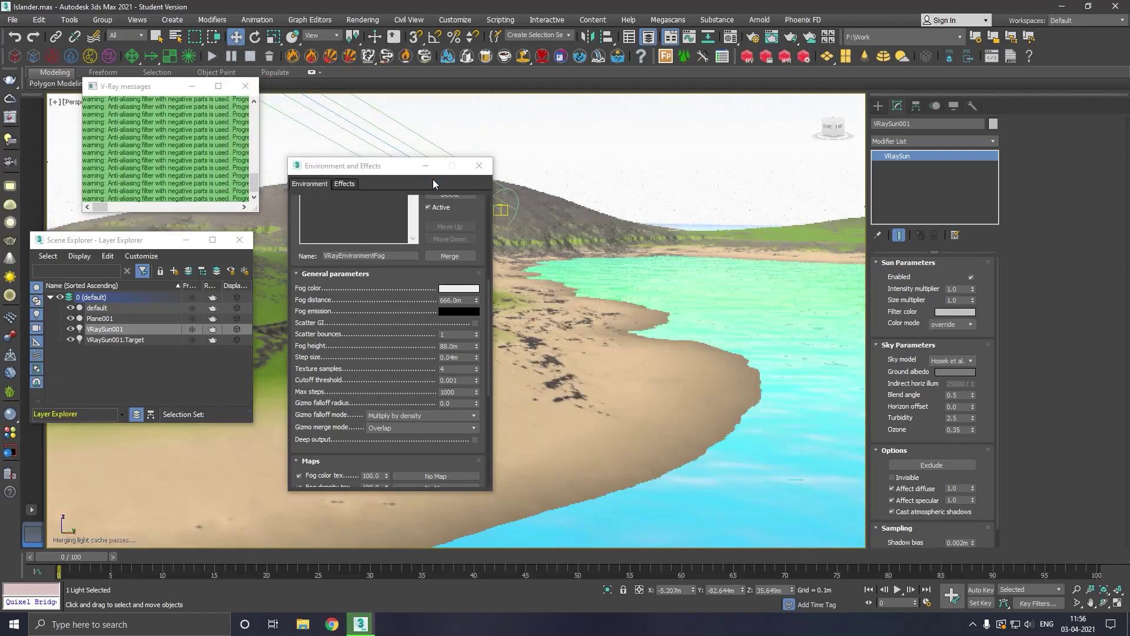
Step: Darken the environment fog's color to a neutral grey with a value of 119
click(453, 289)
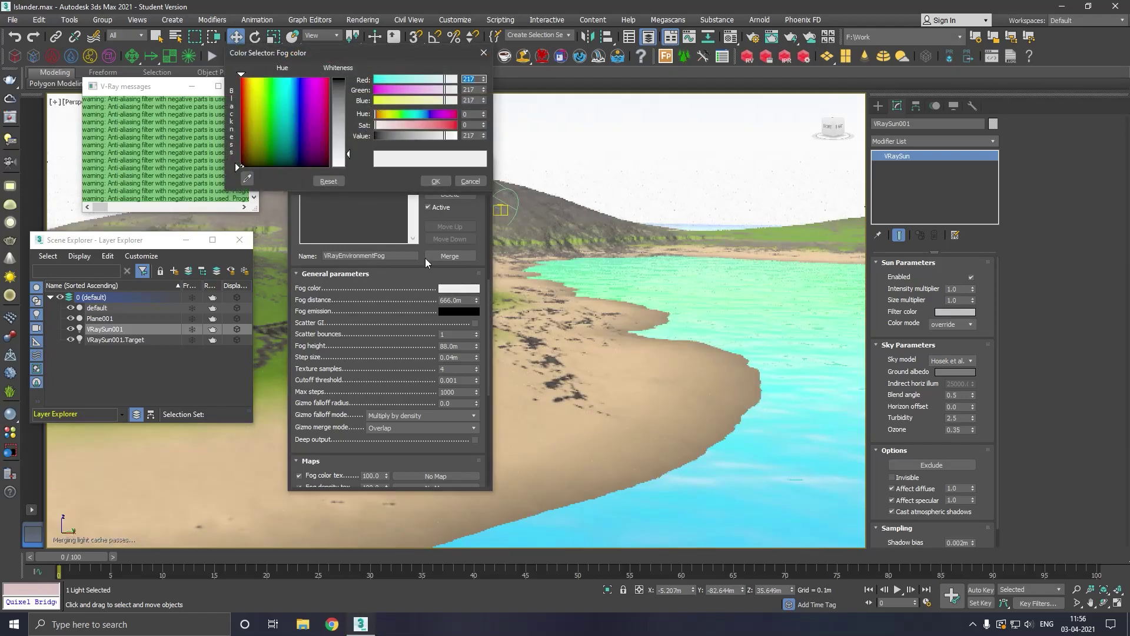
click(340, 119)
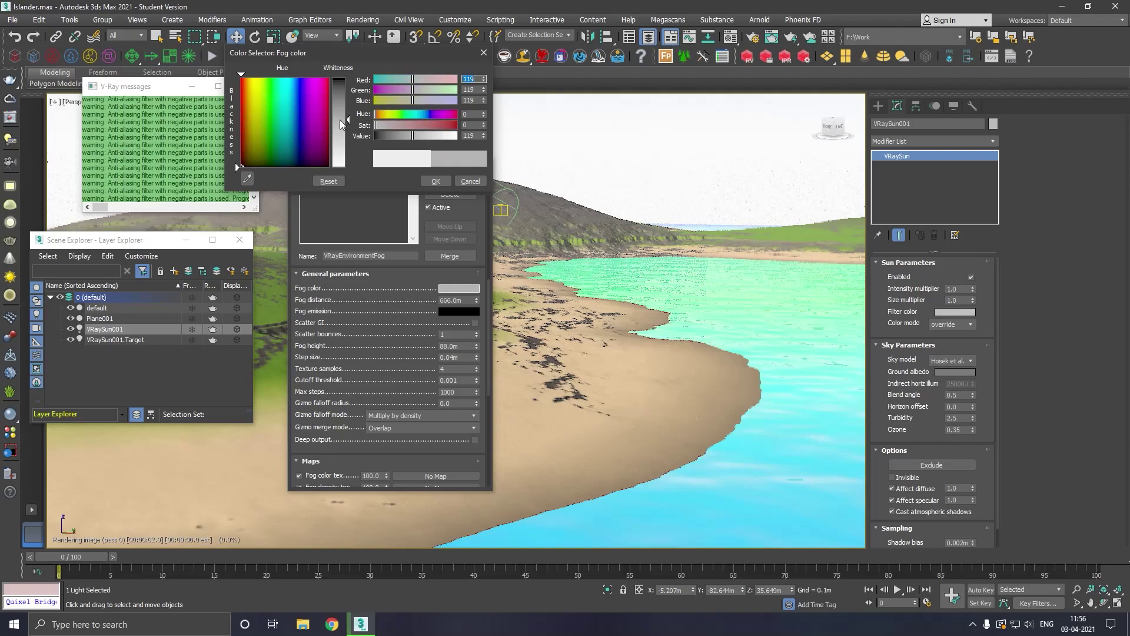
click(434, 182)
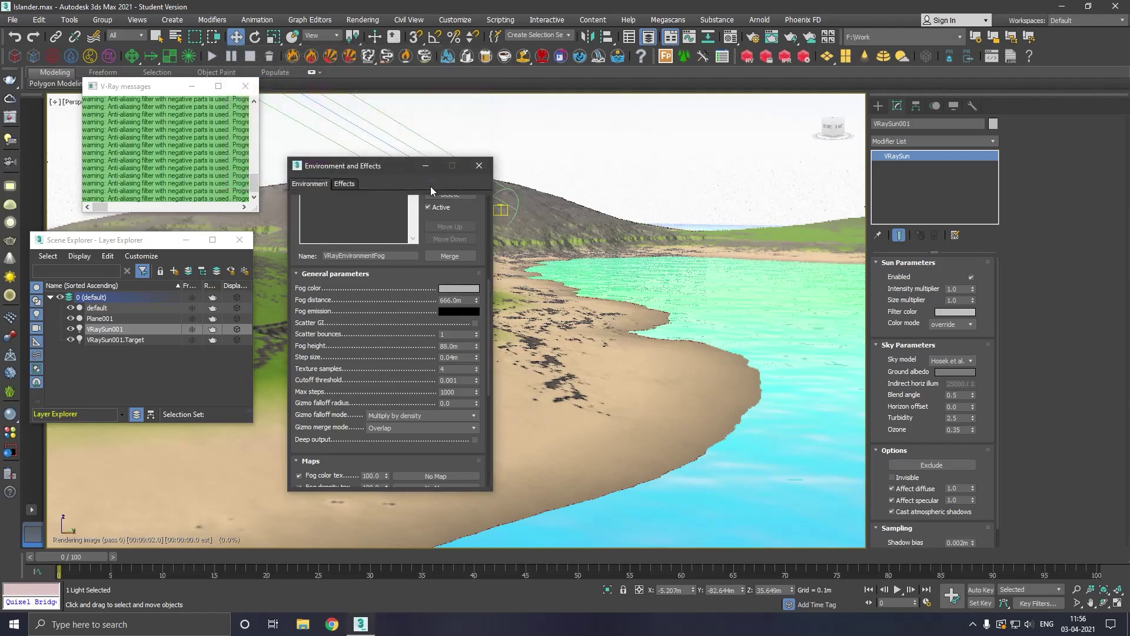
Step: Reduce the environment fog's distance to about 123 m and further to about 69 m
mouse_move(394, 170)
mouse_down()
mouse_move(524, 158)
mouse_move(430, 141)
mouse_move(403, 154)
mouse_up()
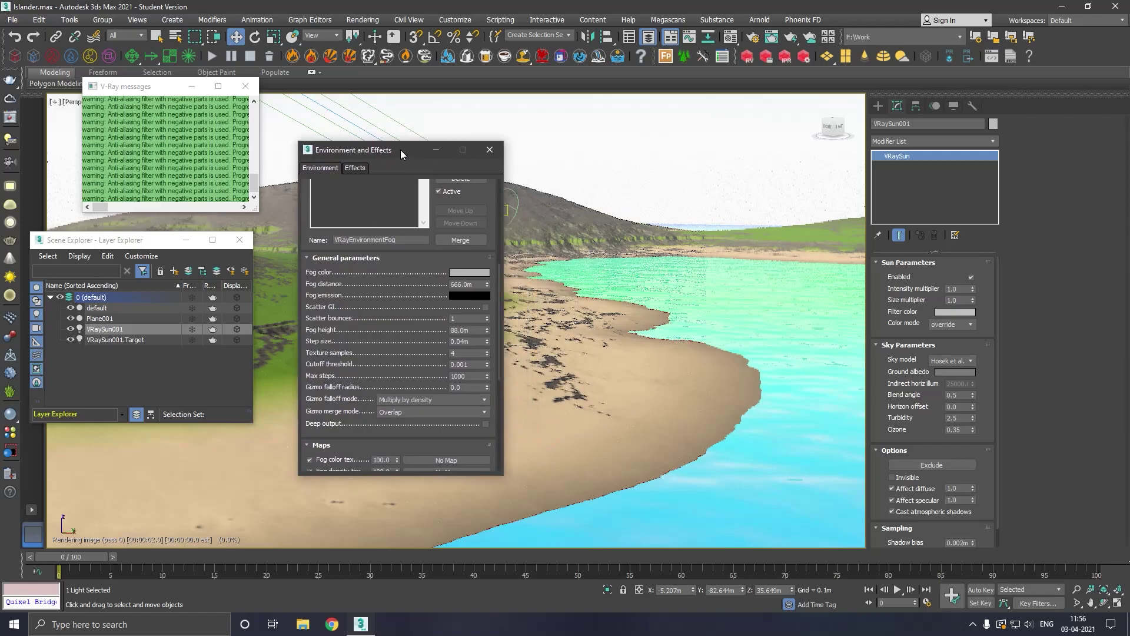
drag(487, 284, 492, 315)
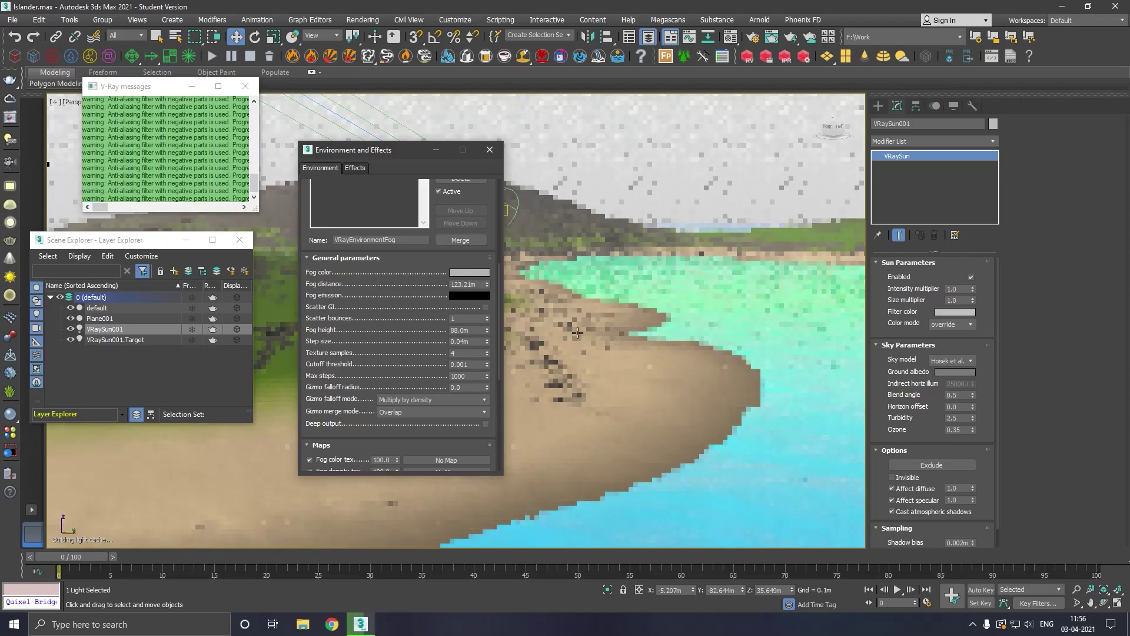
click(577, 333)
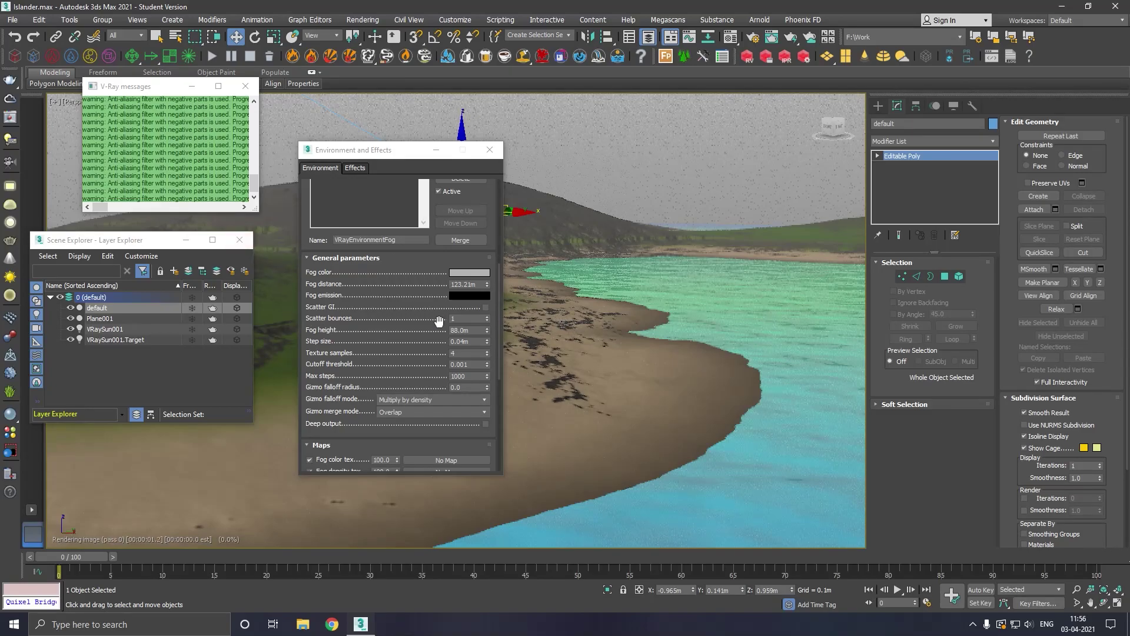
drag(486, 284, 486, 310)
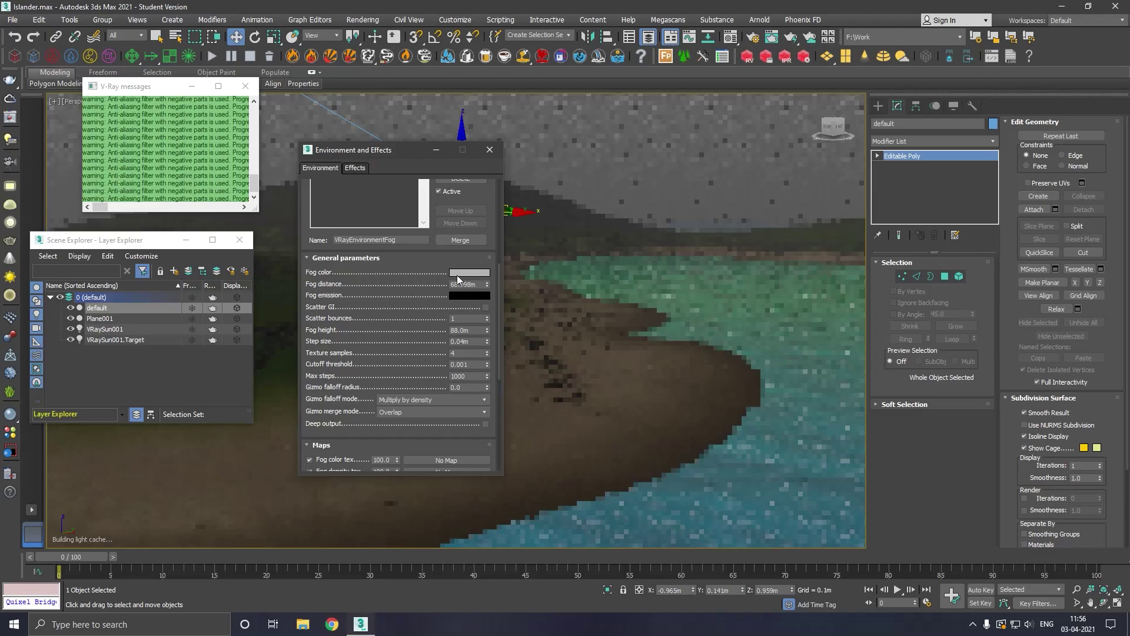
Step: Change the environment fog's color to a muted blue-teal with hue 137 and saturation 128, adjusting its brightness
click(477, 272)
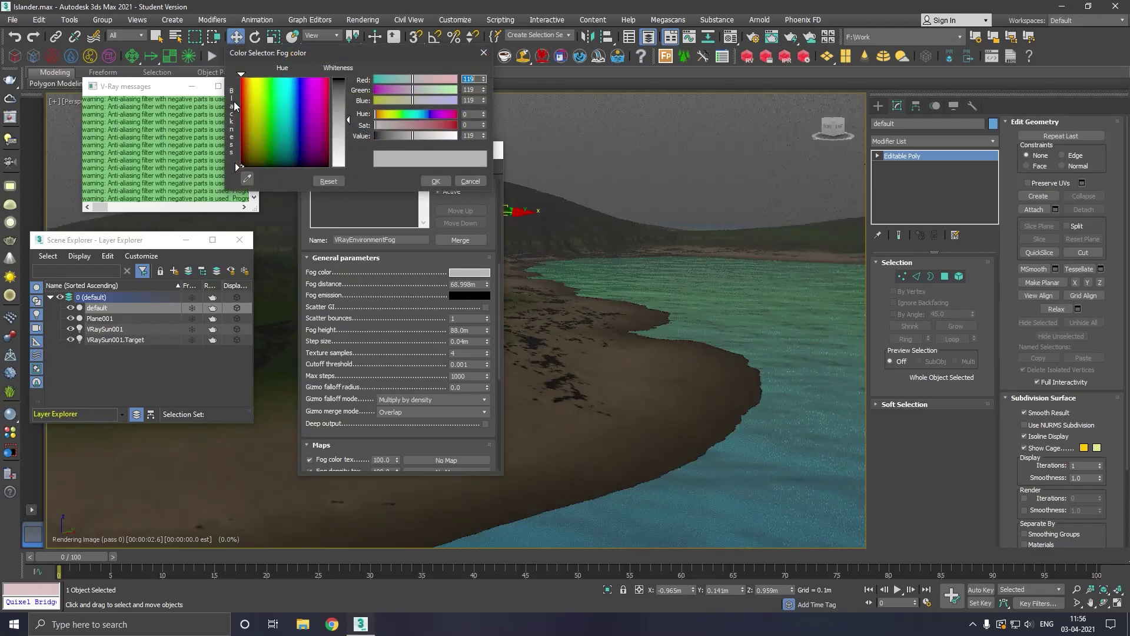
click(287, 87)
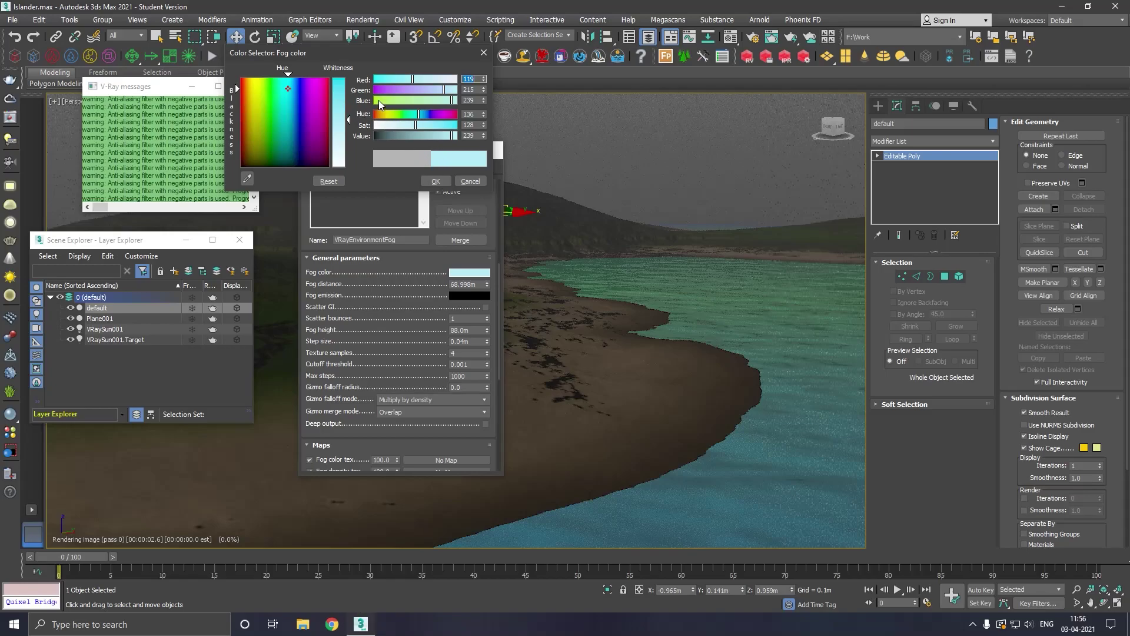
drag(395, 135, 392, 135)
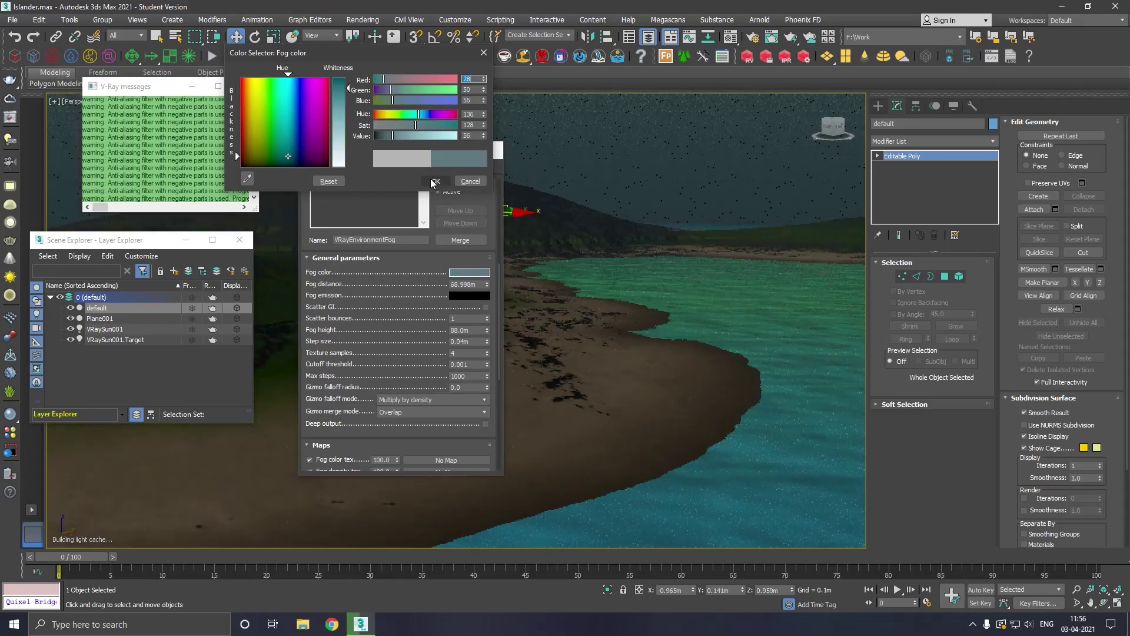
click(435, 182)
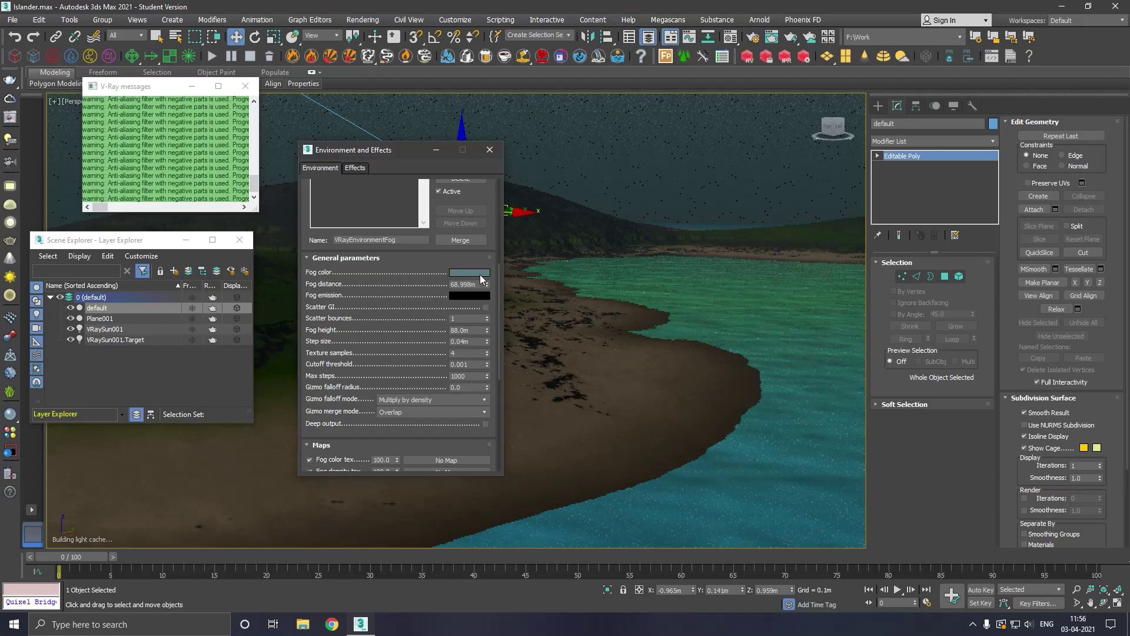
click(480, 272)
drag(406, 136, 420, 136)
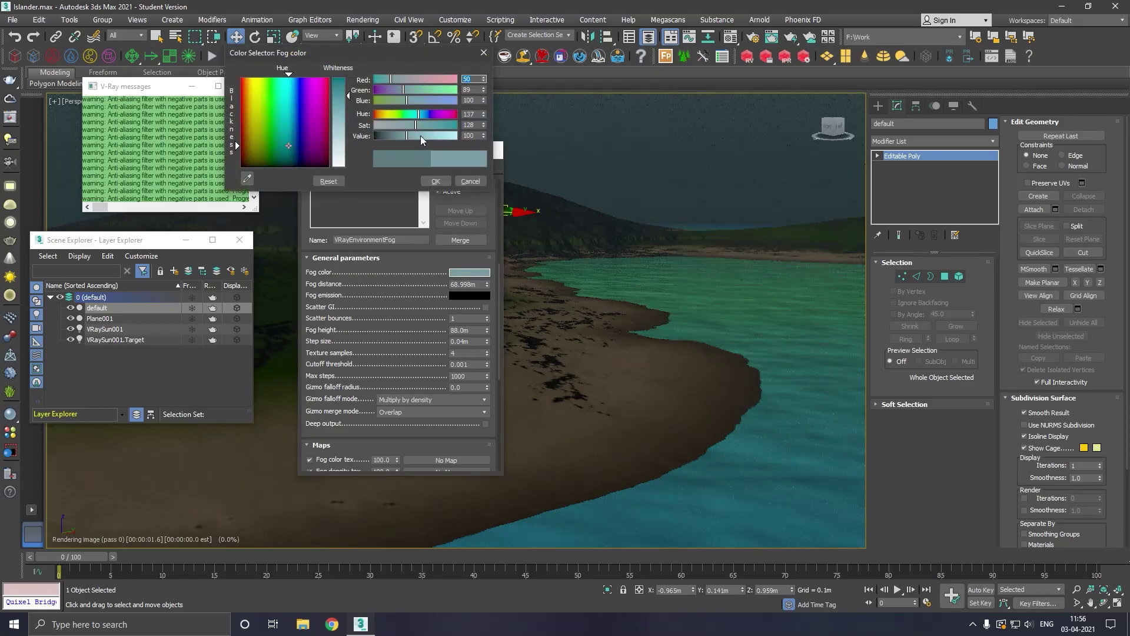
click(435, 182)
Step: Increase the environment fog's distance to about 113.8 m and lower its height to about 12.7 m
drag(488, 285, 489, 267)
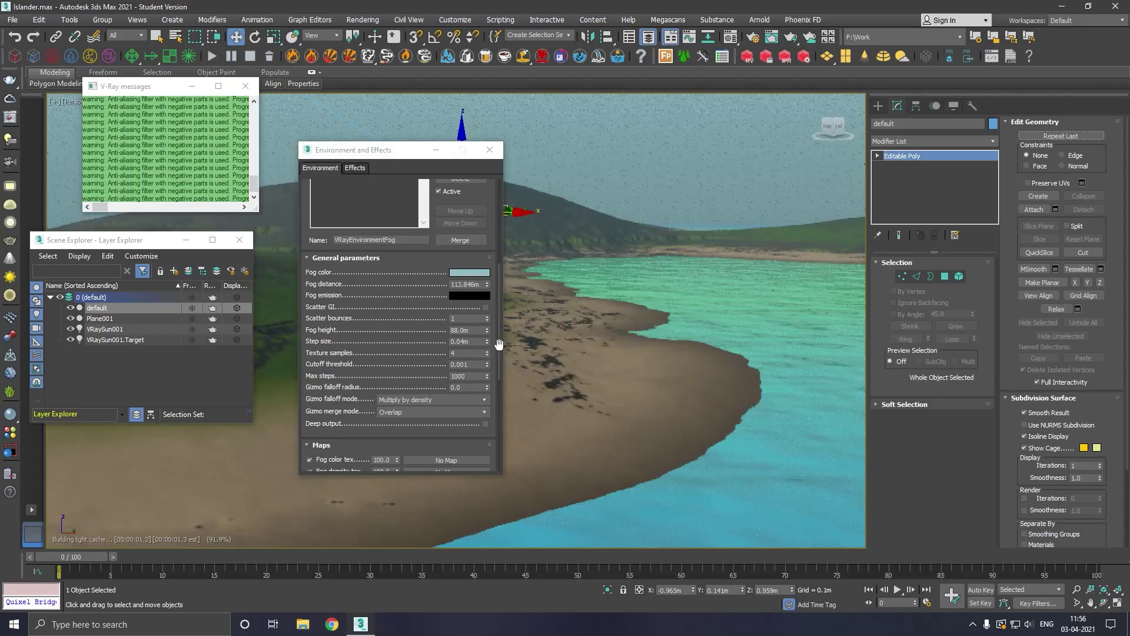
drag(488, 333, 489, 380)
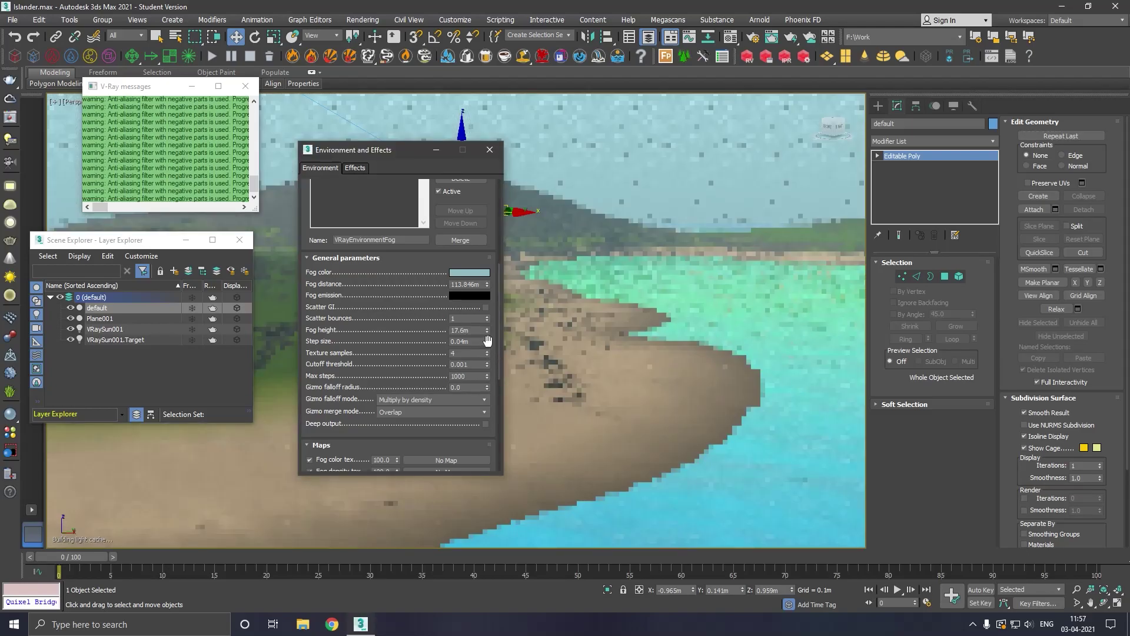
drag(489, 331, 493, 351)
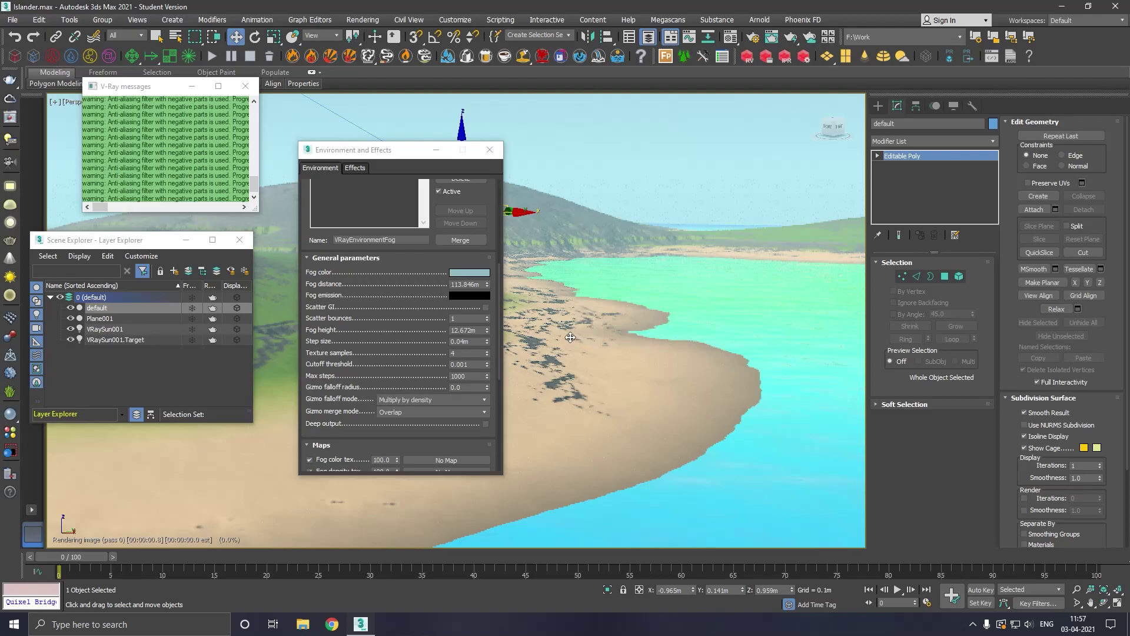
Step: Dismiss the V-Ray messages window, move the Environment and Effects dialog aside and examine the fogged island from farther back
click(245, 86)
drag(372, 156, 313, 155)
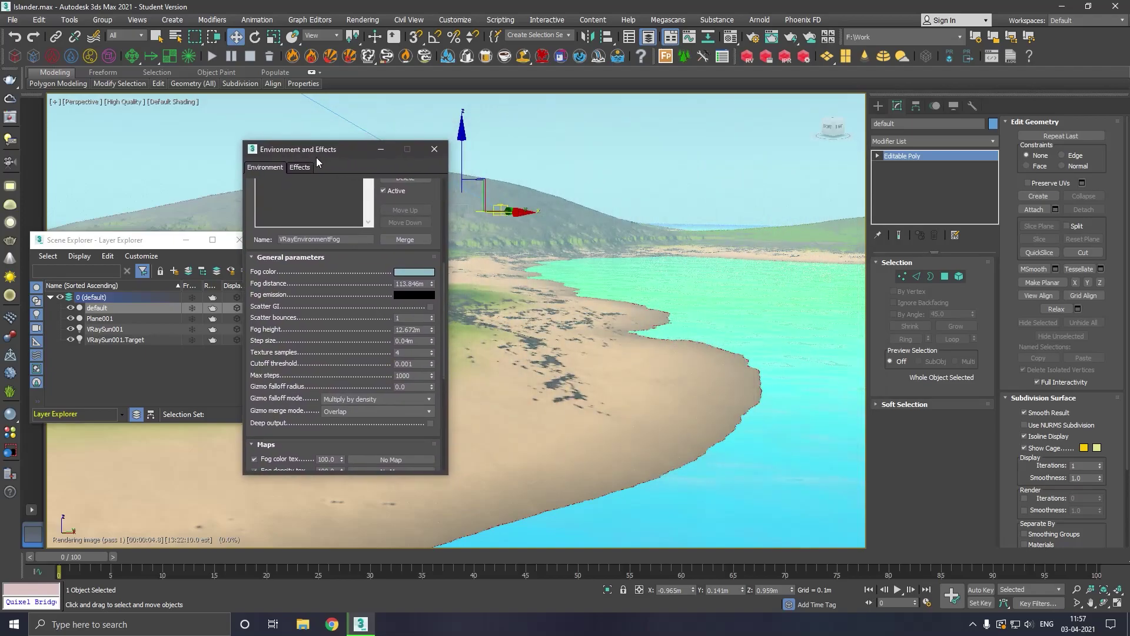
scroll(680, 366, down, 2)
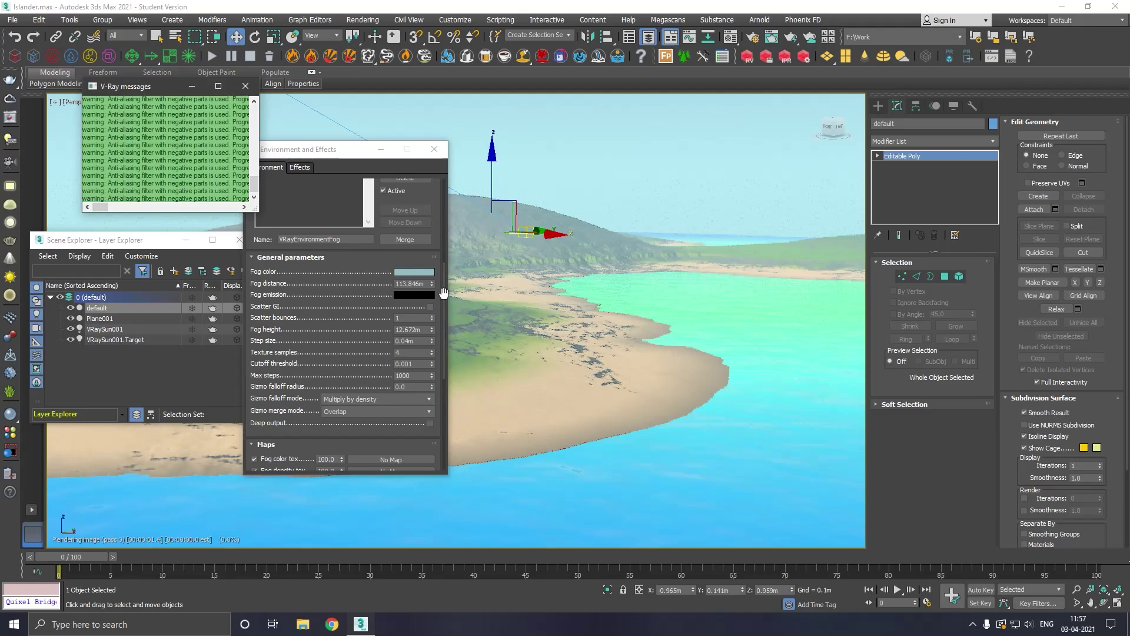
Step: Increase the environment fog's distance to about 281 m and further to about 2168 m, and try Scatter GI on and off
drag(434, 285, 434, 215)
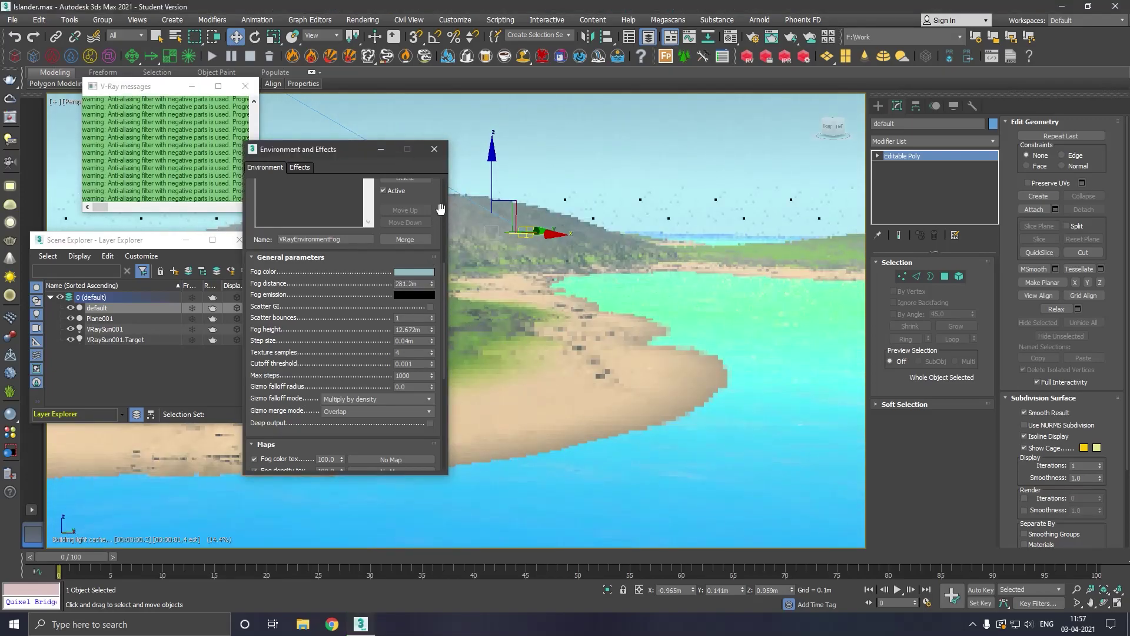
drag(432, 284, 426, 253)
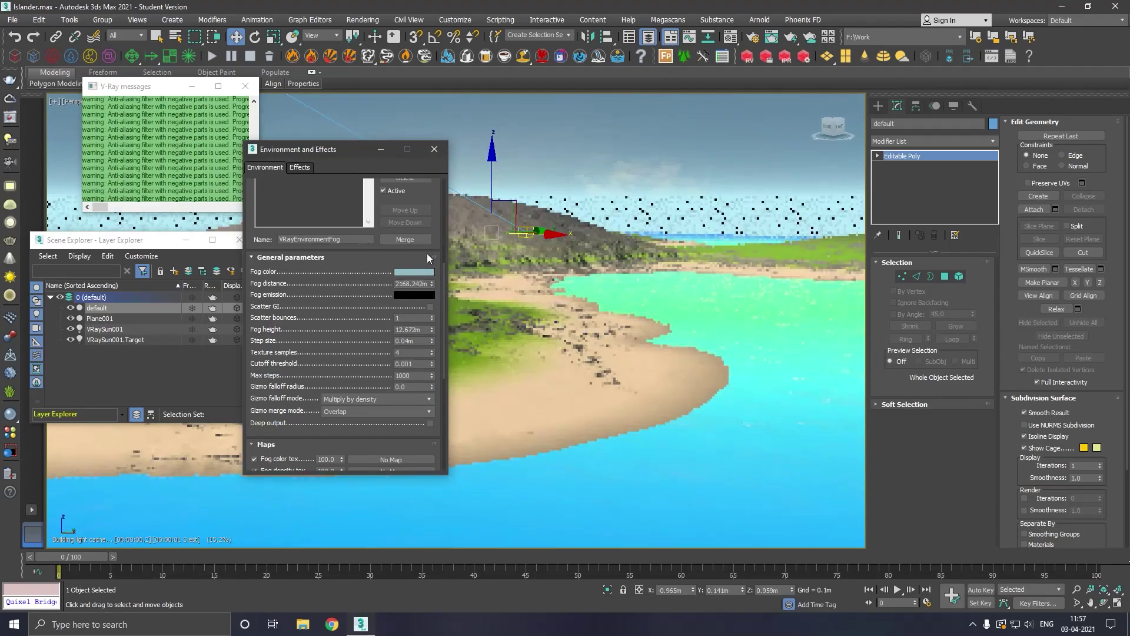
click(430, 306)
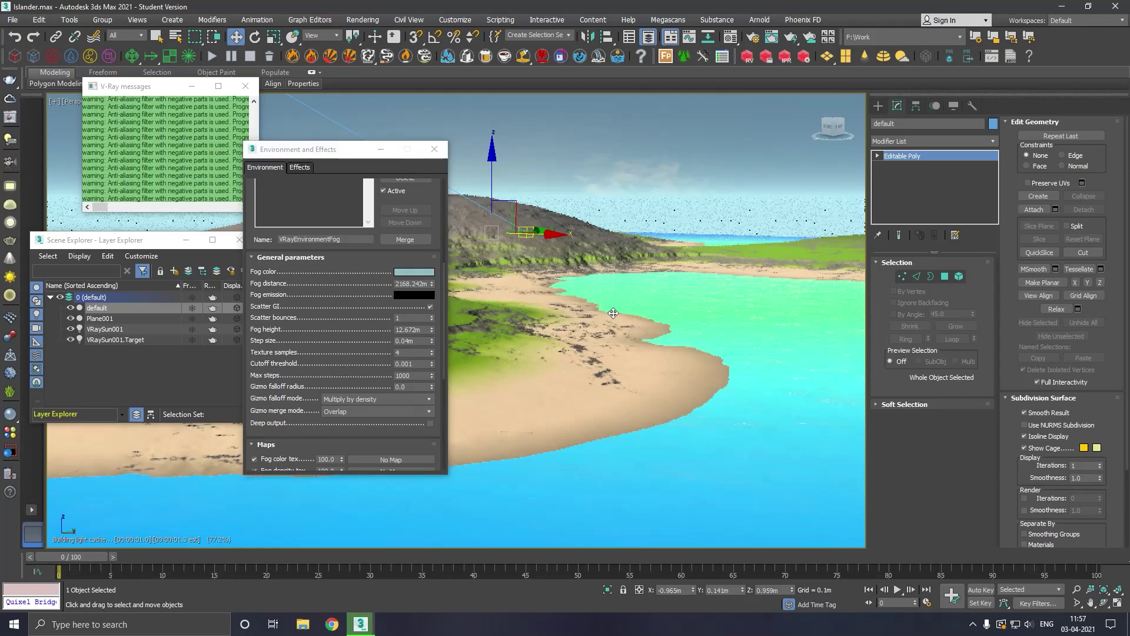
click(430, 306)
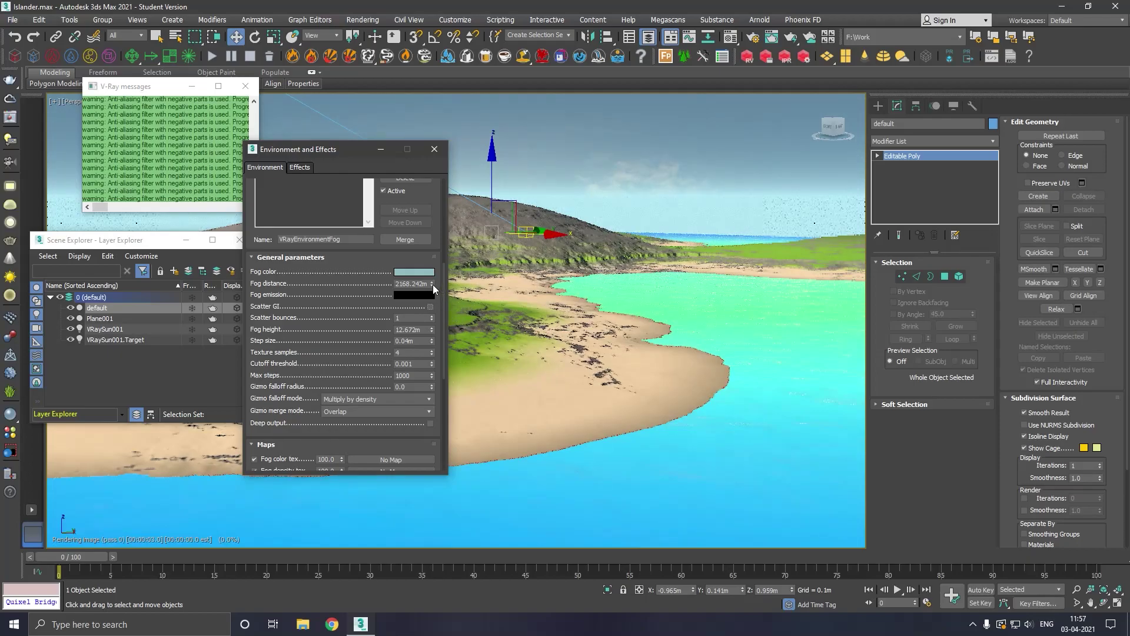
Step: Reset the environment fog's distance and set it to 222 m
right_click(433, 285)
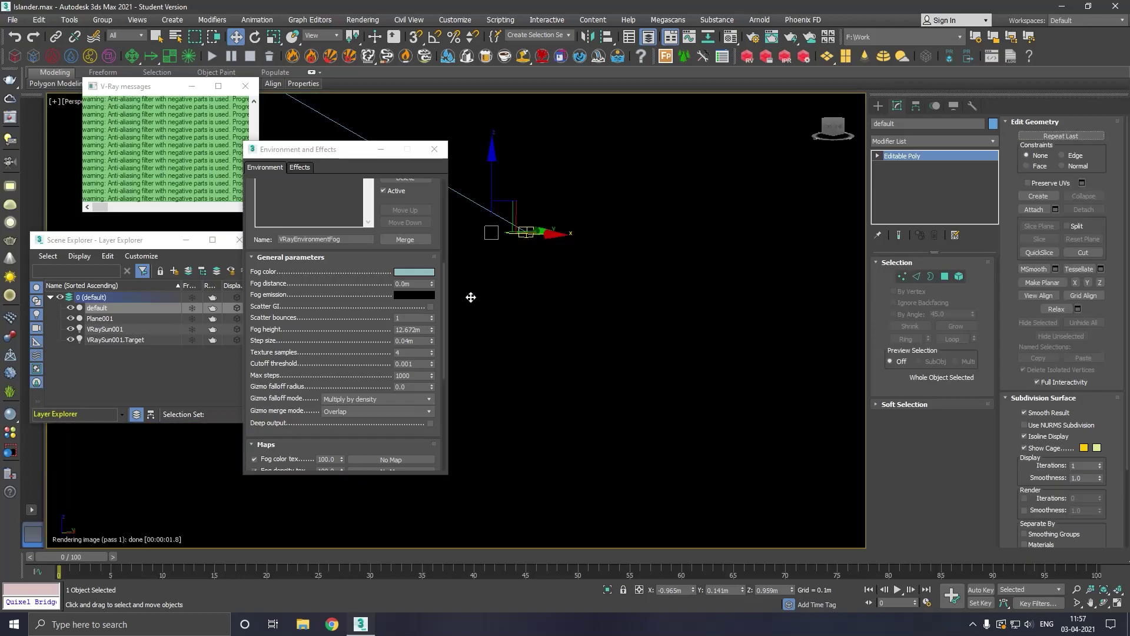
click(432, 285)
click(432, 282)
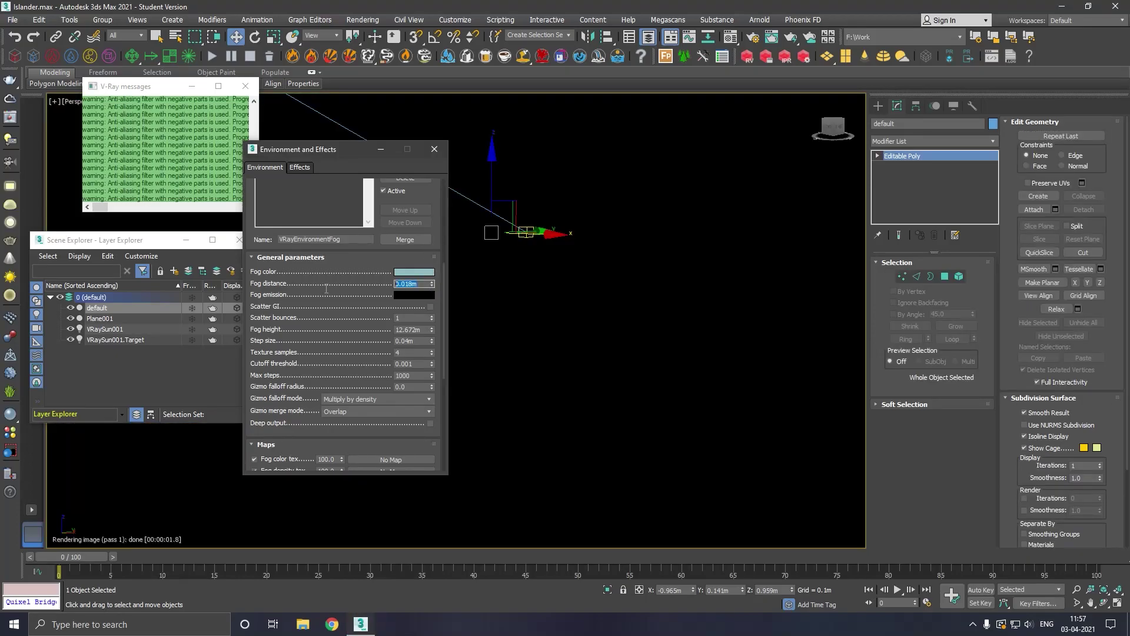
text(222)
key(Return)
click(499, 323)
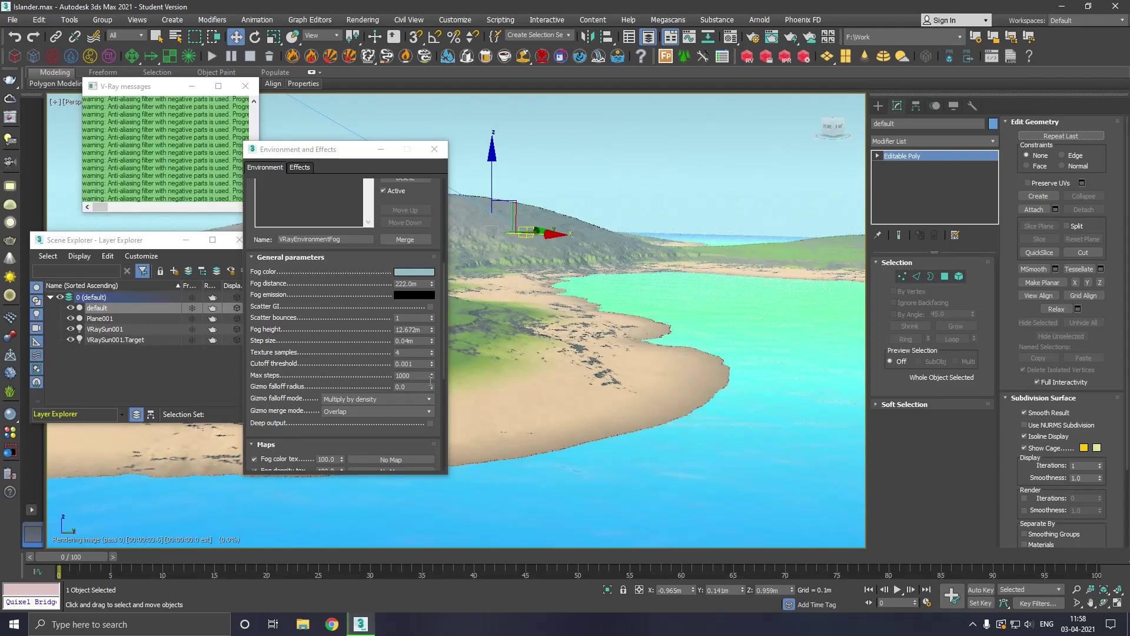
Step: Reduce the environment fog's max steps to 270 and lower its height to about -4.2 m
drag(432, 376, 435, 409)
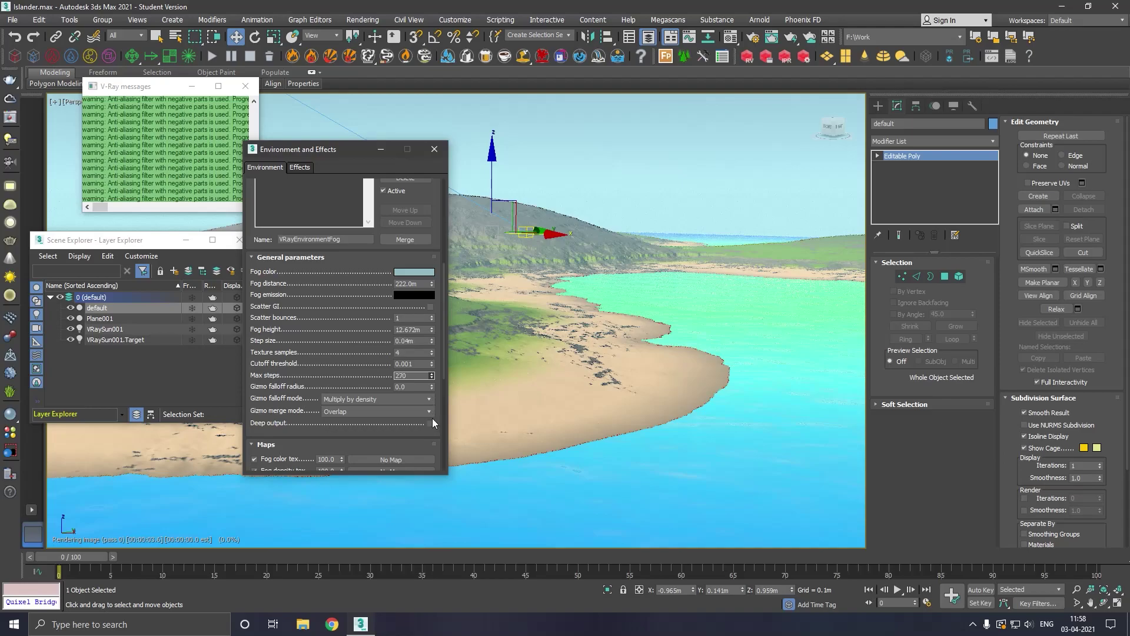
click(515, 386)
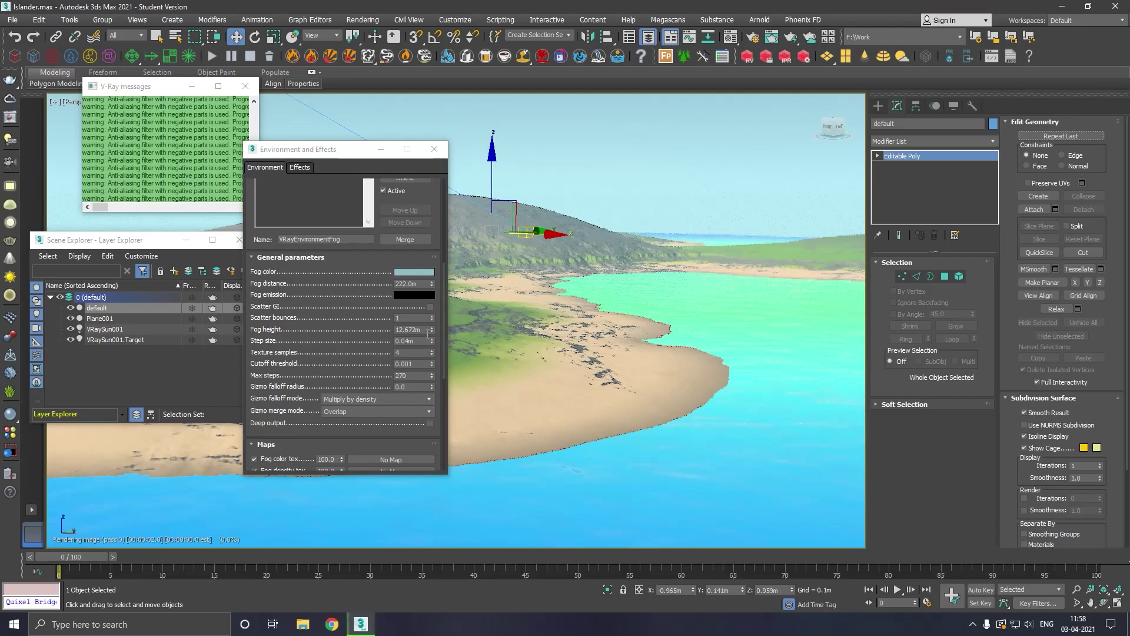
drag(432, 330, 438, 414)
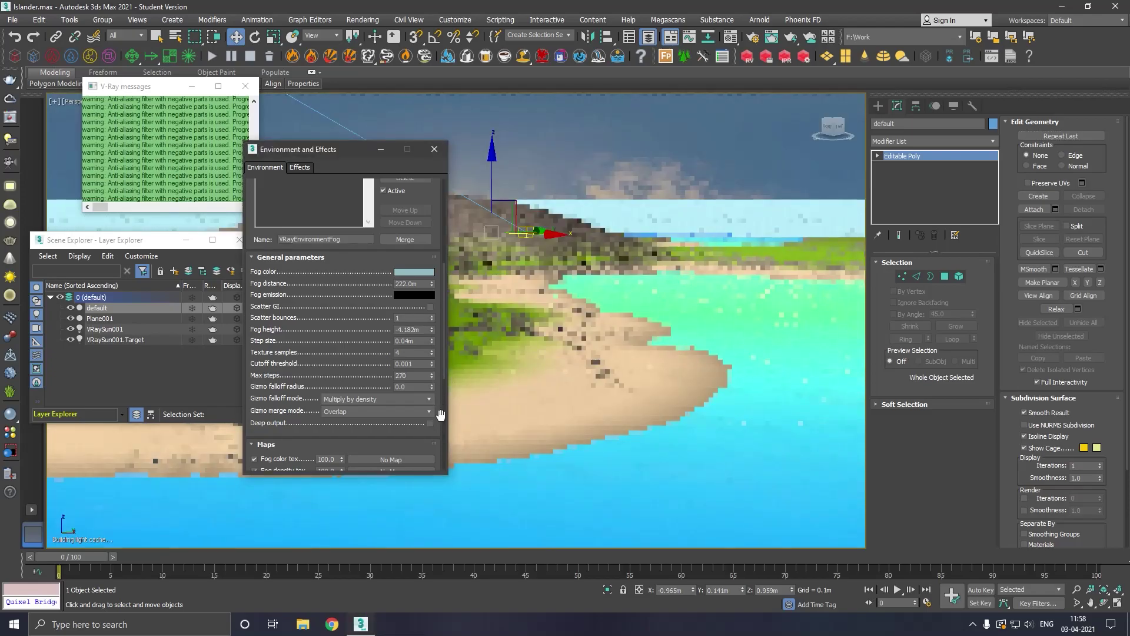
scroll(388, 297, up, 3)
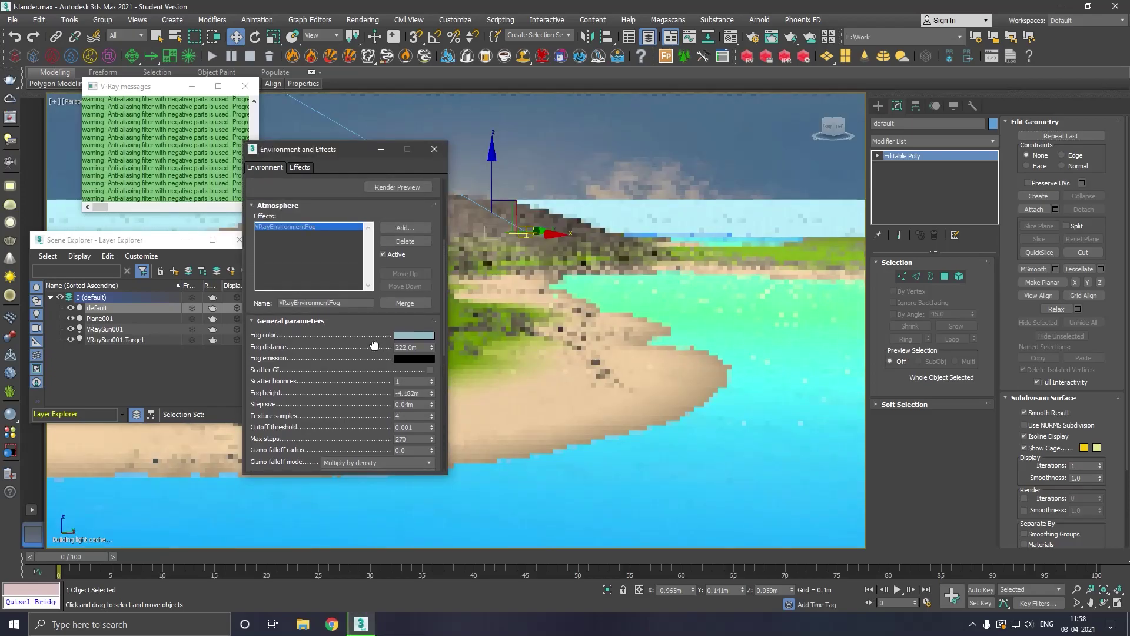
scroll(428, 341, down, 2)
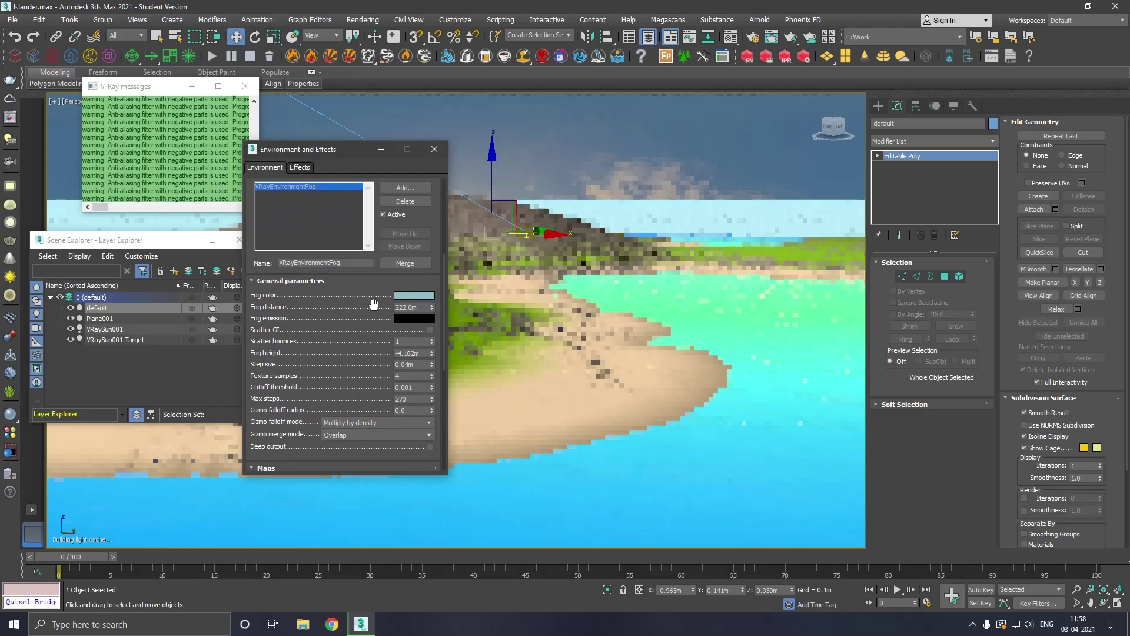
Step: Enable Scatter GI for the environment fog and set its height to 22 m
click(430, 330)
double_click(412, 353)
text(22)
key(Return)
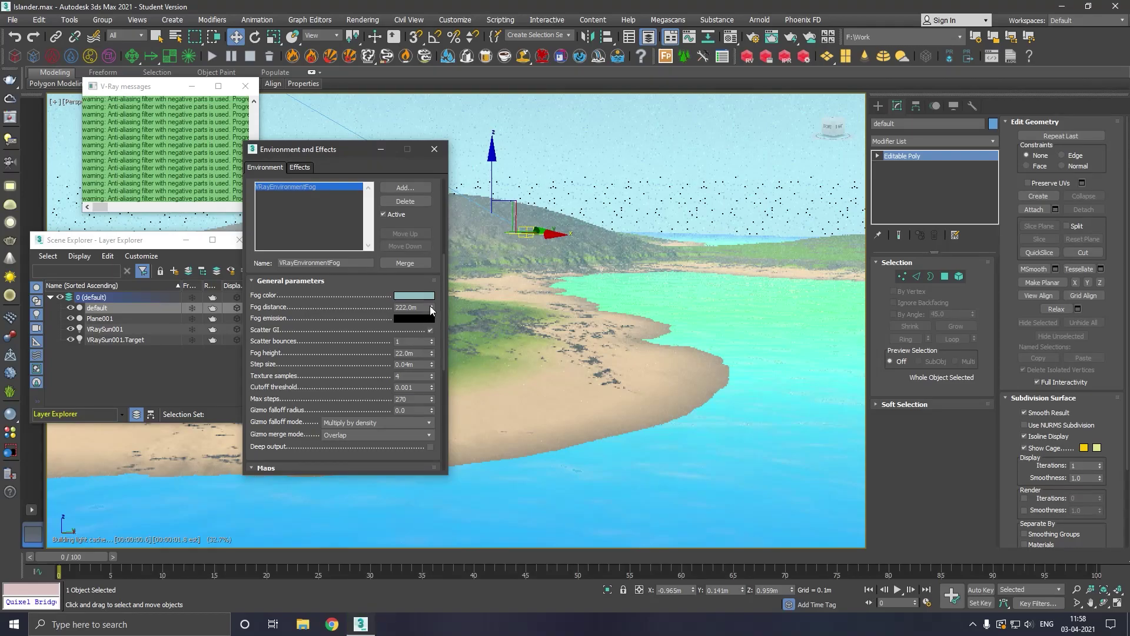
Step: Try environment fog distances of about 1471, 2706, 704 and 1555 m, and settle on about 3234 m
drag(430, 306, 431, 299)
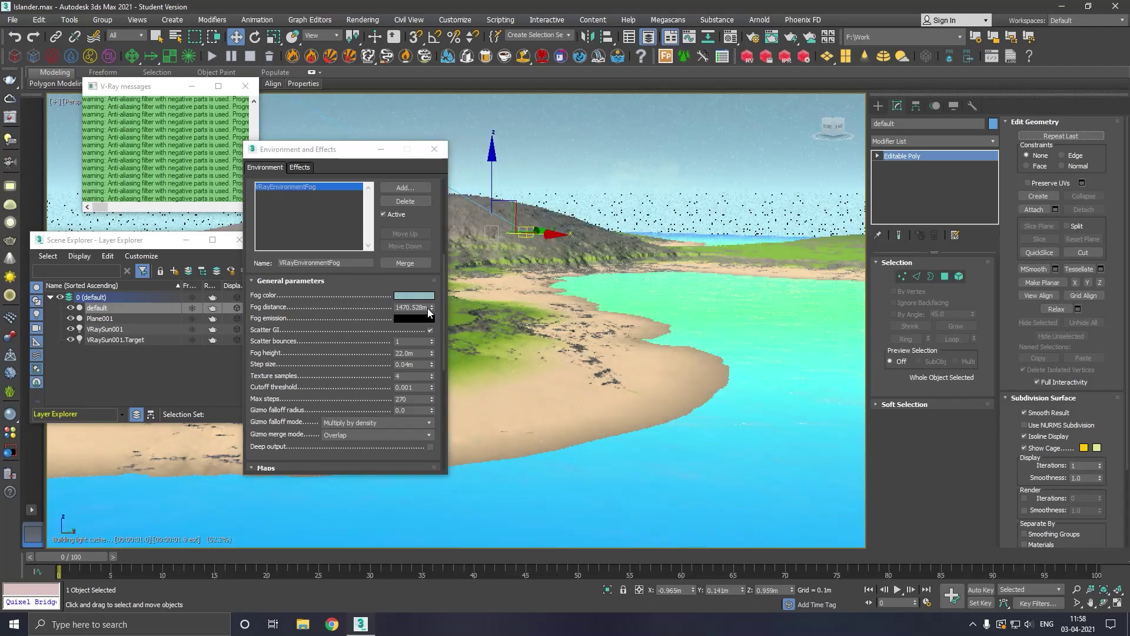
drag(430, 308, 428, 286)
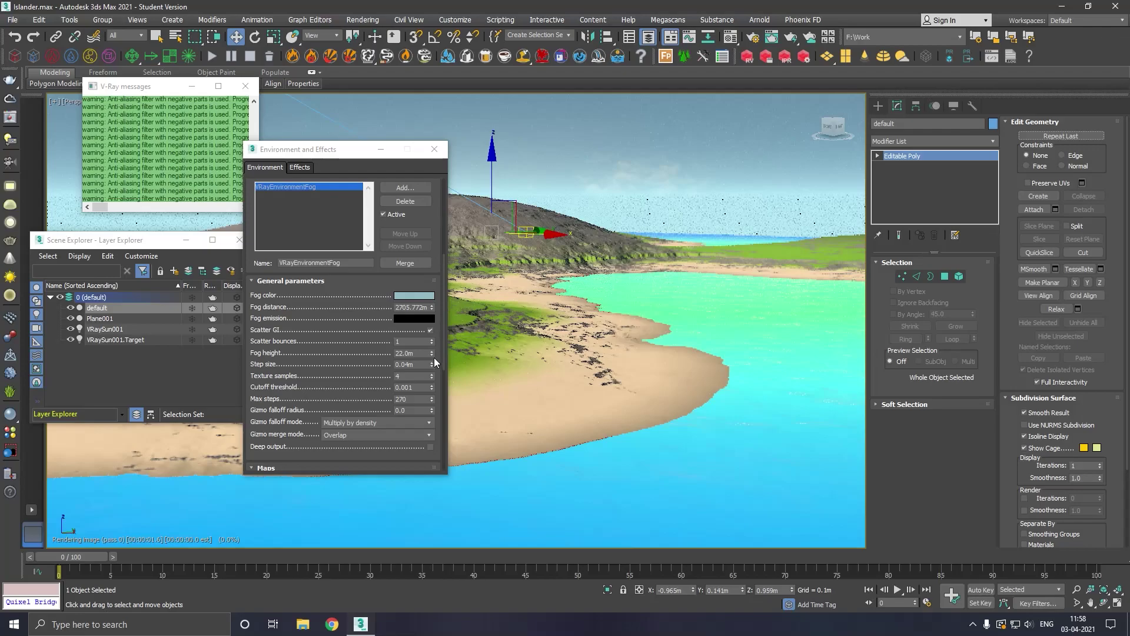
drag(432, 309, 448, 356)
click(543, 354)
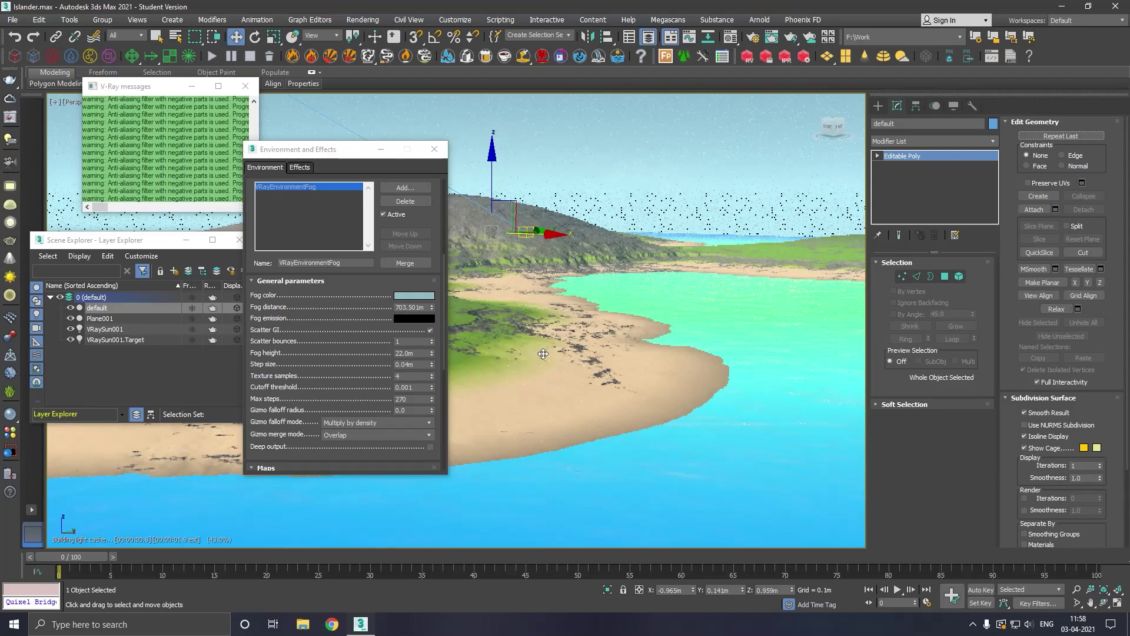
drag(431, 307, 439, 243)
click(486, 331)
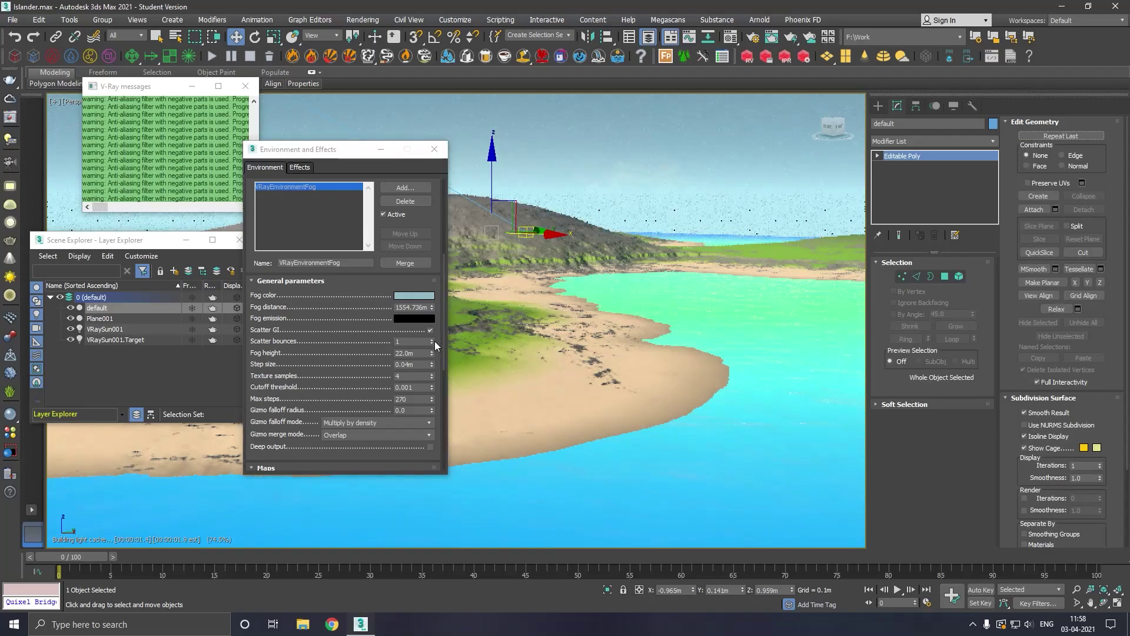
drag(432, 309, 431, 251)
click(647, 379)
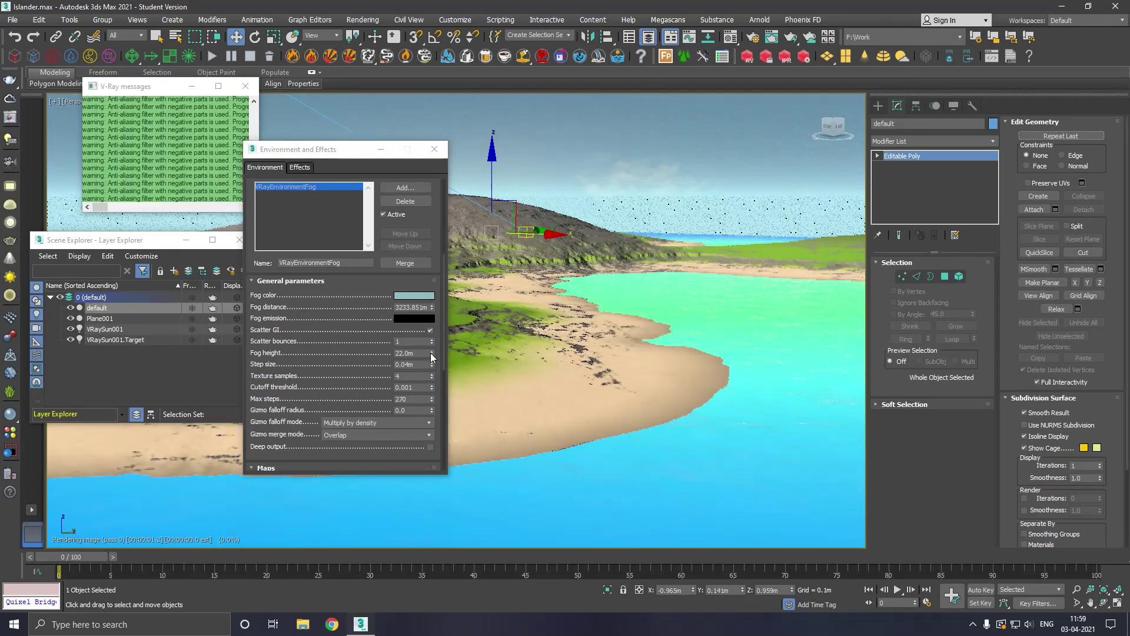
Step: Vary the environment fog's height through about 39.6 m and 11.1 m, and settle on about 29.2 m
drag(431, 353, 439, 340)
drag(441, 327, 442, 310)
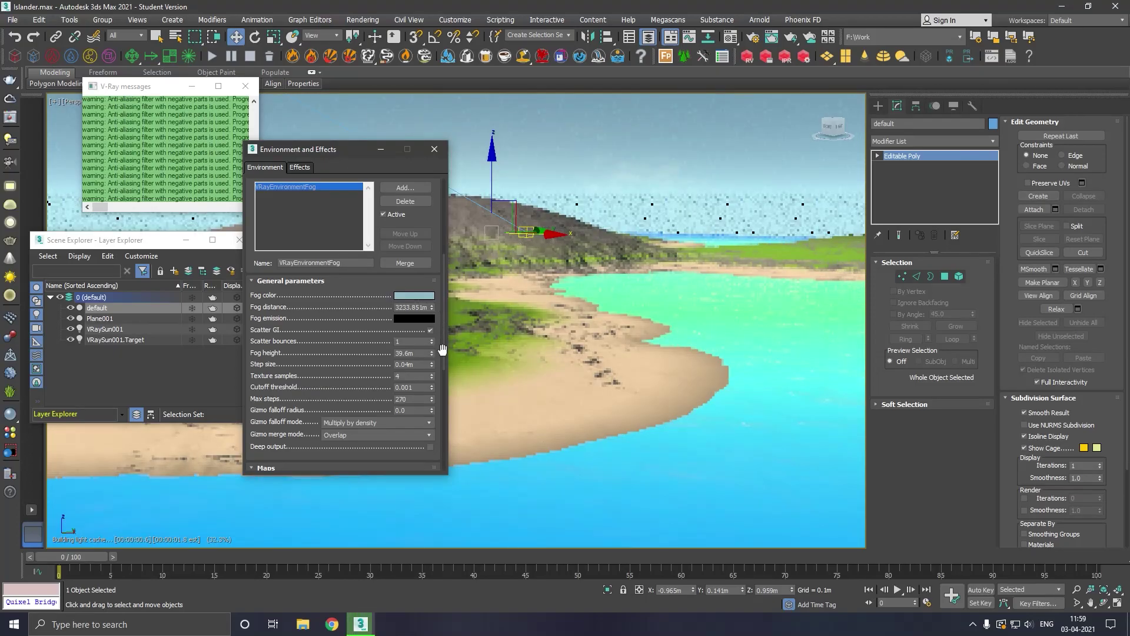
drag(432, 357, 440, 400)
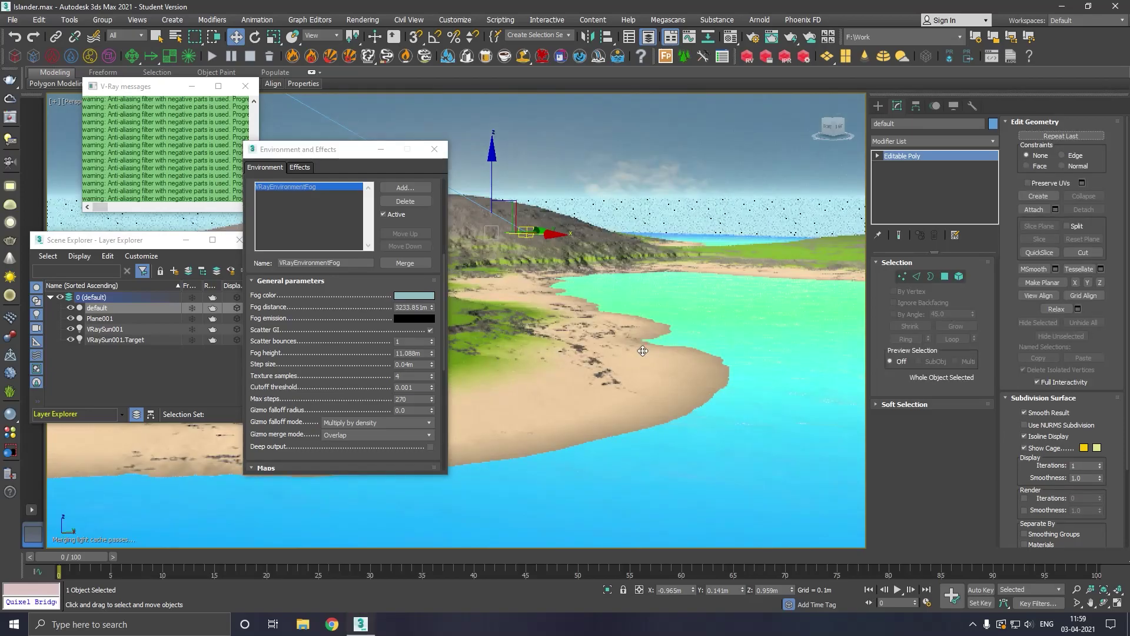
drag(432, 354, 447, 263)
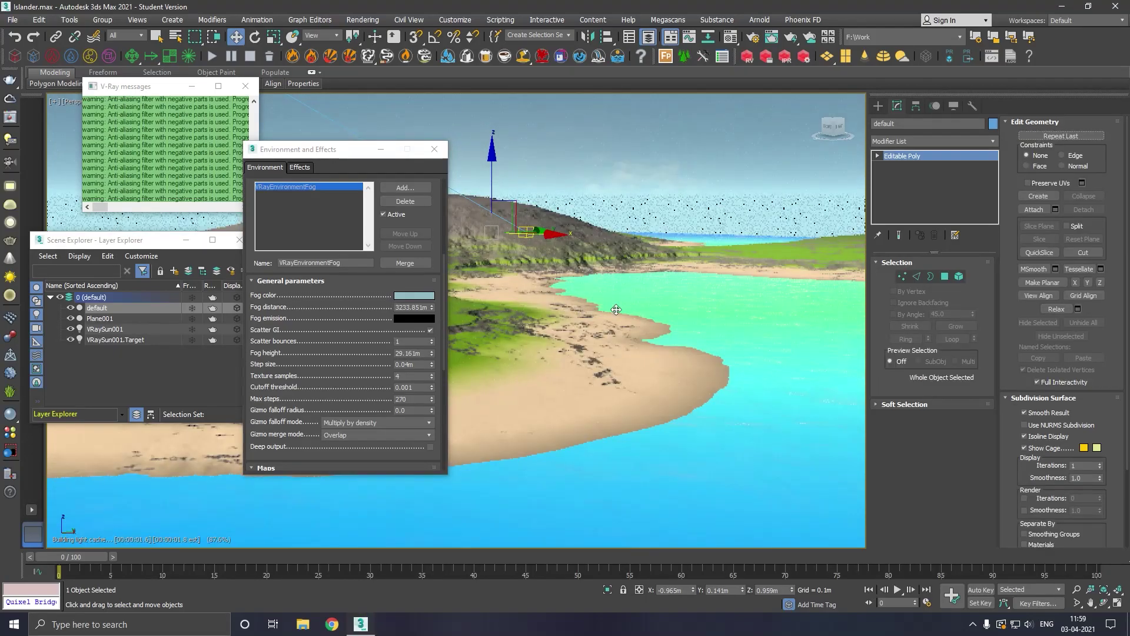
Step: Move the Environment and Effects dialog aside, increase the fog's distance to about 8473 m and disable Scatter GI
drag(330, 156, 254, 143)
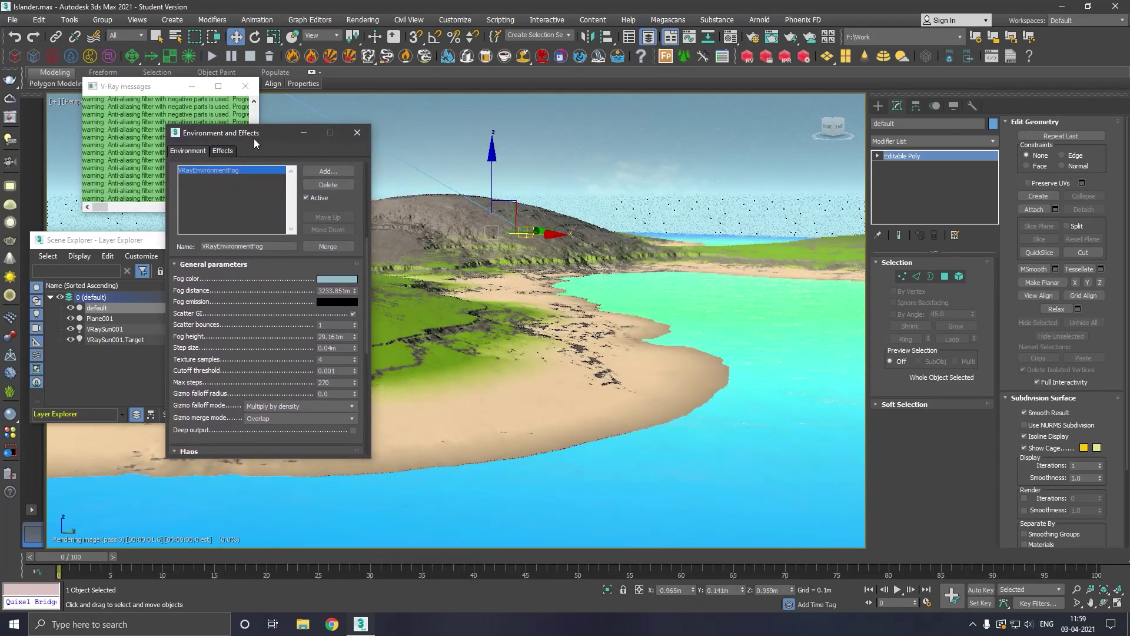
drag(354, 291, 341, 200)
click(608, 320)
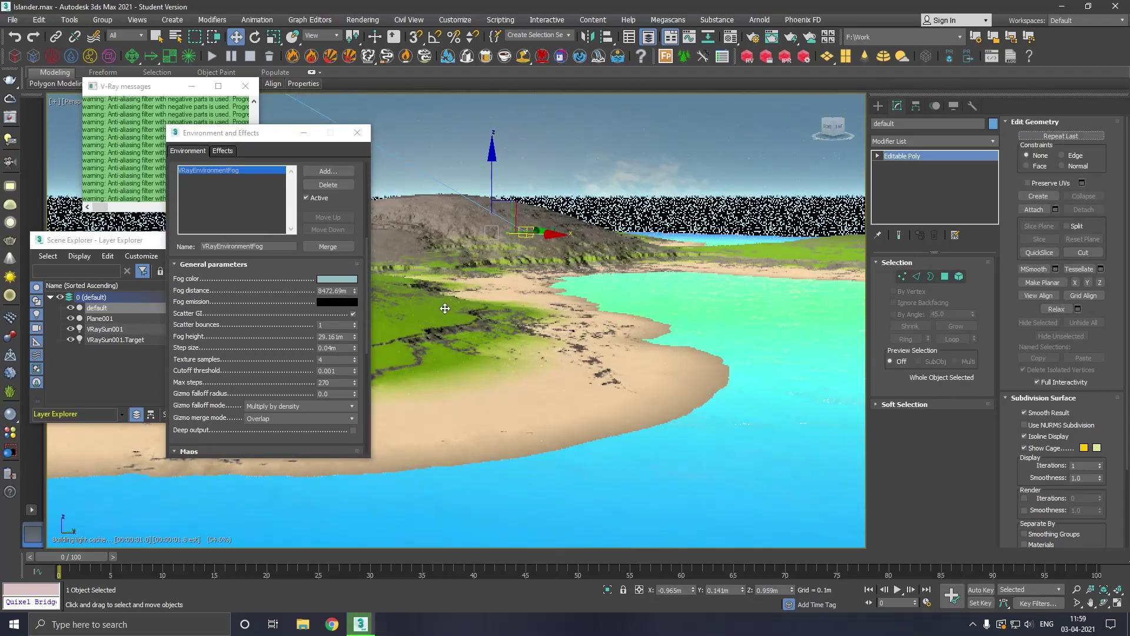
click(354, 315)
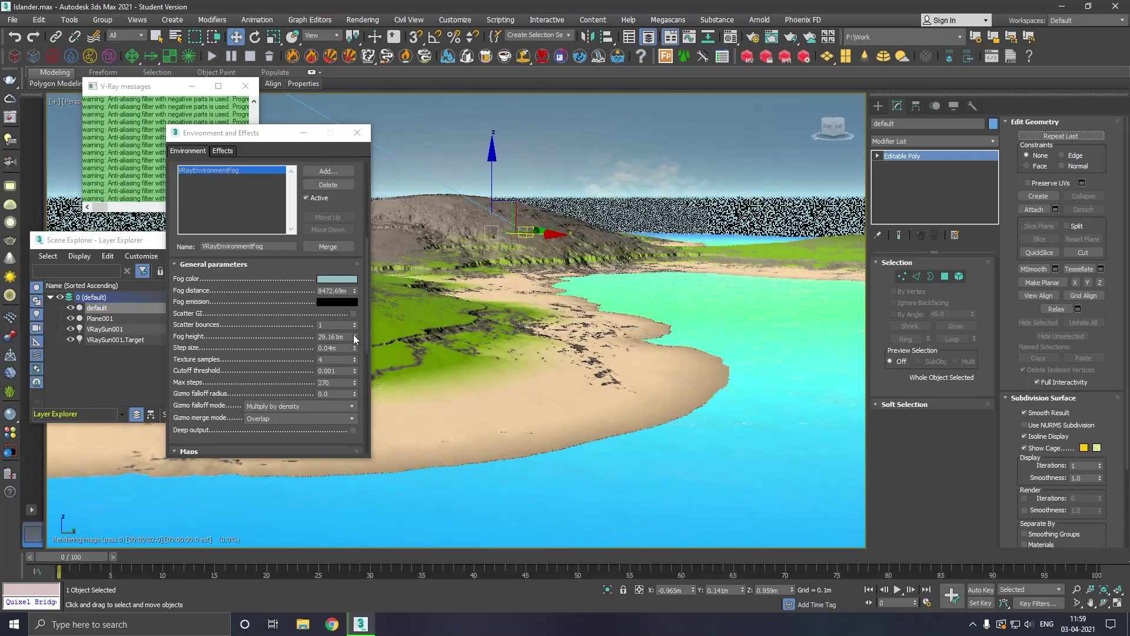
Step: Raise the environment fog's height to about 74.7 m and reduce its distance to about 2881 m
drag(355, 337, 356, 248)
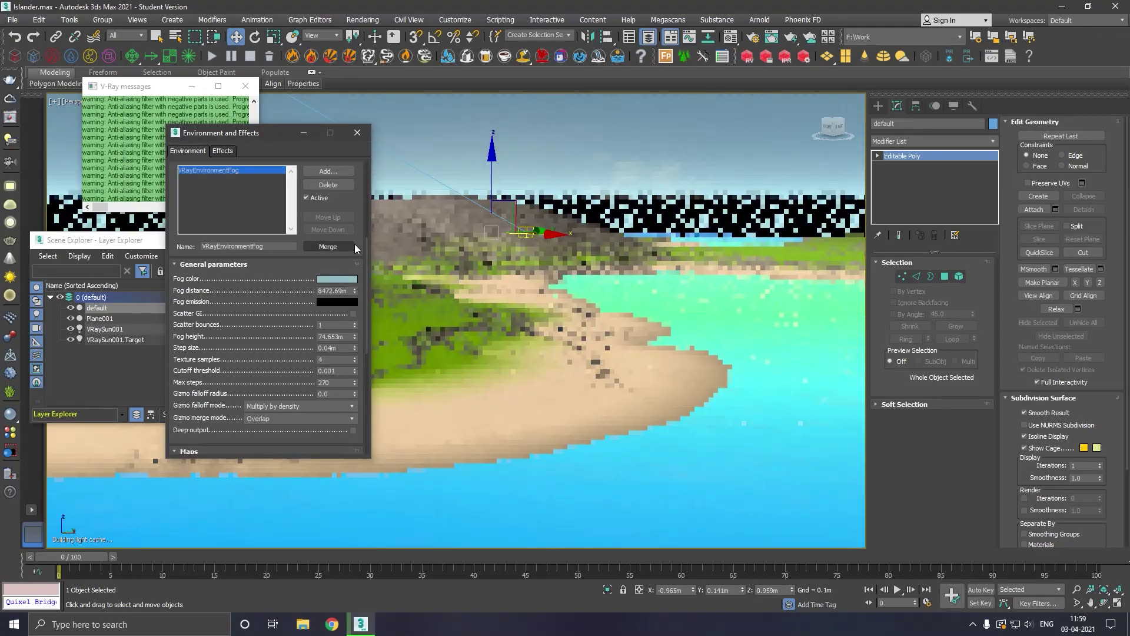
click(698, 354)
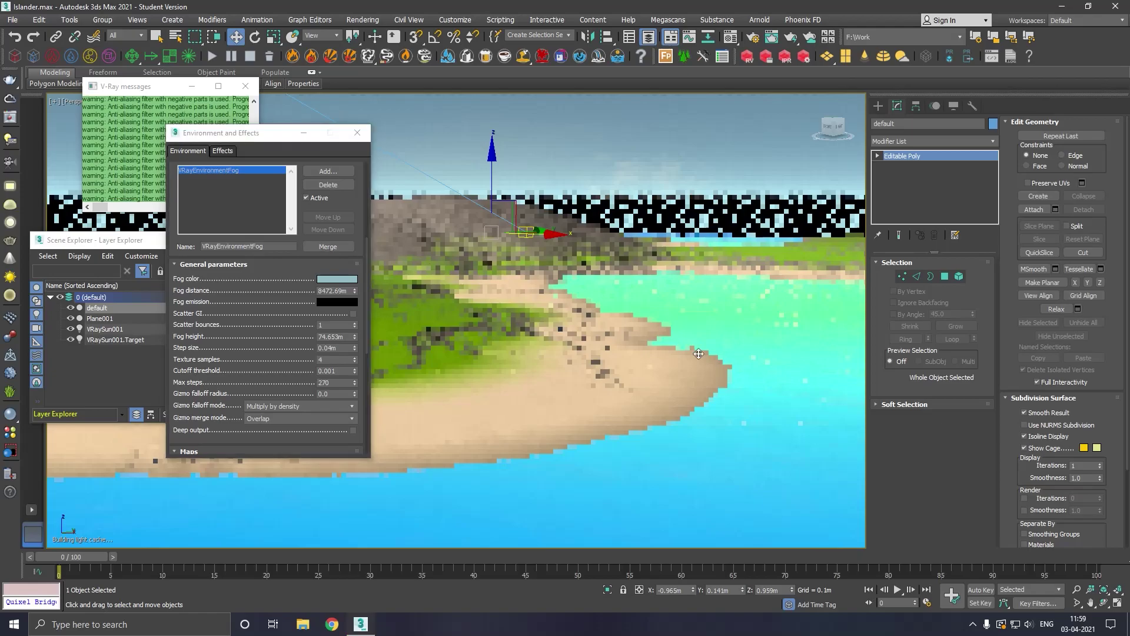
drag(355, 292, 370, 333)
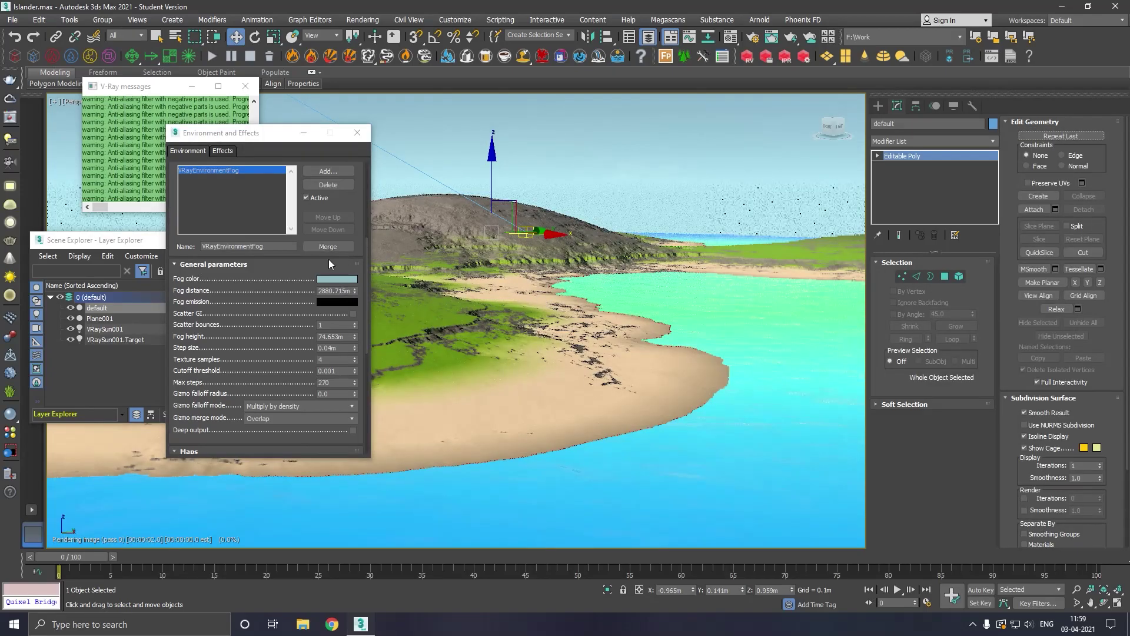
Step: Darken the environment fog's blue-teal color to a brightness value of 86, and darken it further in a second adjustment
click(337, 278)
drag(395, 135, 402, 136)
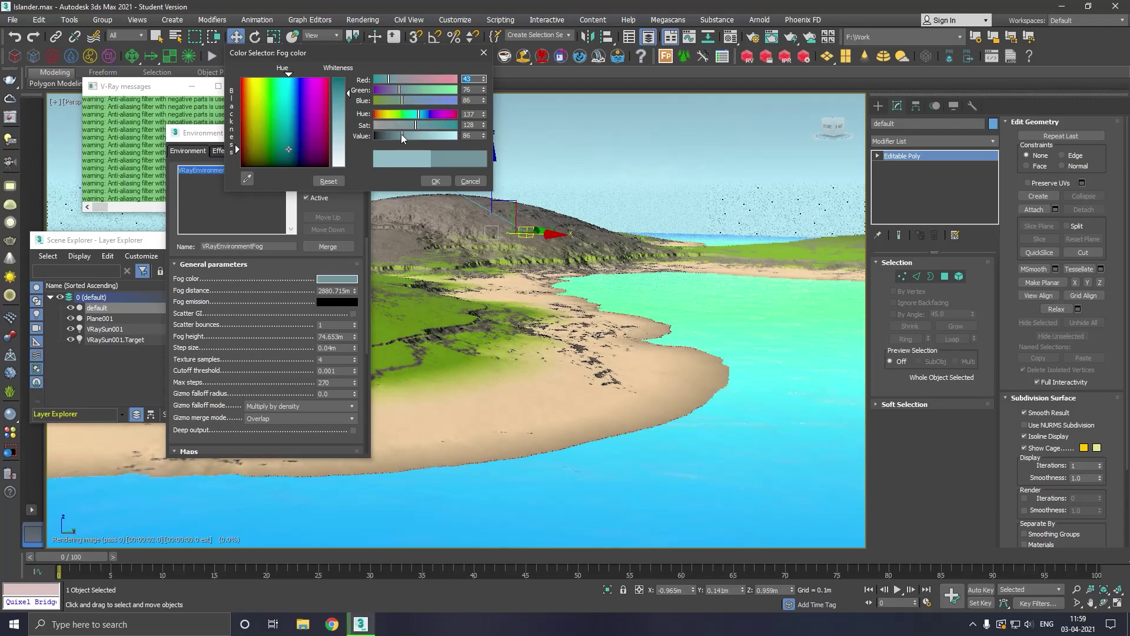
click(440, 182)
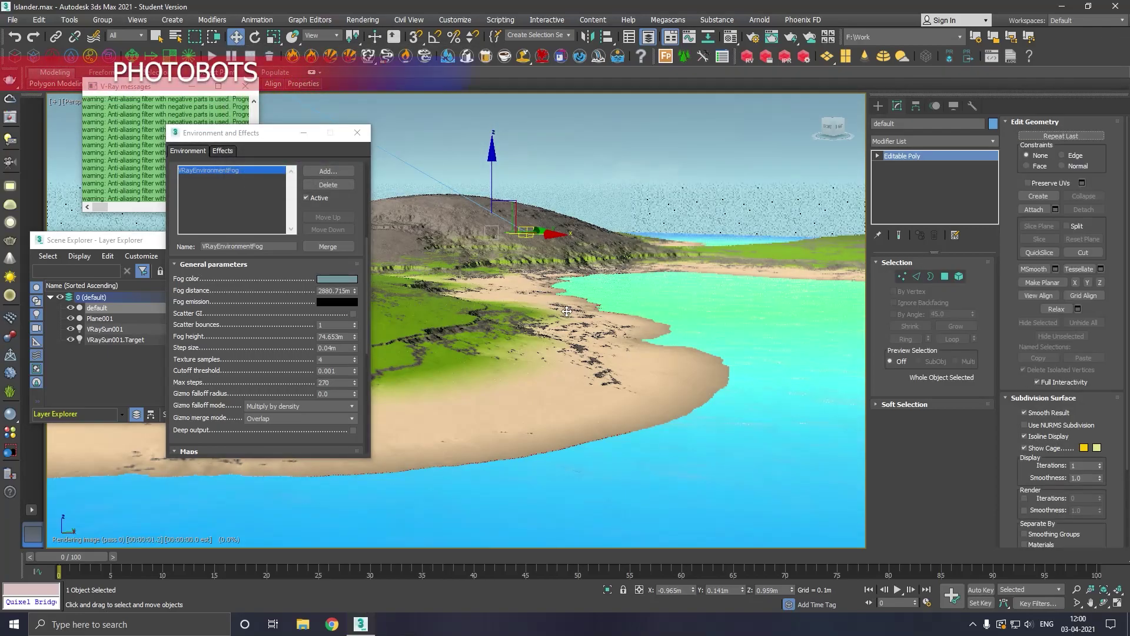
click(339, 279)
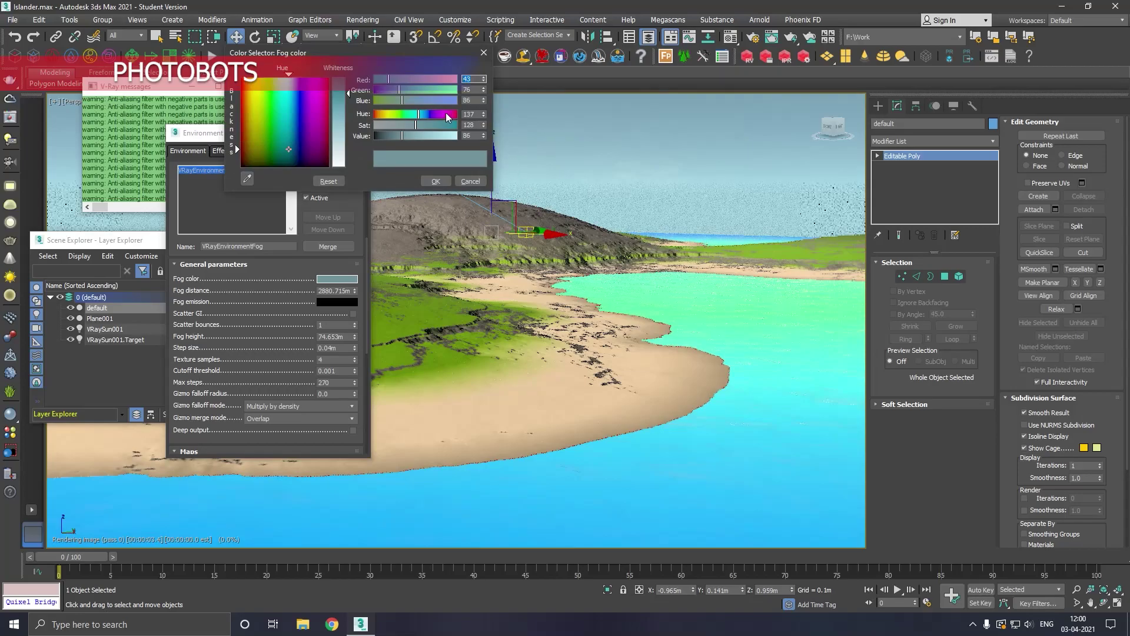
click(438, 181)
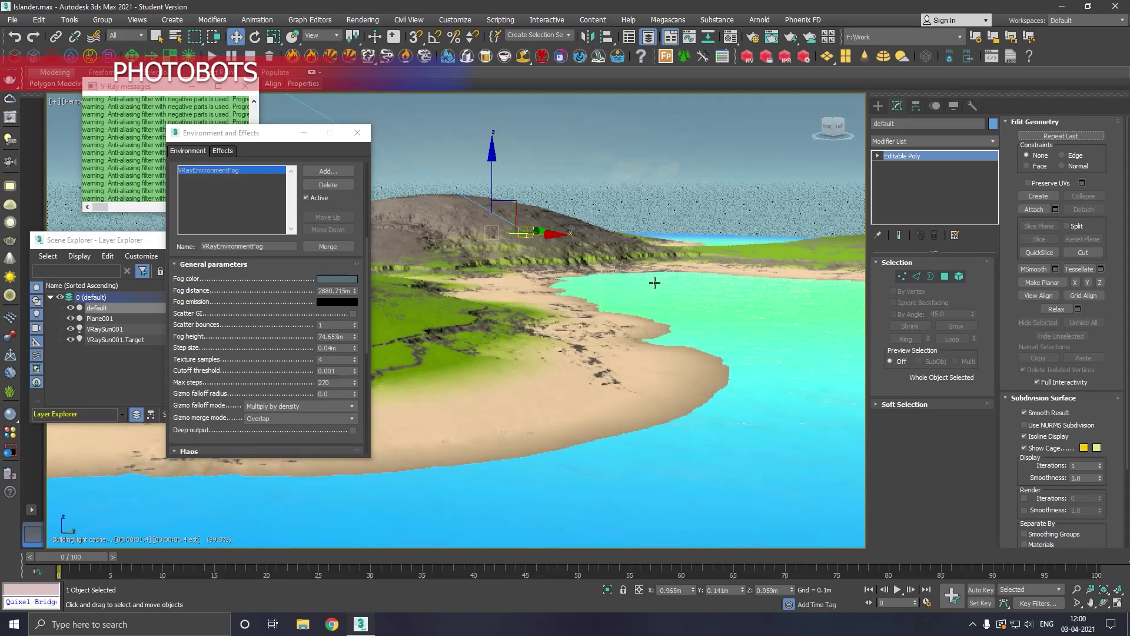
Step: Examine the island's shoreline and the water under the fog from close up and from farther back
scroll(671, 379, down, 1)
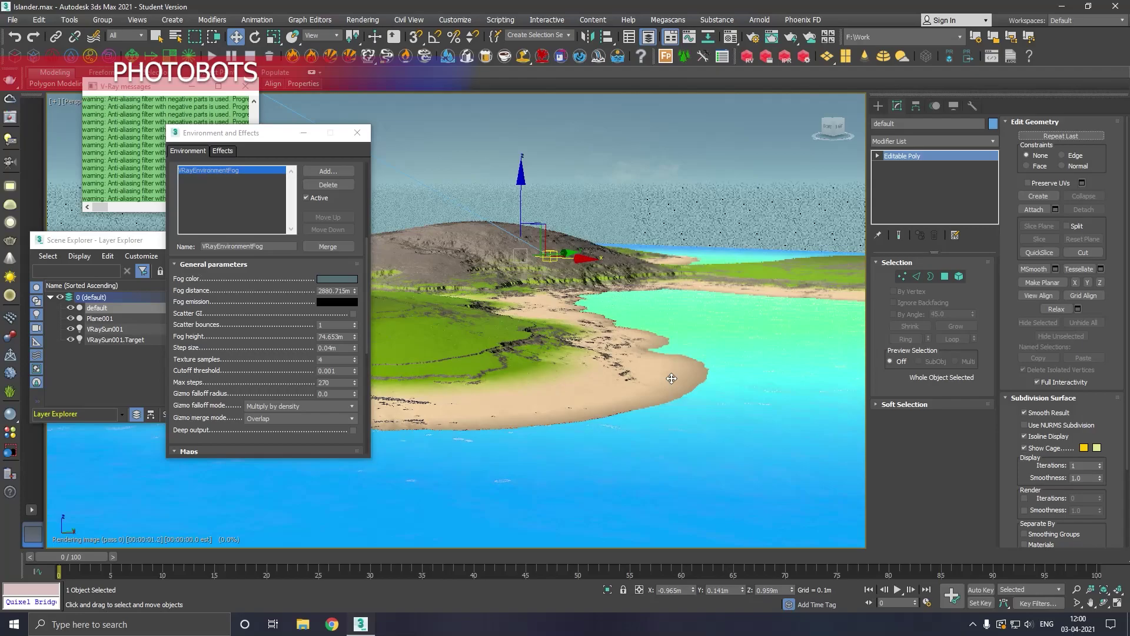
scroll(549, 478, up, 2)
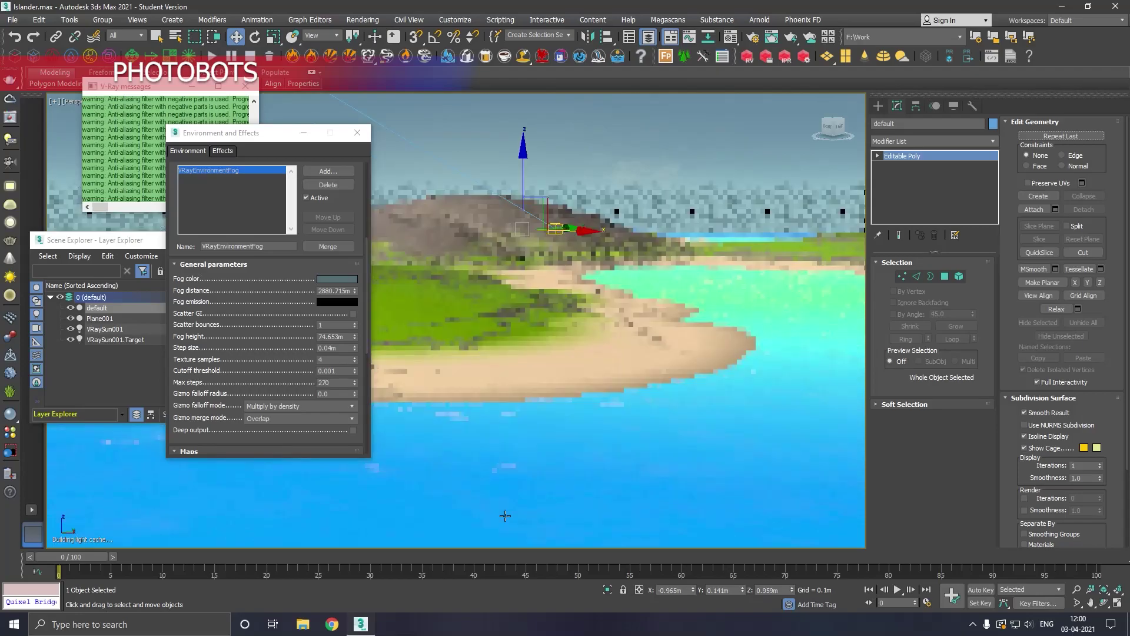
scroll(549, 478, up, 4)
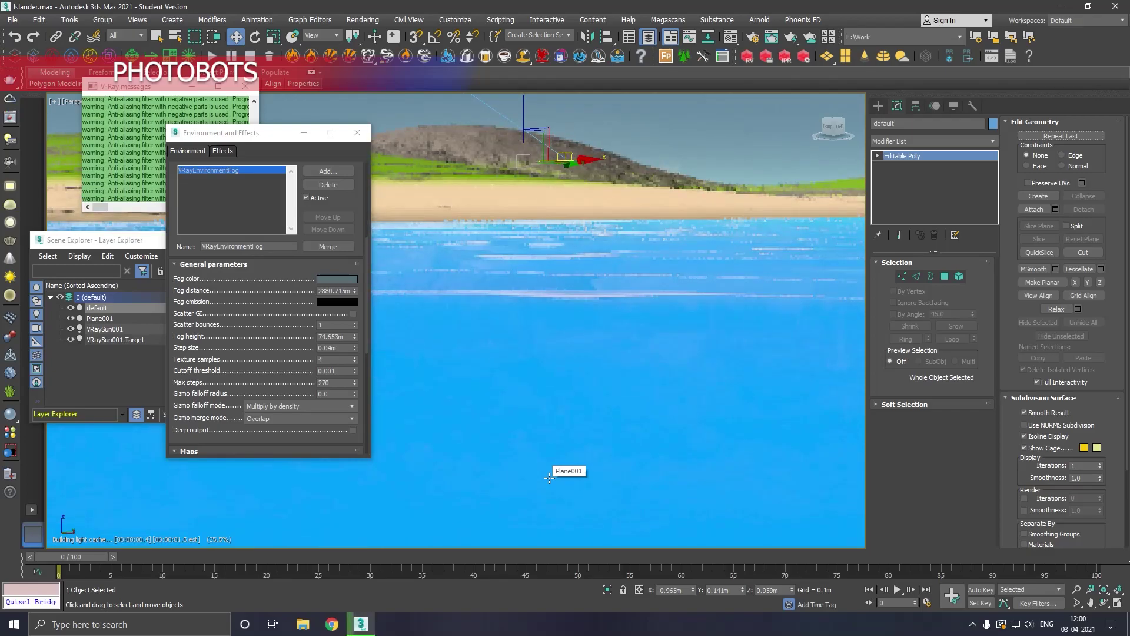
scroll(549, 478, up, 2)
scroll(549, 477, down, 4)
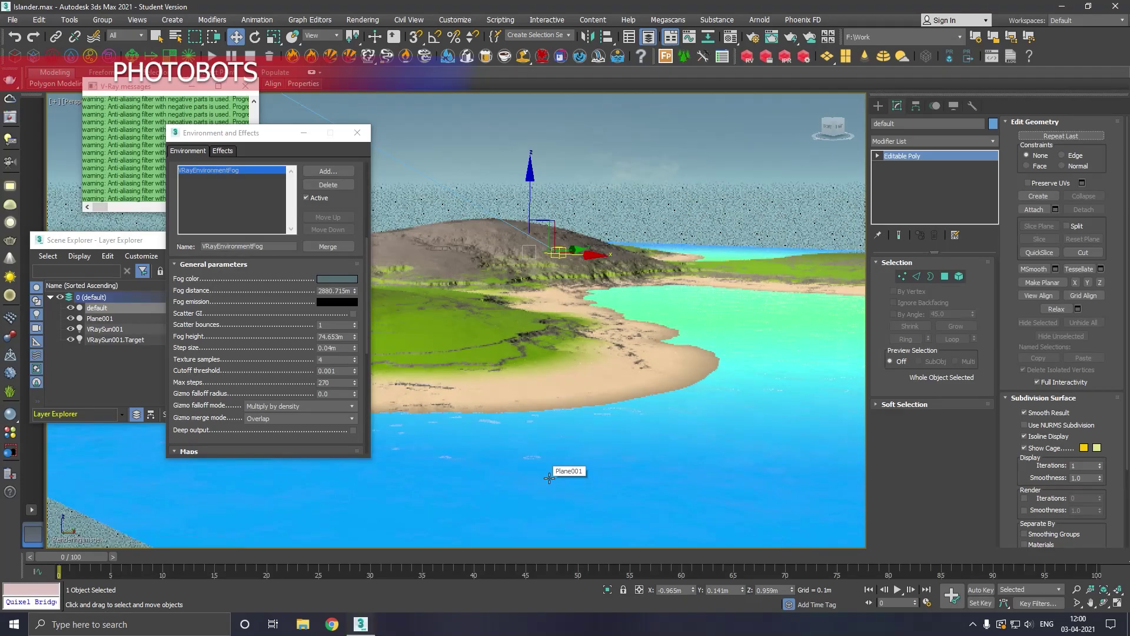
Step: Lighten the environment fog's blue-teal color and accept the change
scroll(572, 450, up, 1)
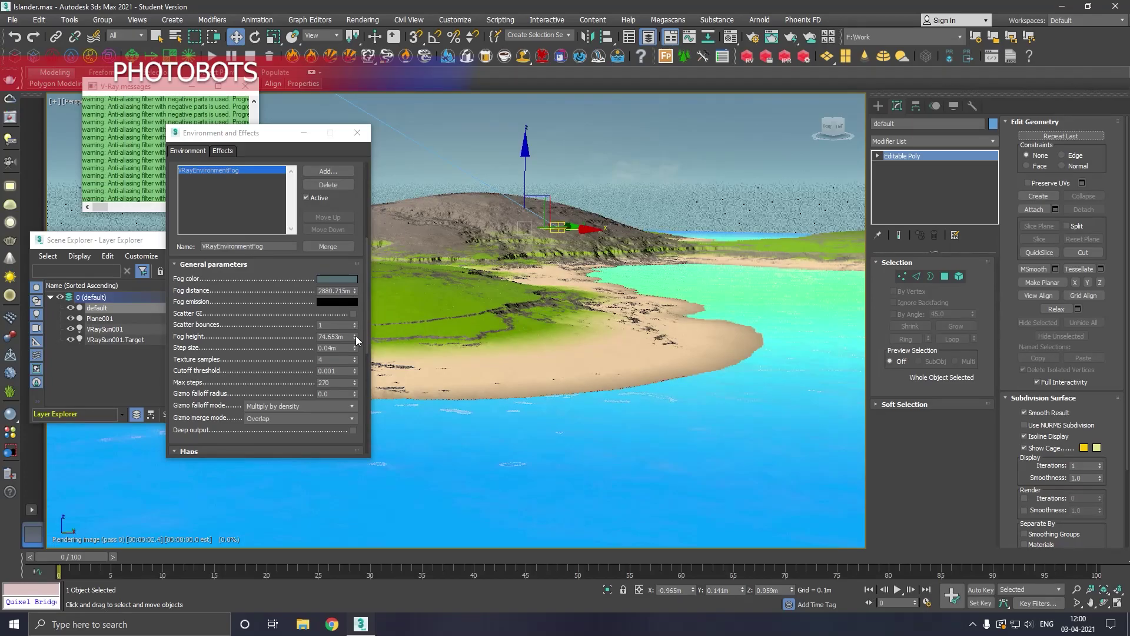
click(347, 279)
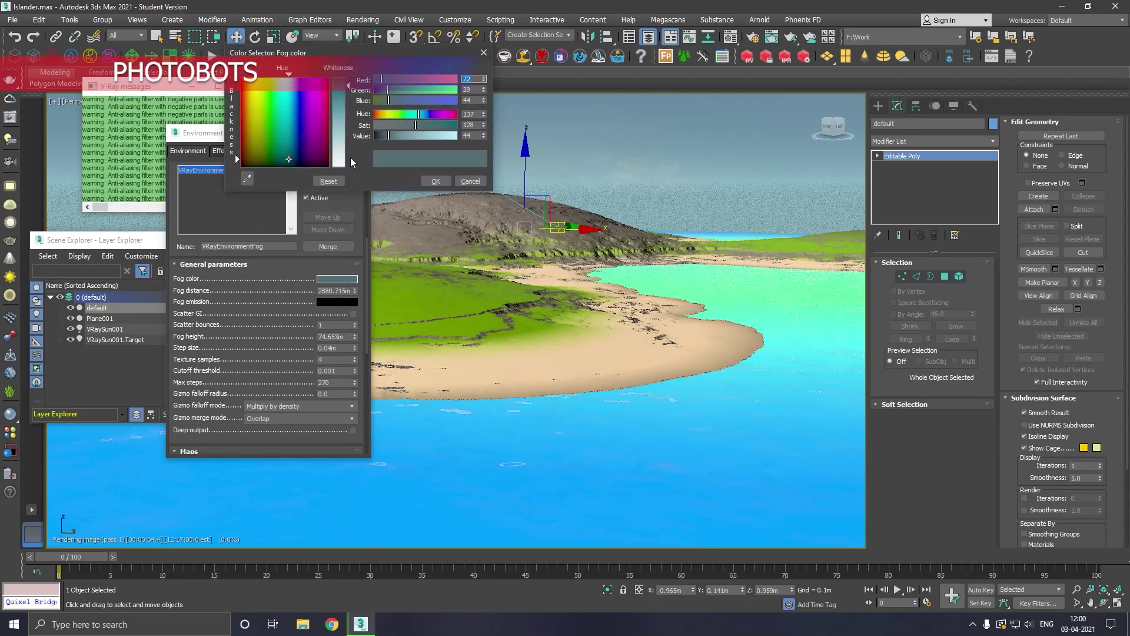
drag(392, 134, 402, 137)
click(434, 180)
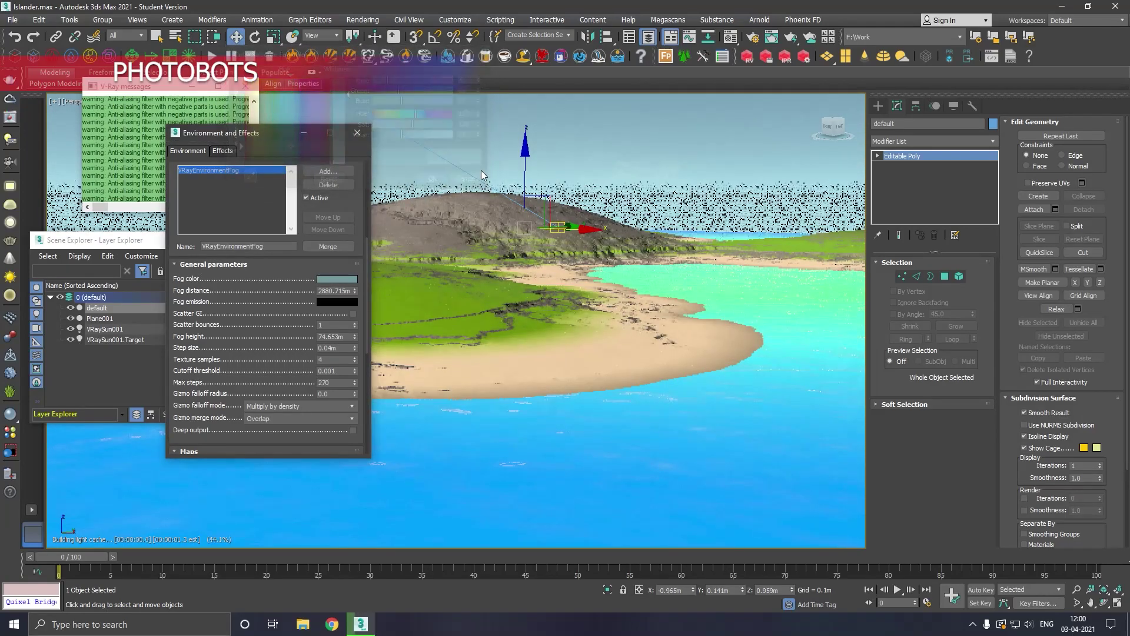
click(609, 167)
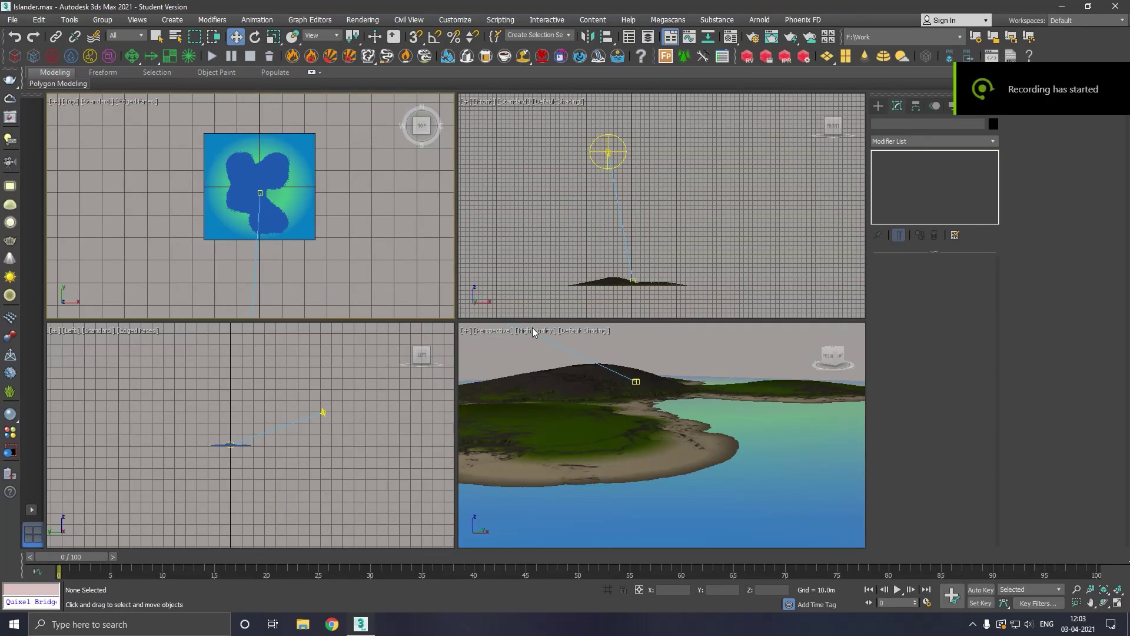
Step: Set the perspective view to Standard quality and place a V-Ray physical camera in the top view, outside the water's lower-right corner, aimed at the island
click(533, 330)
click(566, 396)
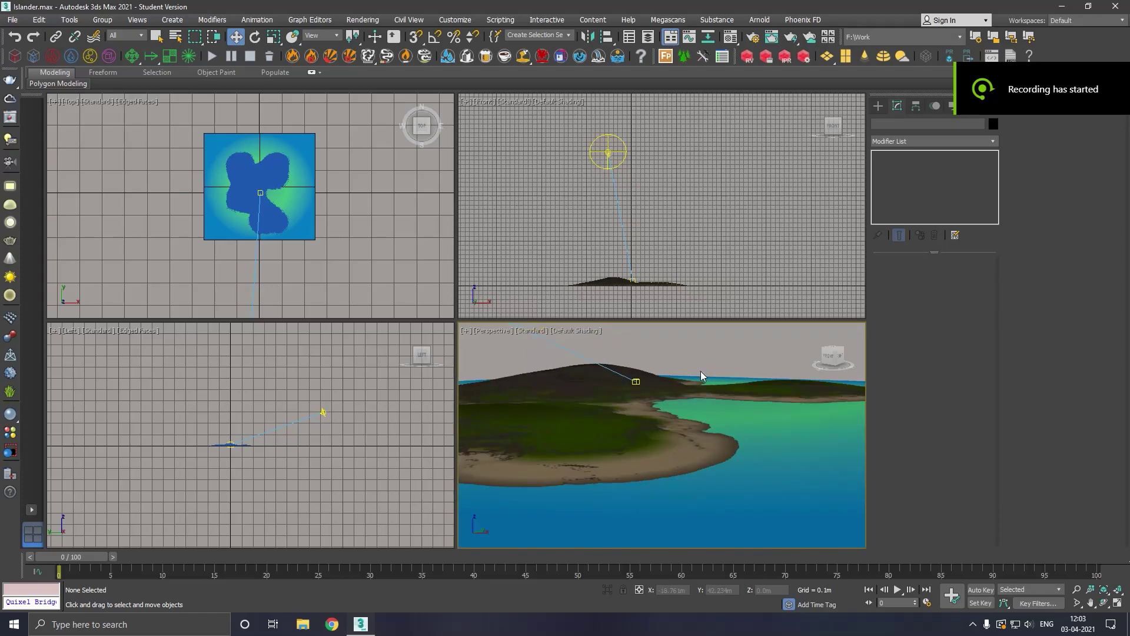
click(877, 106)
click(905, 122)
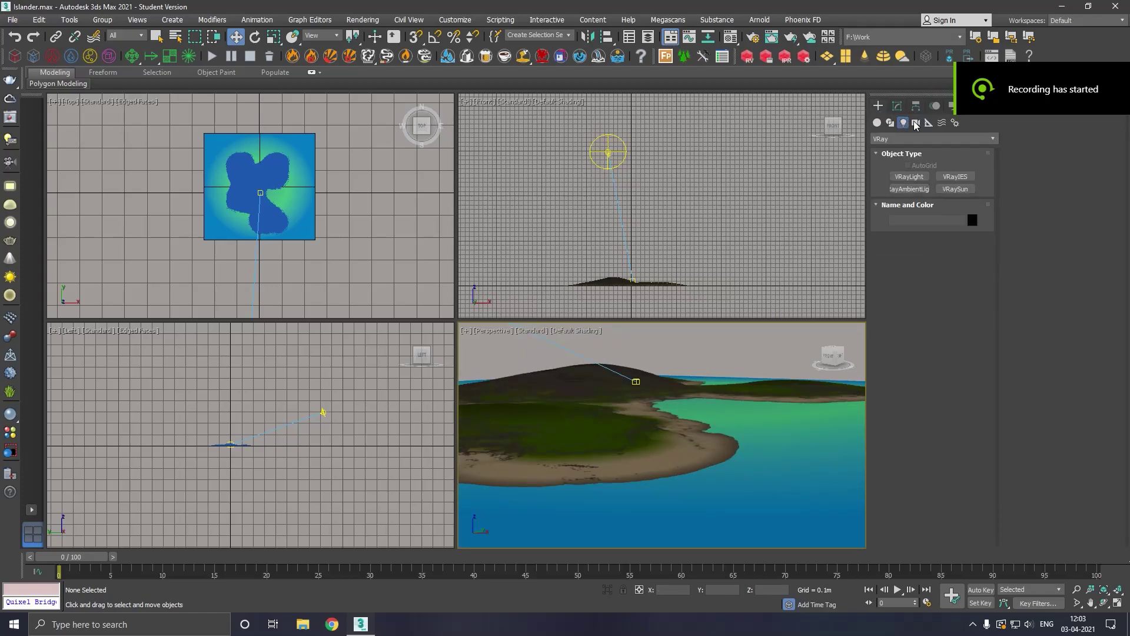
click(916, 123)
click(930, 139)
click(878, 168)
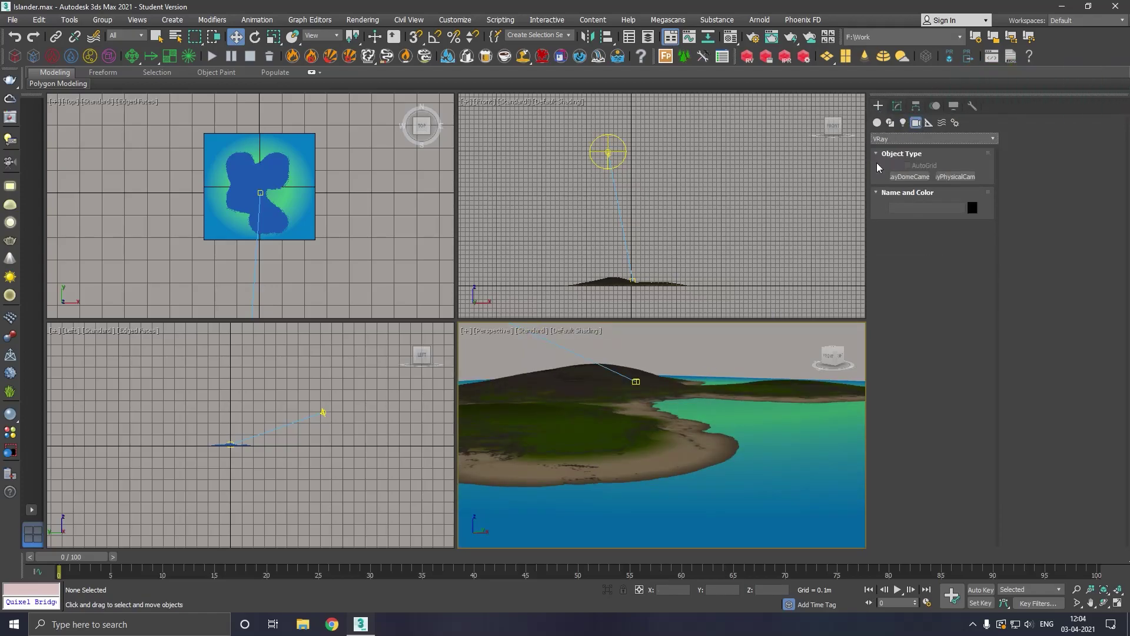
click(955, 177)
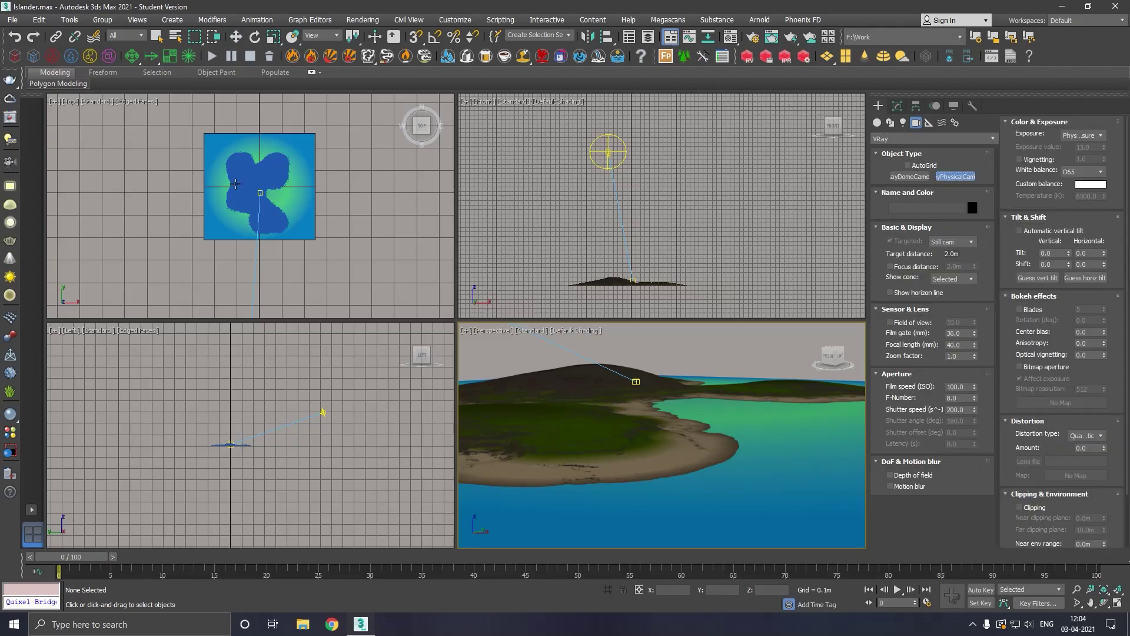
drag(327, 259, 288, 211)
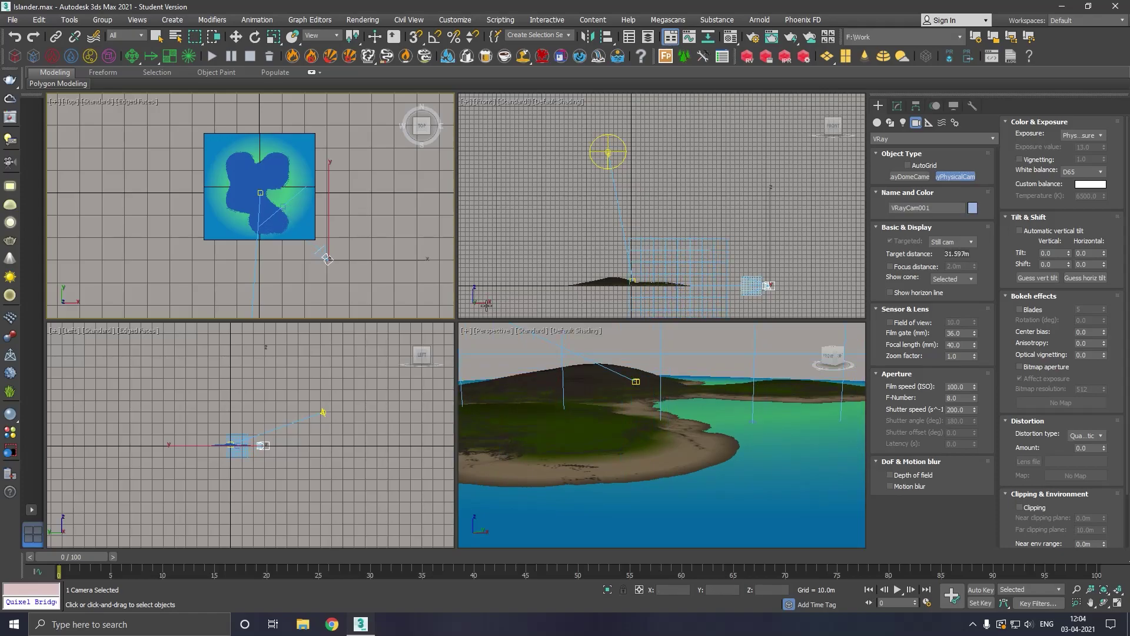
Step: Show the view through VRayCam001 in place of the perspective view and raise the camera above the water surface
key(w)
click(494, 331)
mouse_move(529, 341)
click(712, 344)
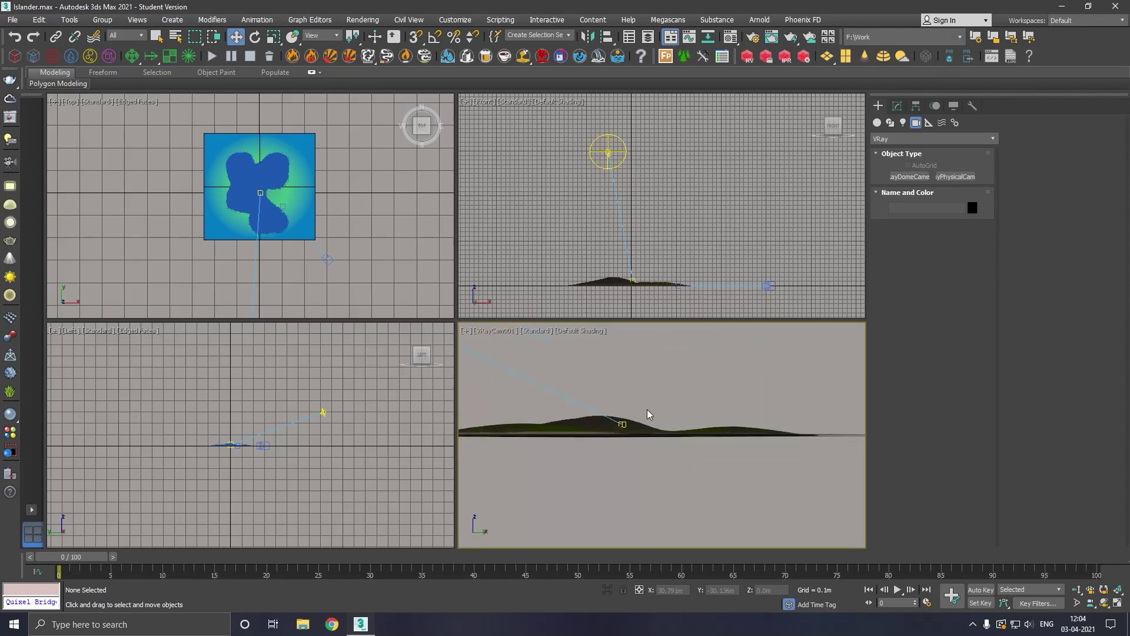
mouse_move(655, 451)
middle_down()
mouse_move(636, 412)
mouse_move(653, 461)
mouse_move(664, 445)
middle_up()
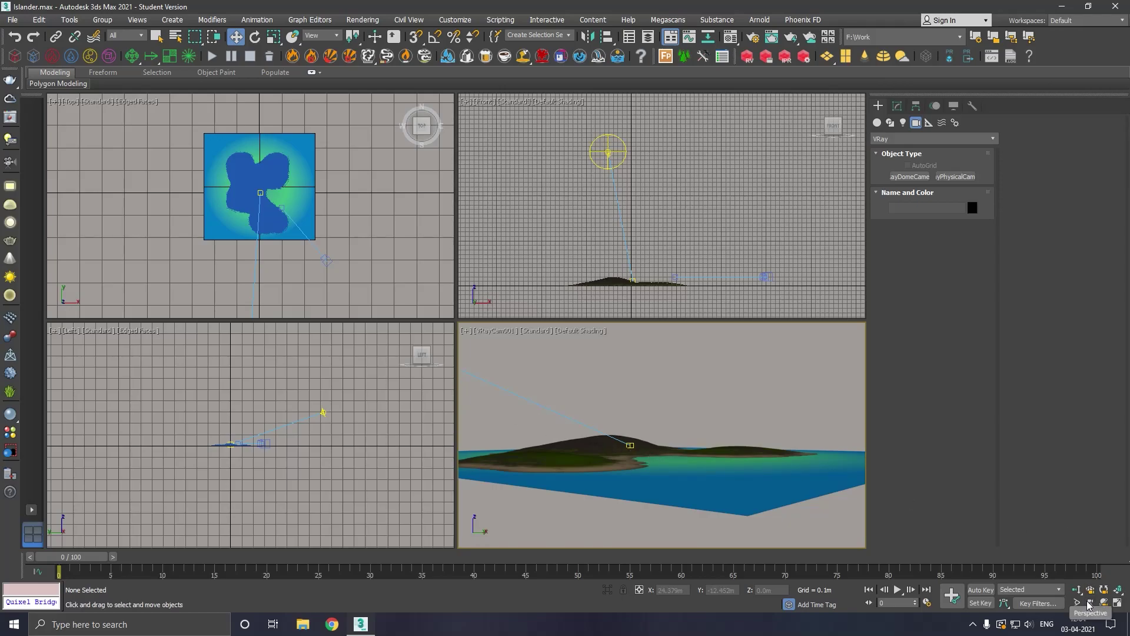
Step: Orbit the camera to a higher angle and dolly it closer to the island's shoreline
click(1104, 601)
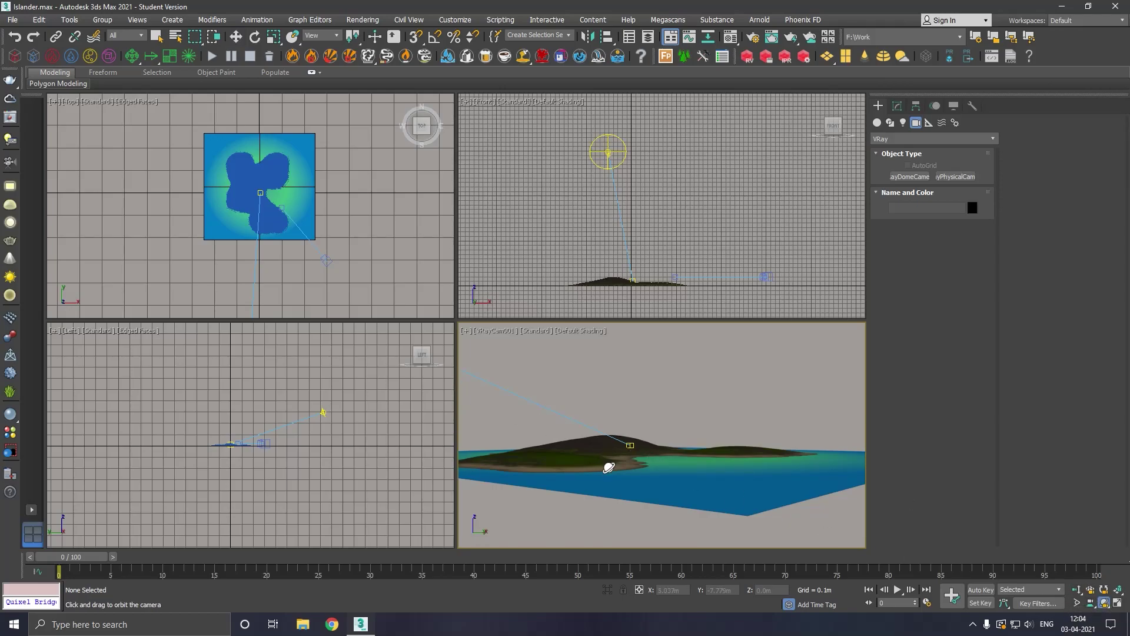
drag(609, 468, 615, 472)
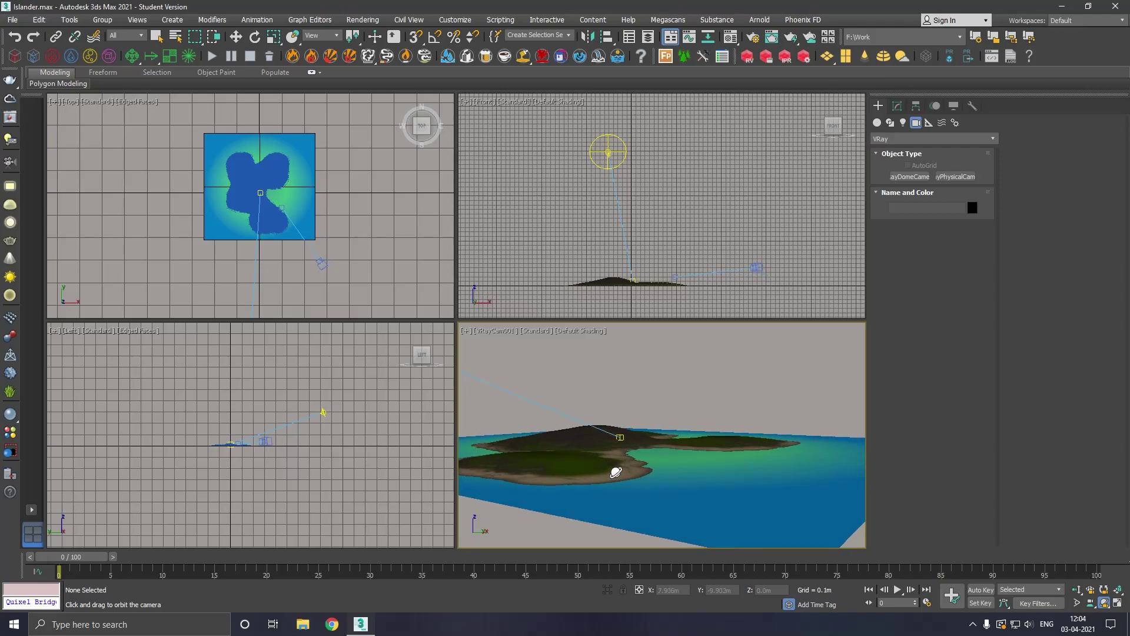
click(1077, 589)
drag(628, 498, 627, 480)
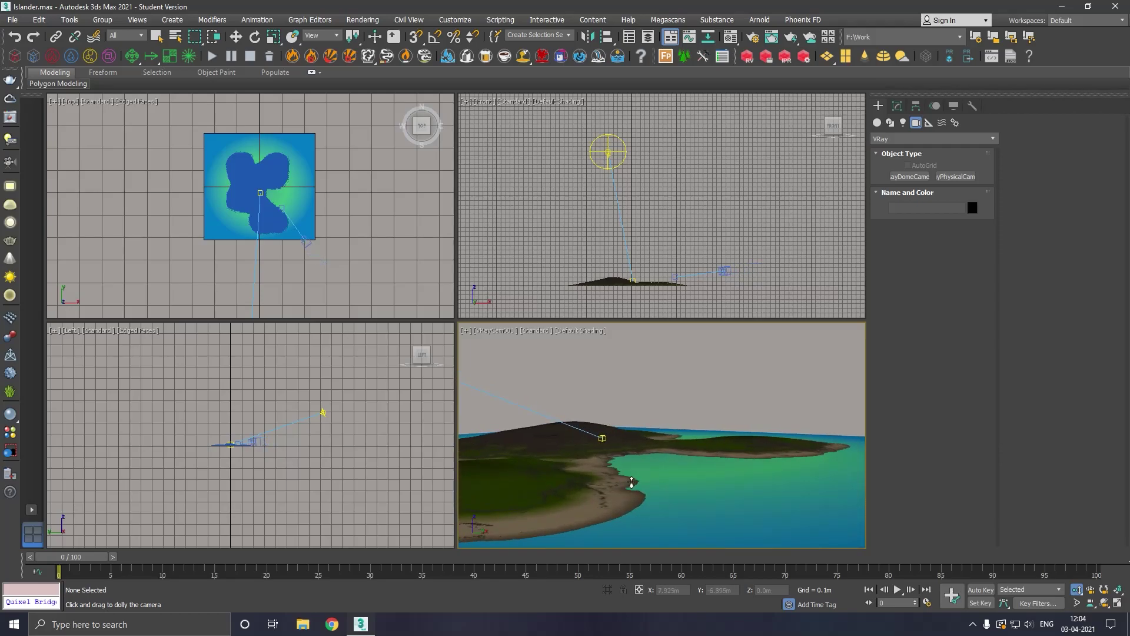
middle_drag(676, 451, 724, 405)
drag(628, 462, 677, 500)
Step: Orbit the camera to a steeper downward angle and dolly it back until the connected islands fit in the view
click(1102, 605)
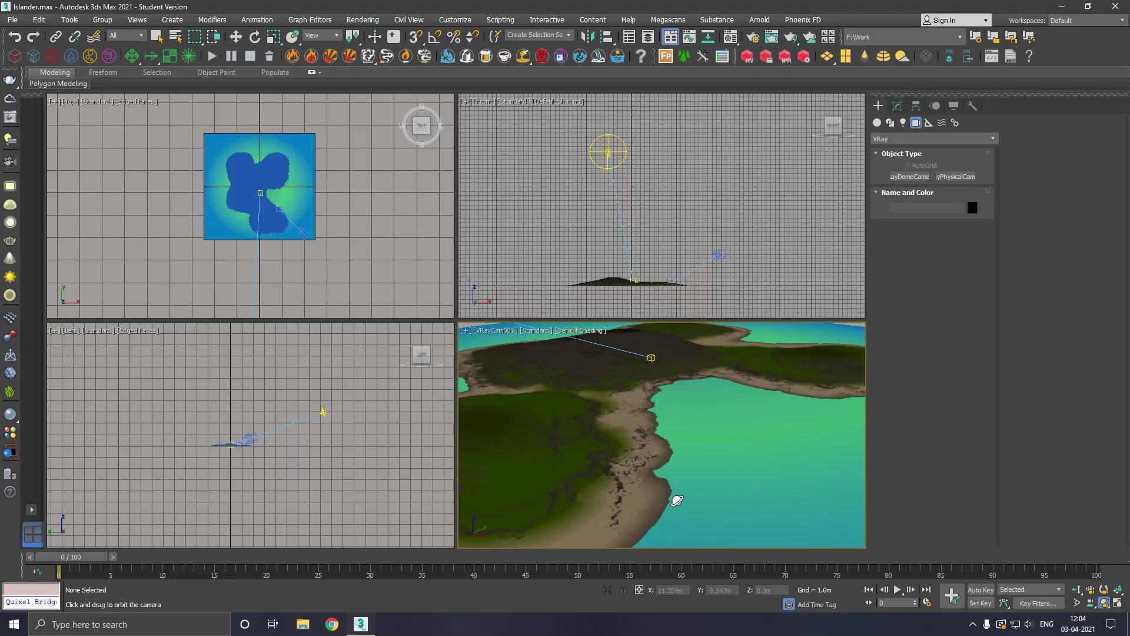
click(1076, 590)
drag(502, 360, 506, 366)
middle_drag(643, 430, 634, 415)
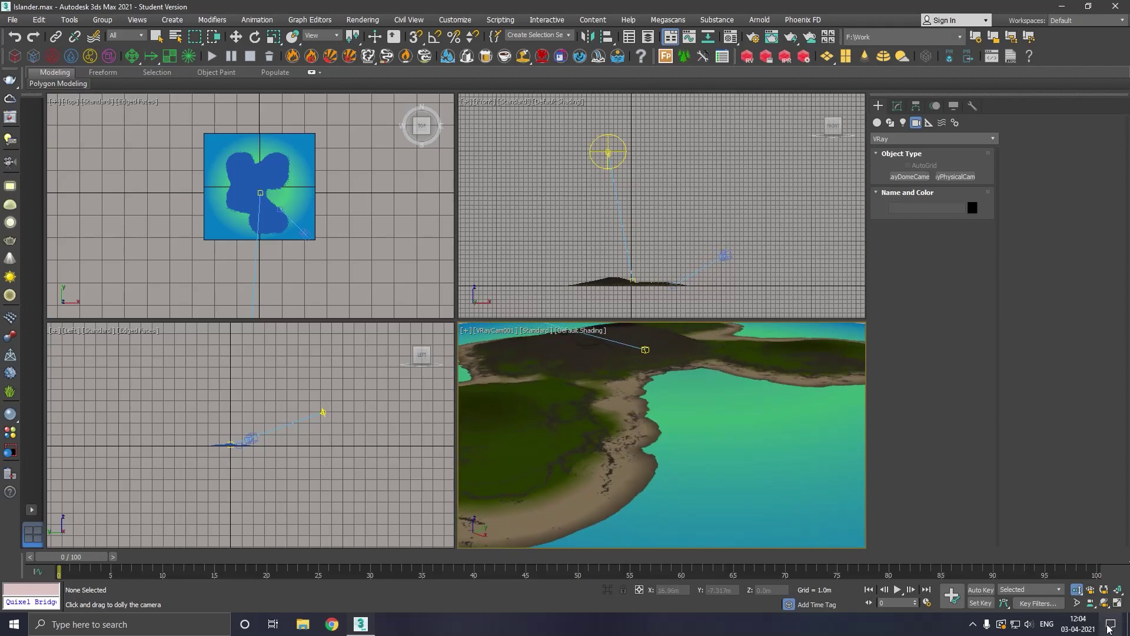
click(1093, 603)
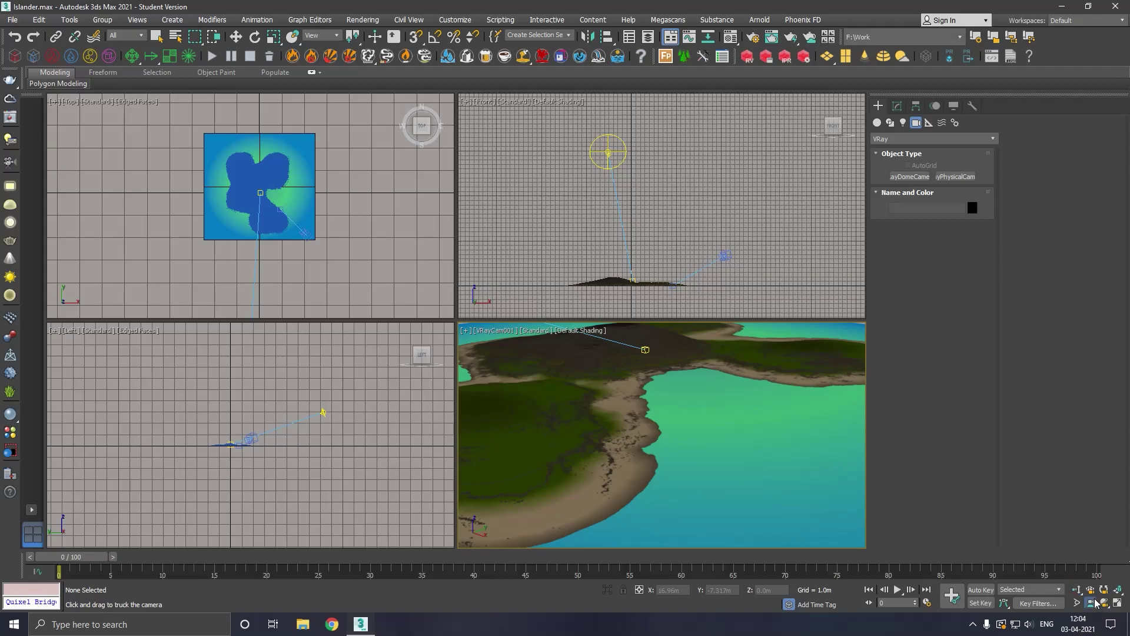
click(1105, 603)
drag(694, 437, 693, 443)
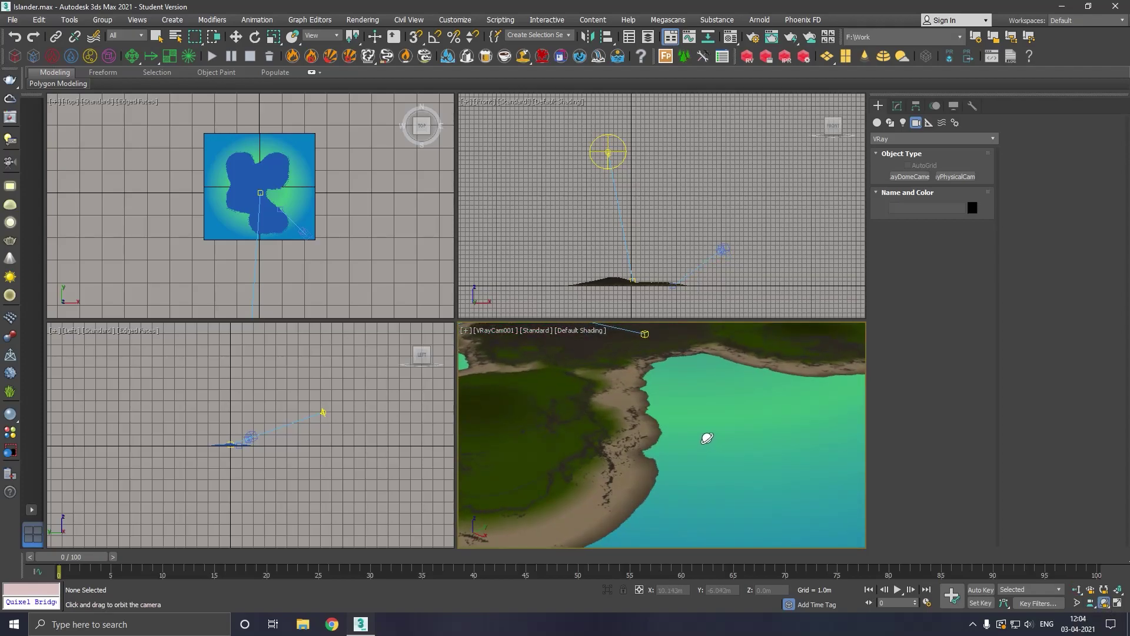
click(1076, 589)
drag(623, 379, 634, 417)
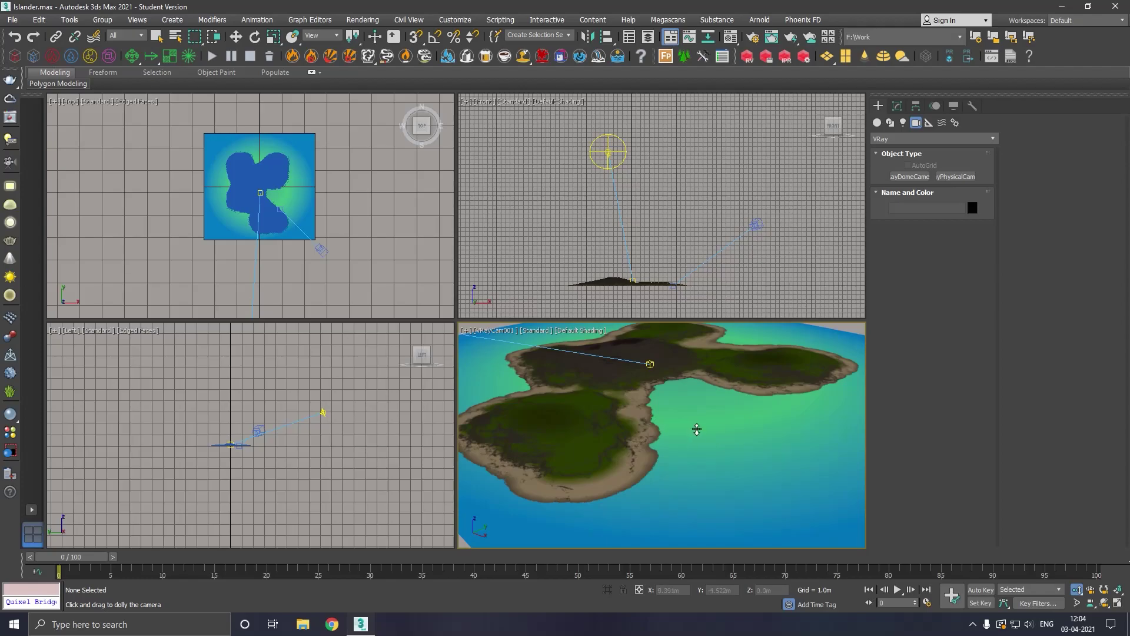
Step: Scale the water plane uniformly to about 131 percent and reframe the camera view
click(273, 38)
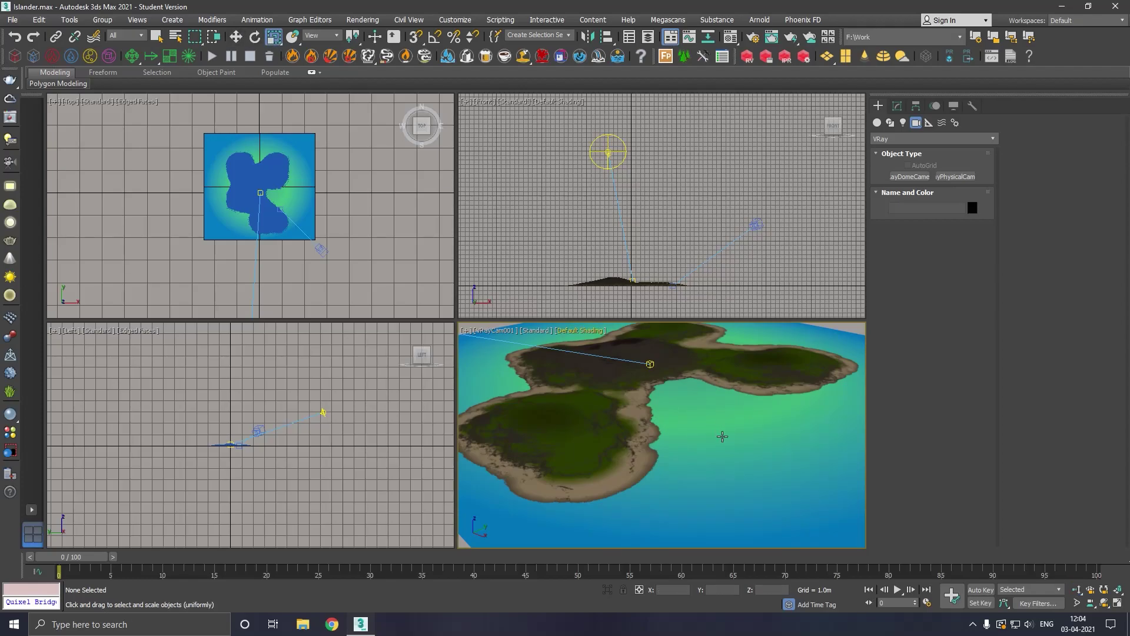
click(719, 433)
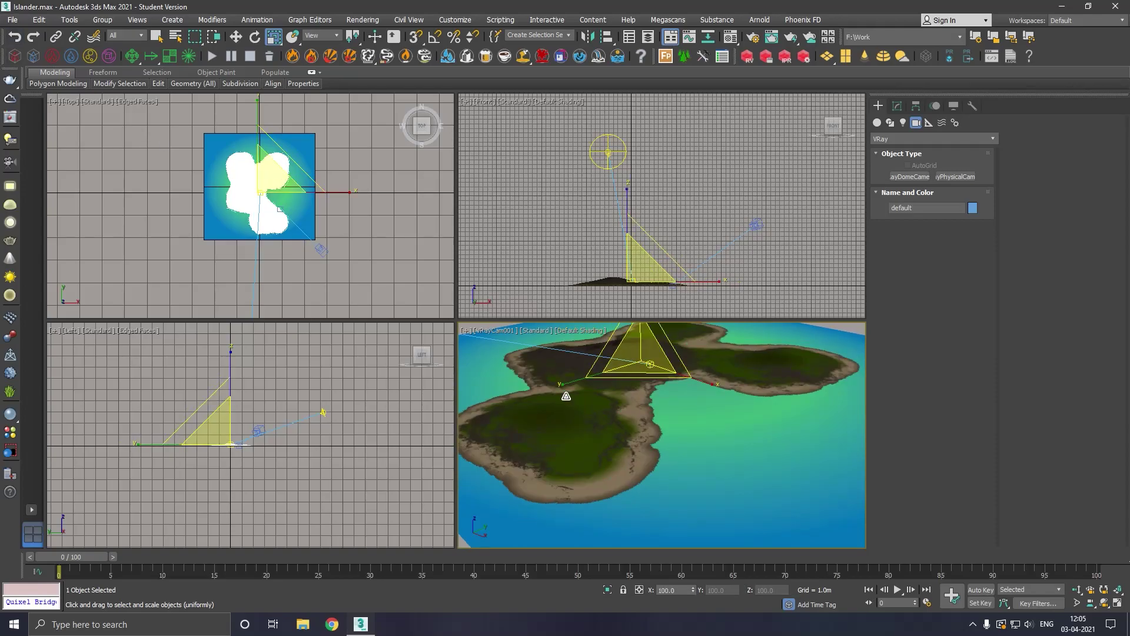
click(859, 514)
drag(678, 366, 701, 391)
middle_drag(703, 398, 711, 428)
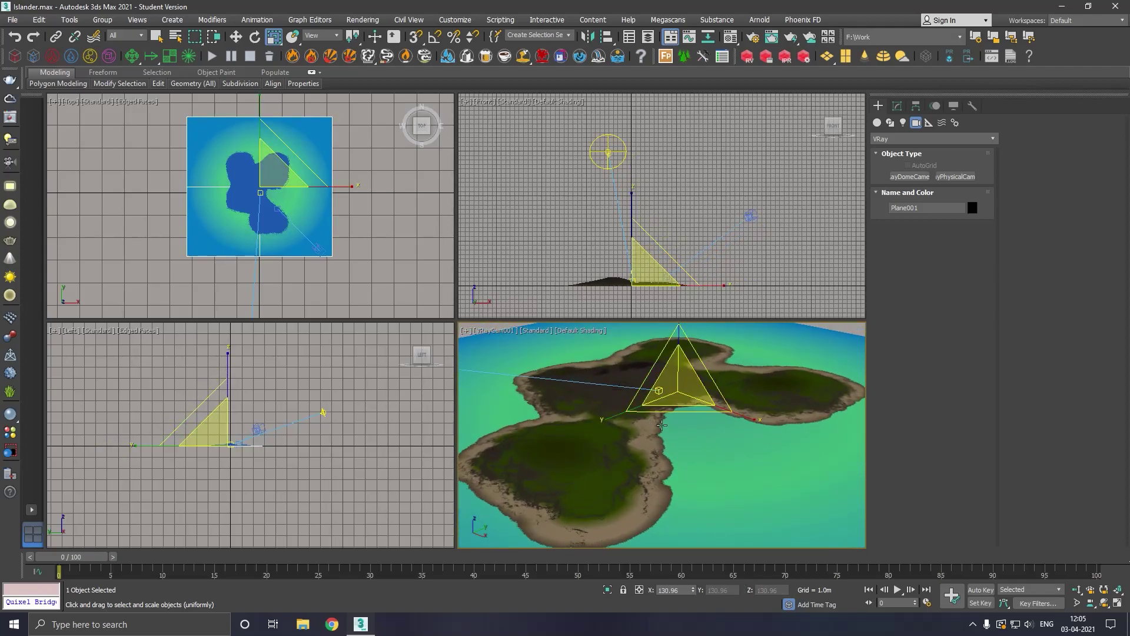
Step: Show safe frames in the camera view and dolly the camera closer to the island
click(467, 331)
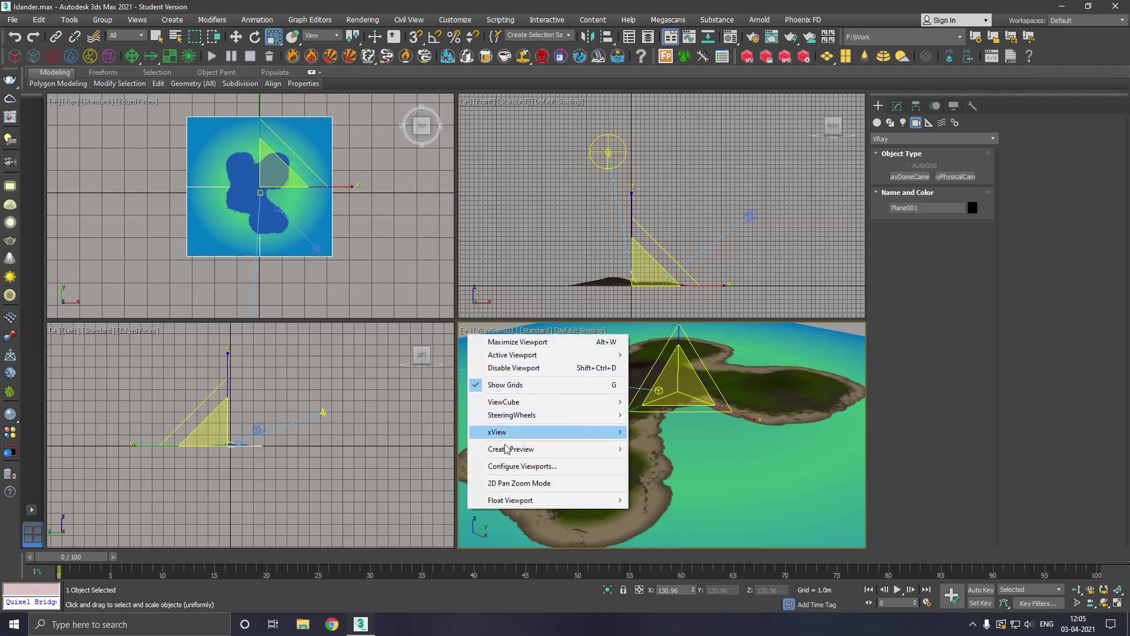
click(487, 330)
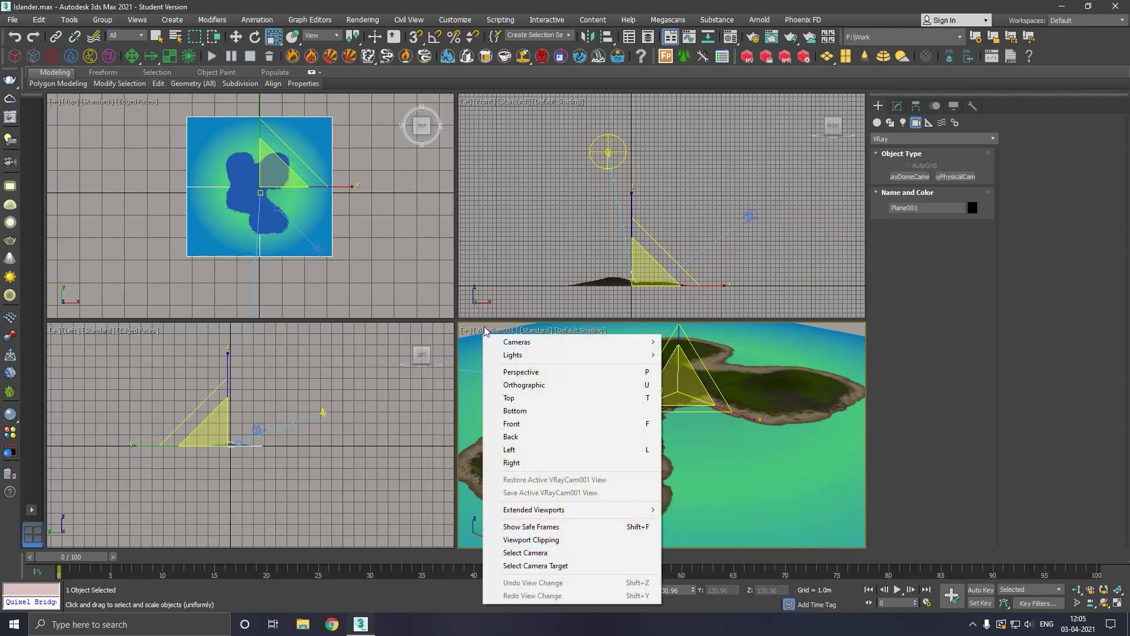
click(551, 527)
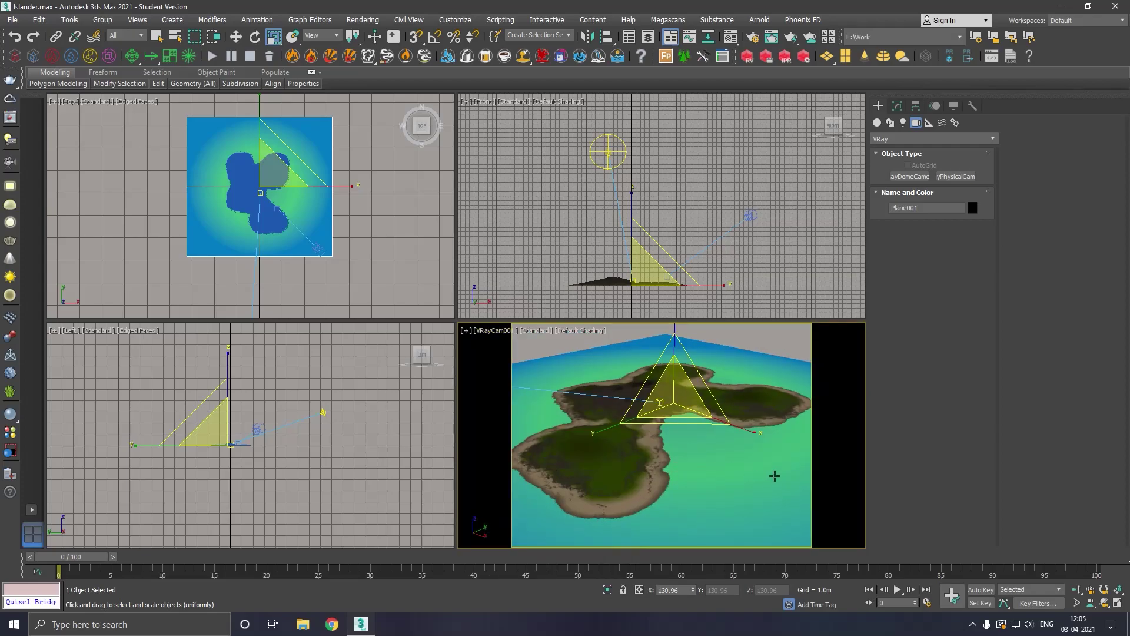
click(1076, 589)
drag(669, 444, 695, 435)
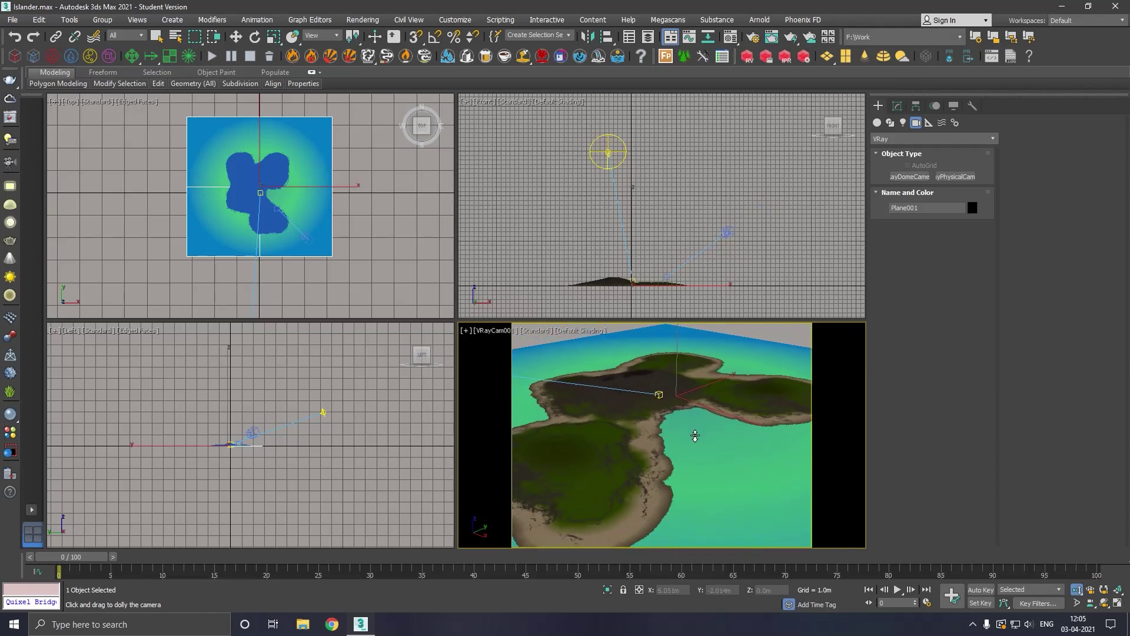
Step: Enlarge the water plane uniformly until it fills the camera frame, and dolly the camera back to fit the islands
click(272, 40)
drag(681, 396, 677, 348)
click(1076, 590)
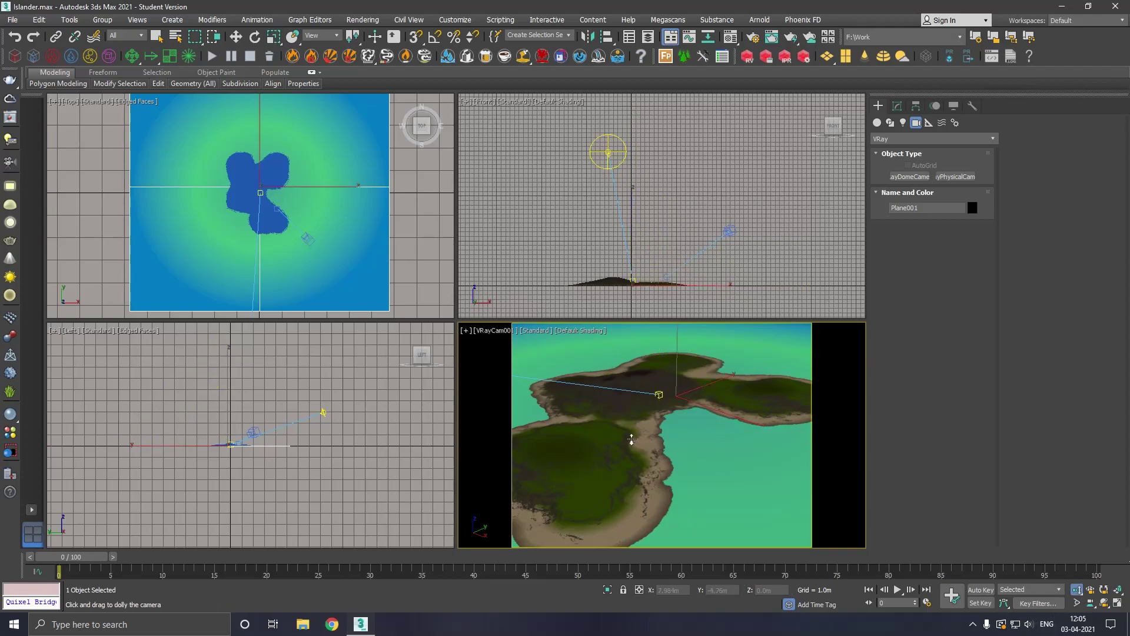
drag(622, 438, 665, 462)
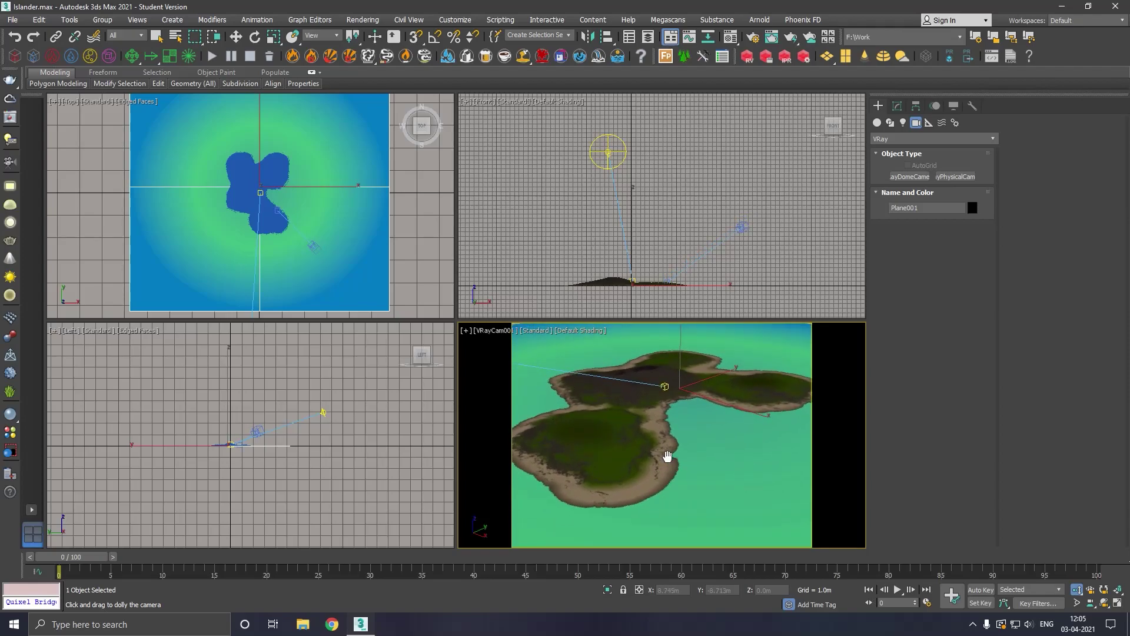
scroll(666, 462, down, 1)
middle_drag(668, 466, 673, 444)
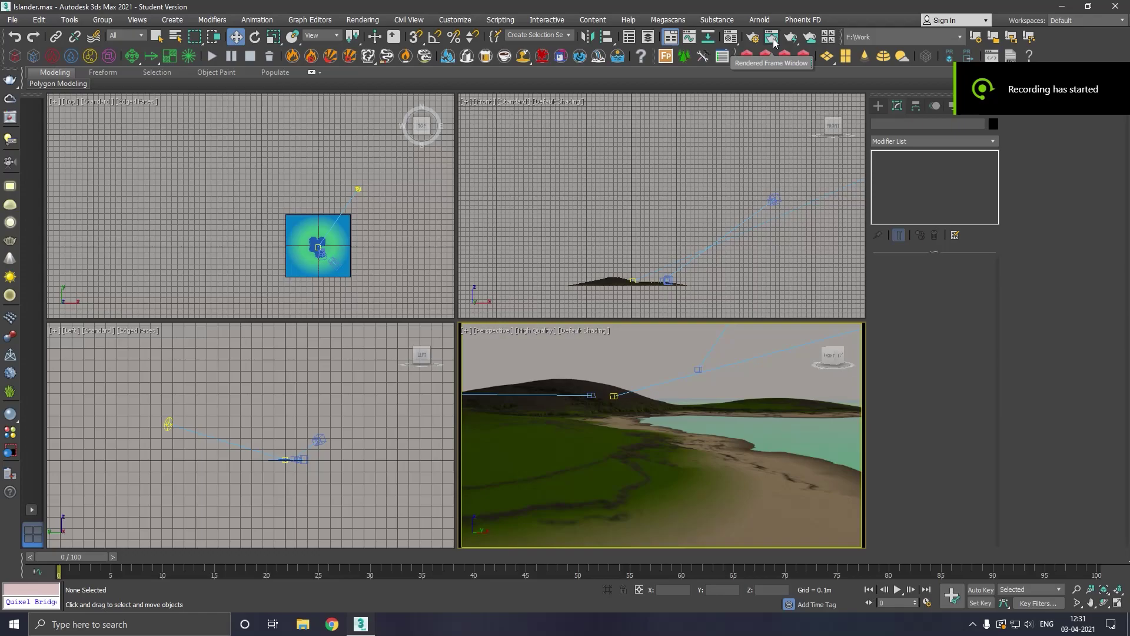
Step: Render the perspective view, and move and resize the V-Ray Frame Buffer to a narrower, taller window
click(803, 55)
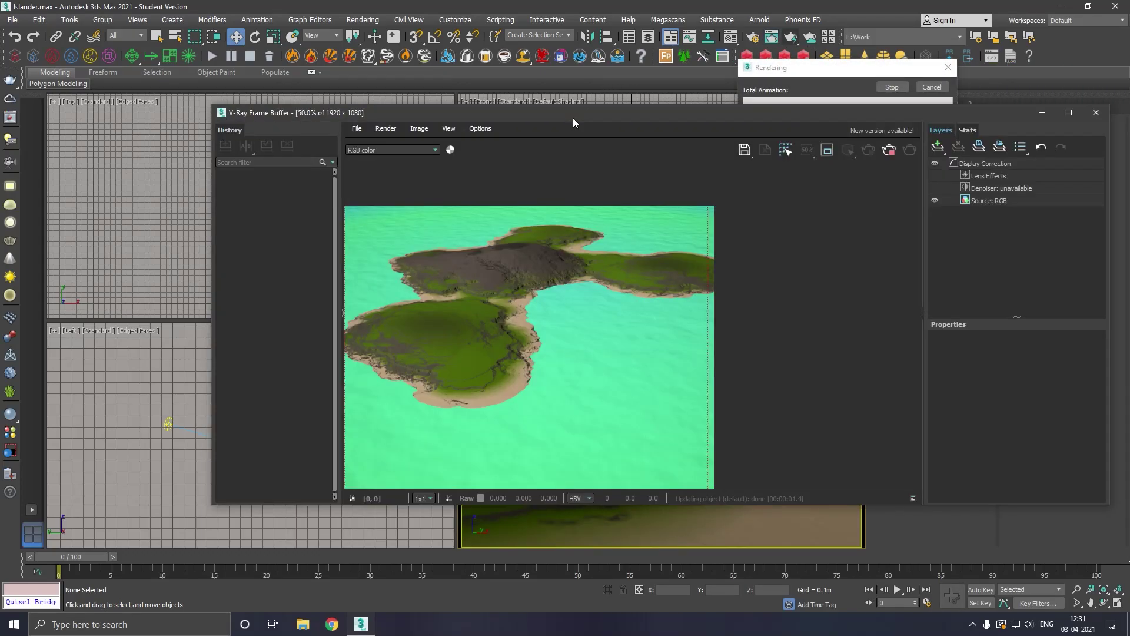
drag(573, 118, 432, 118)
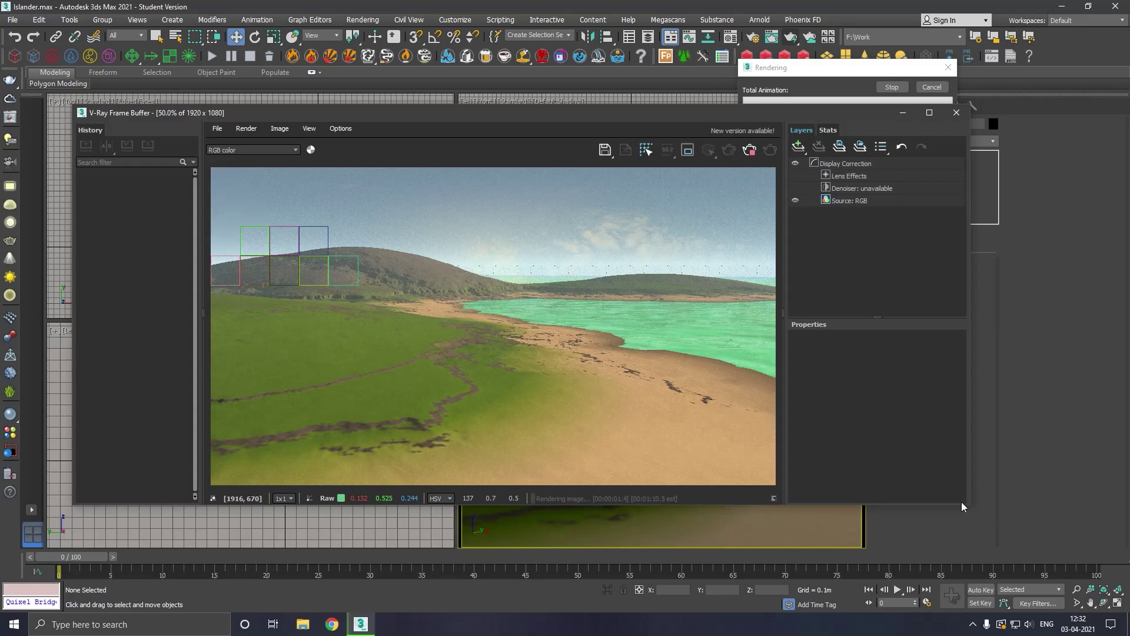
drag(967, 505, 892, 569)
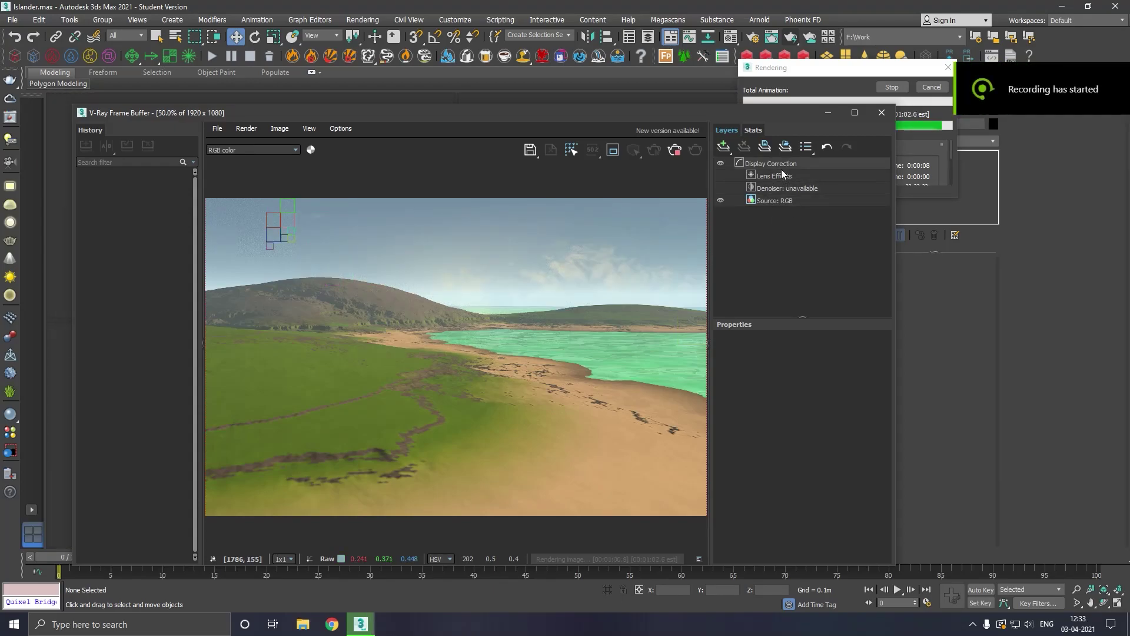
Step: Set the finished render's display correction to Gamma 2.2 and switch it to OCIO
click(781, 167)
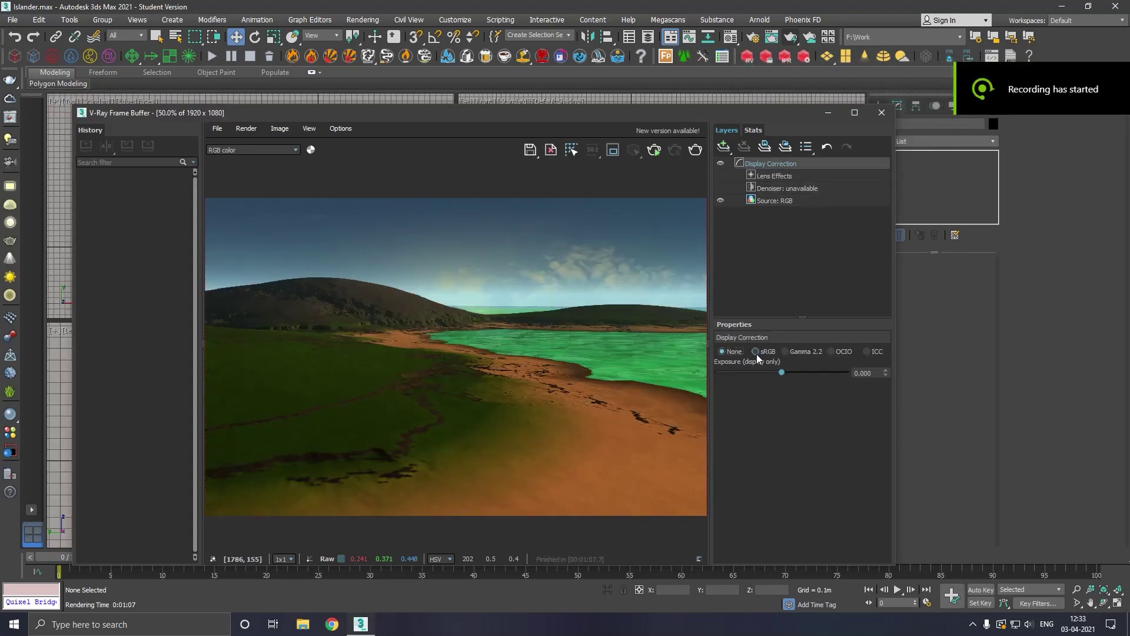
click(800, 352)
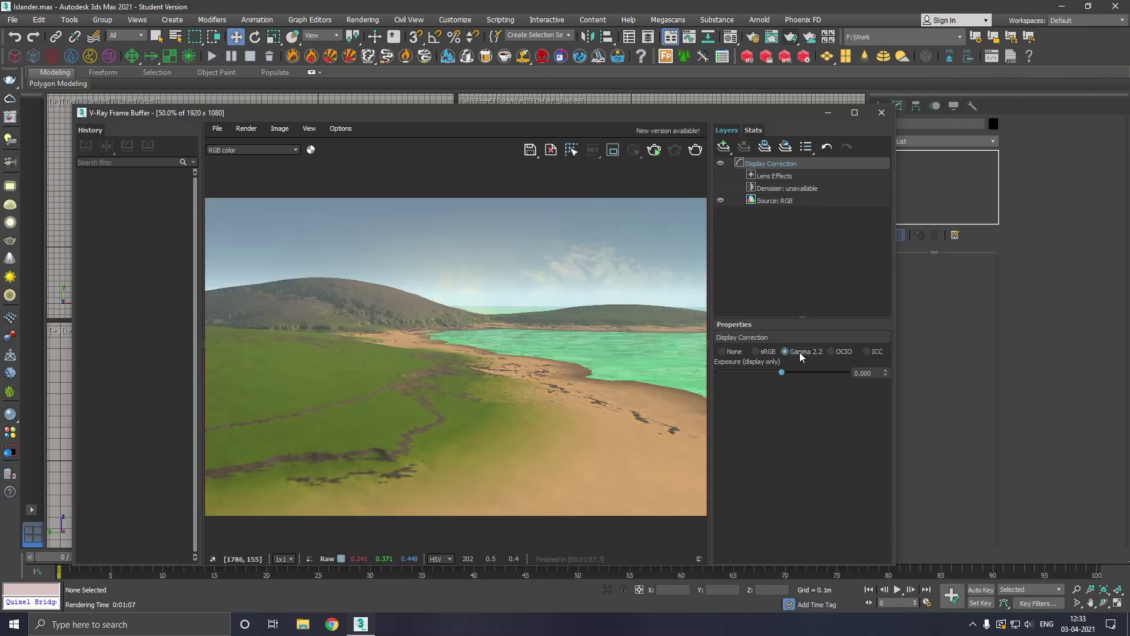
click(831, 351)
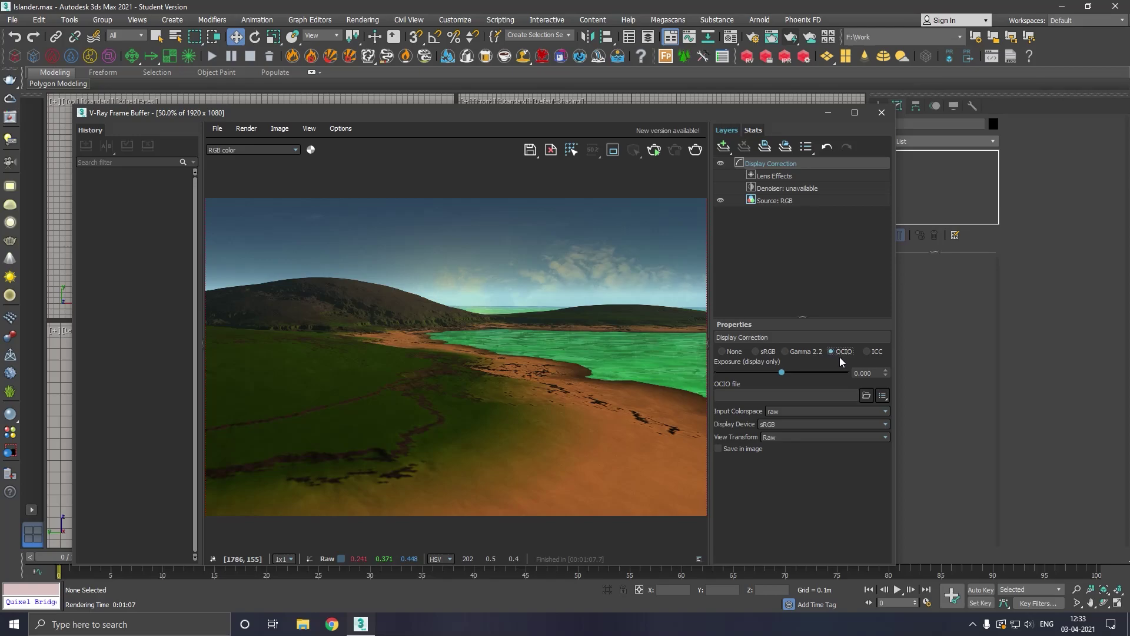
Step: Compare the ICC and None display corrections, set the correction to sRGB, and lower the display exposure to about -0.6
click(865, 356)
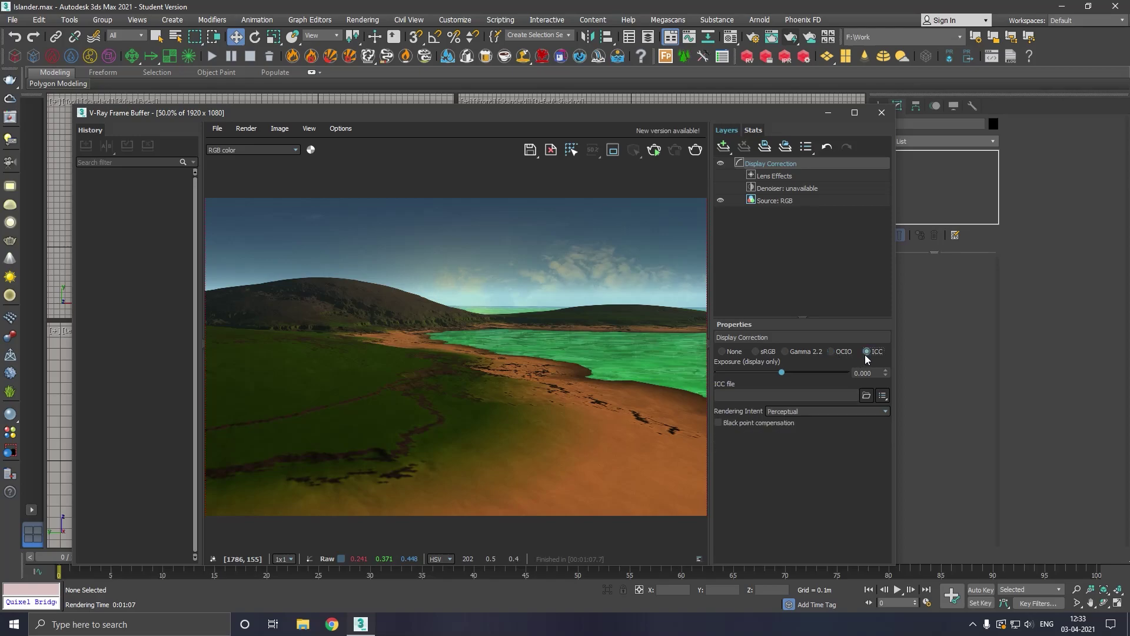
click(766, 350)
click(730, 352)
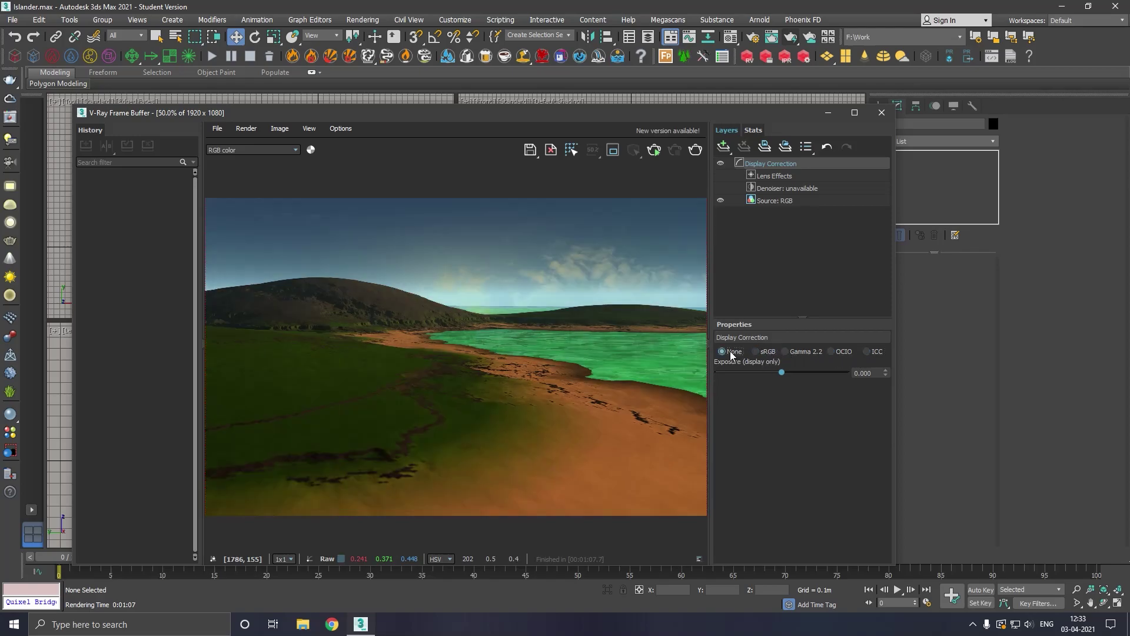
click(756, 352)
drag(782, 373, 774, 373)
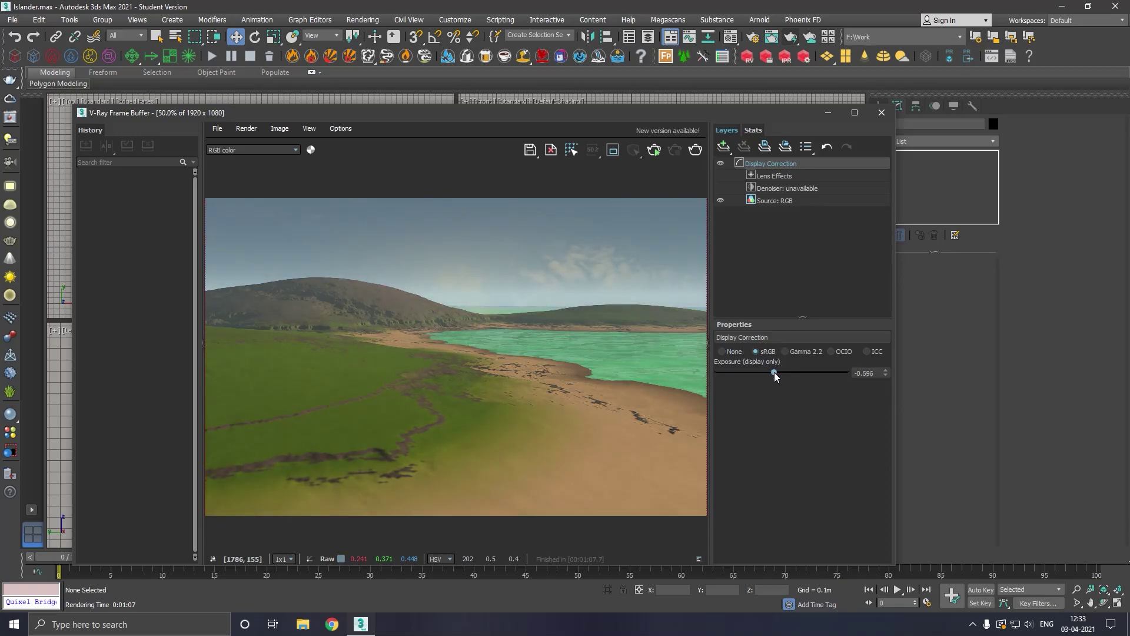
Step: Try the bloom/glare lens effect with a size of about 5.3 and intensities of 10 and about 0.67, and disable it
click(751, 177)
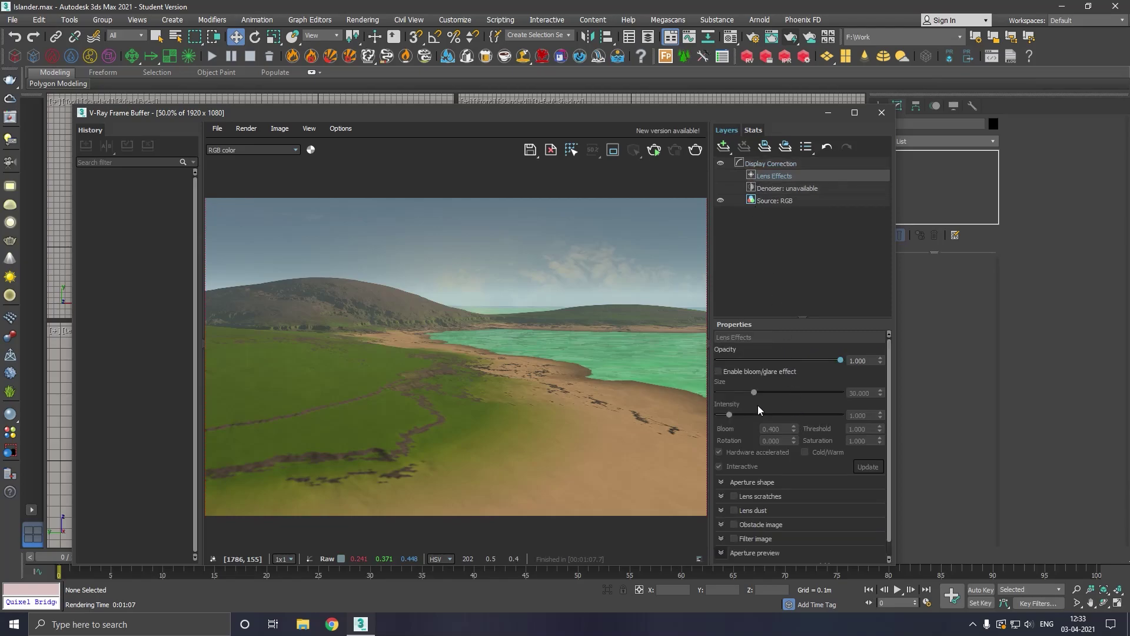
click(725, 372)
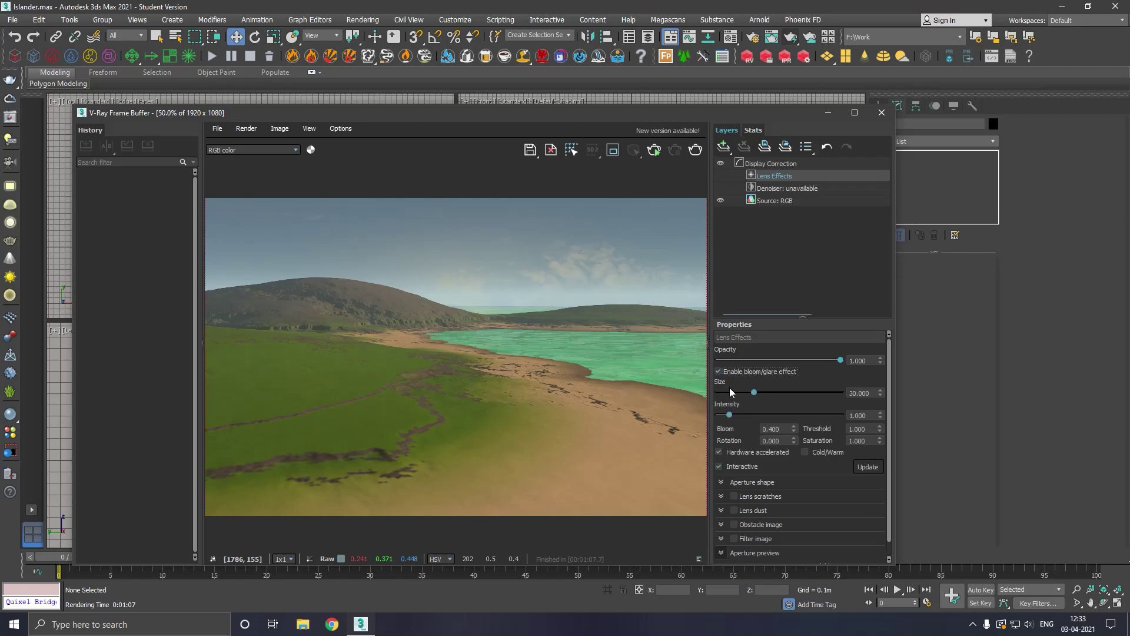
drag(733, 414, 843, 416)
drag(757, 392, 725, 394)
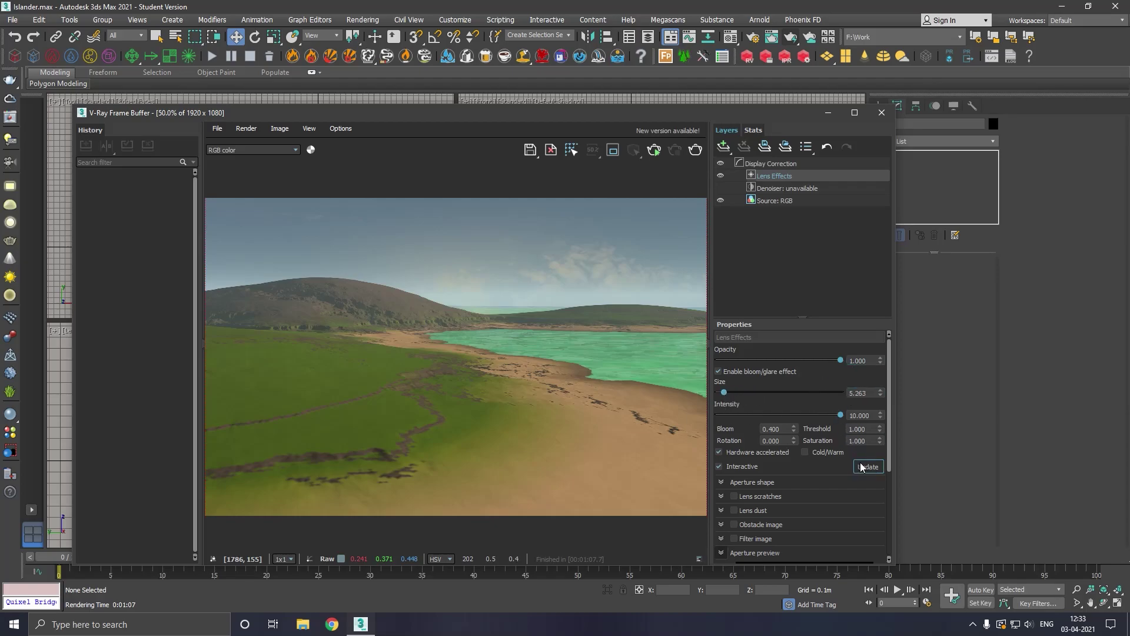
drag(757, 415, 726, 415)
click(718, 372)
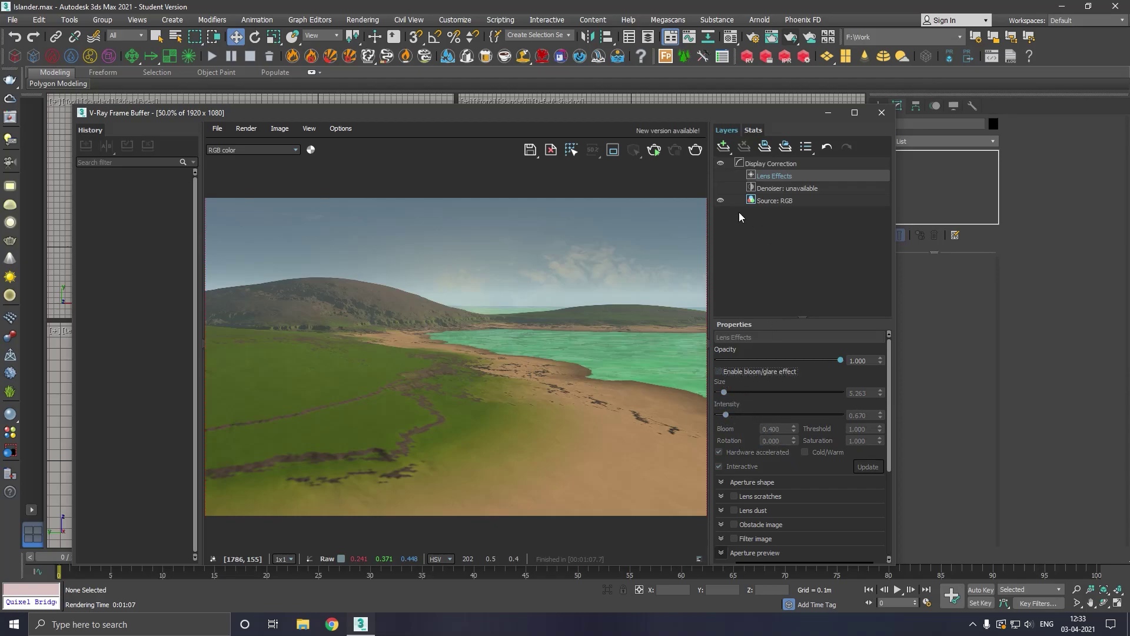
Step: Add a Filmic tonemap layer above the lens effects, keeping its Overwrite blend mode
click(724, 146)
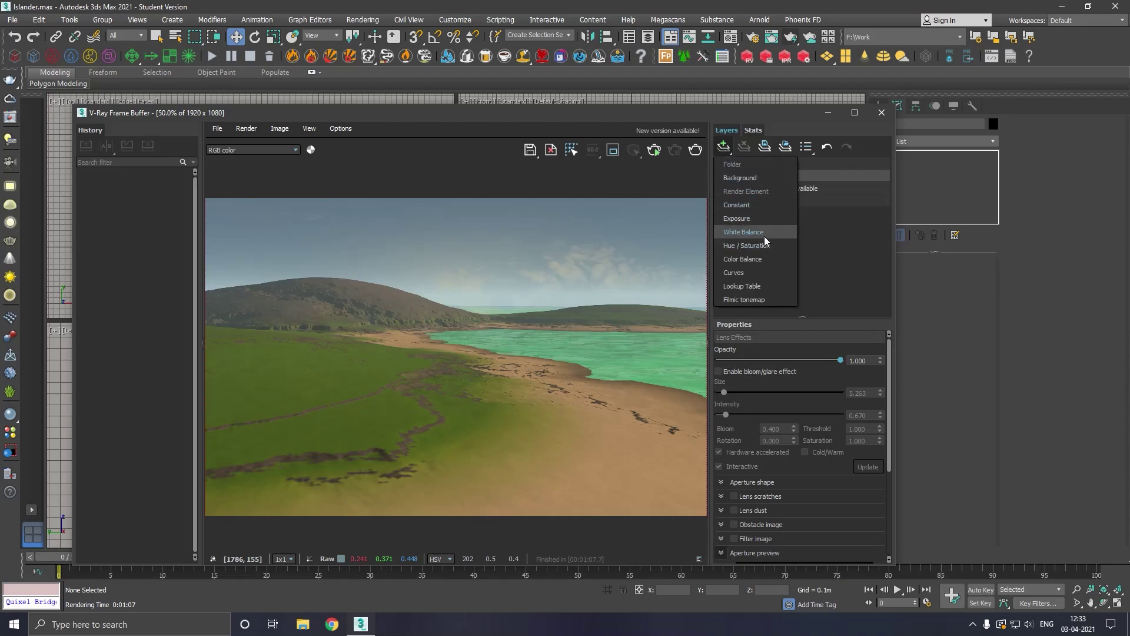
click(751, 300)
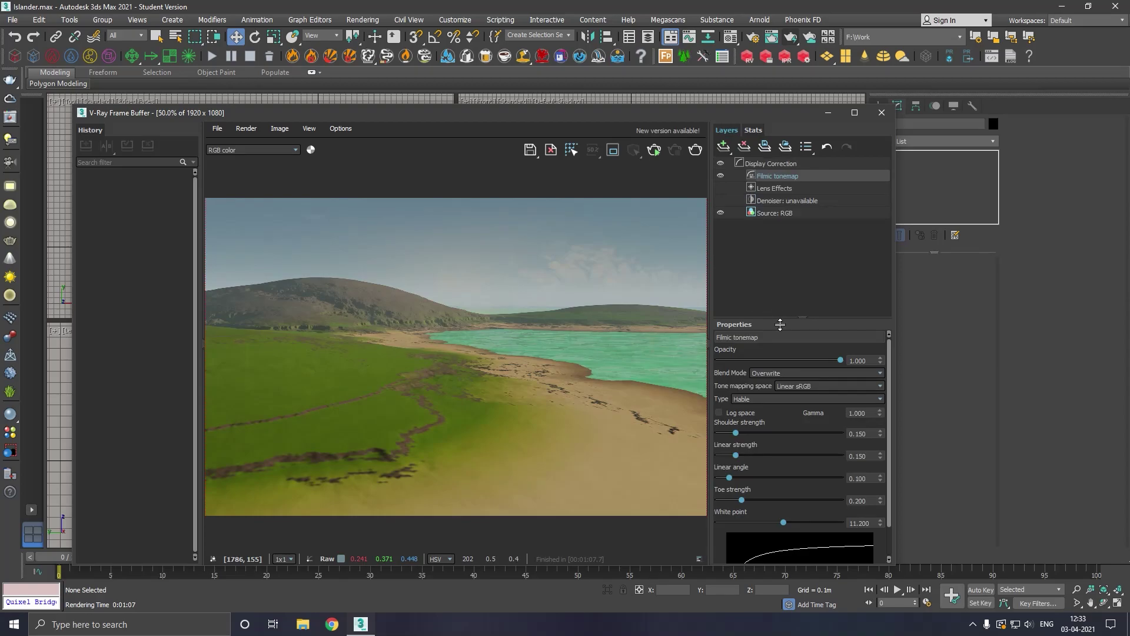
click(763, 374)
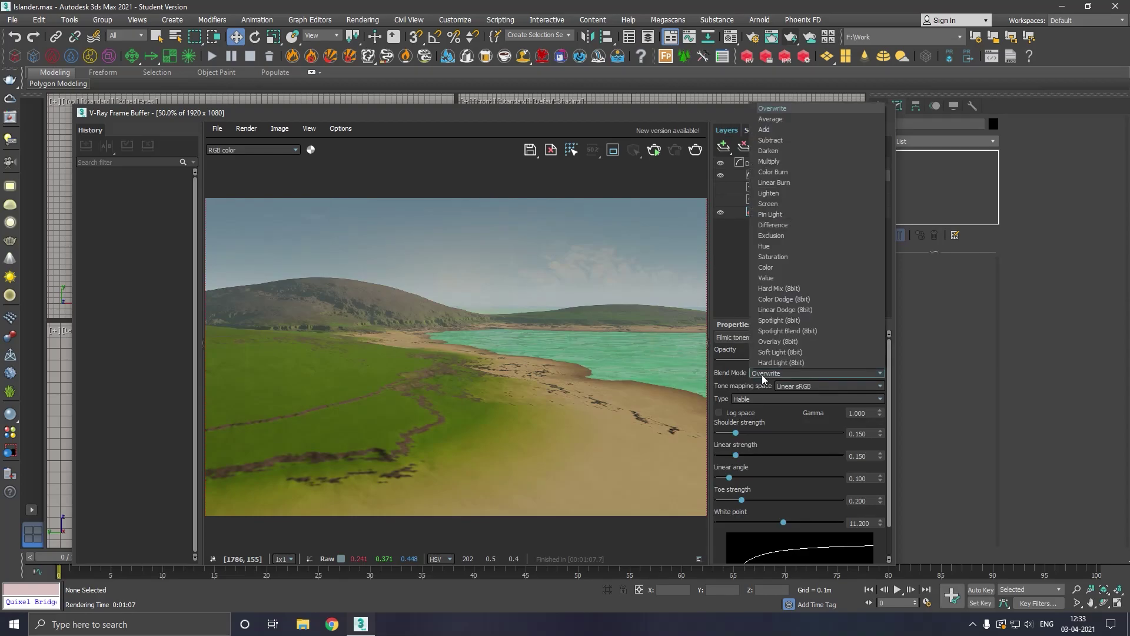
click(729, 307)
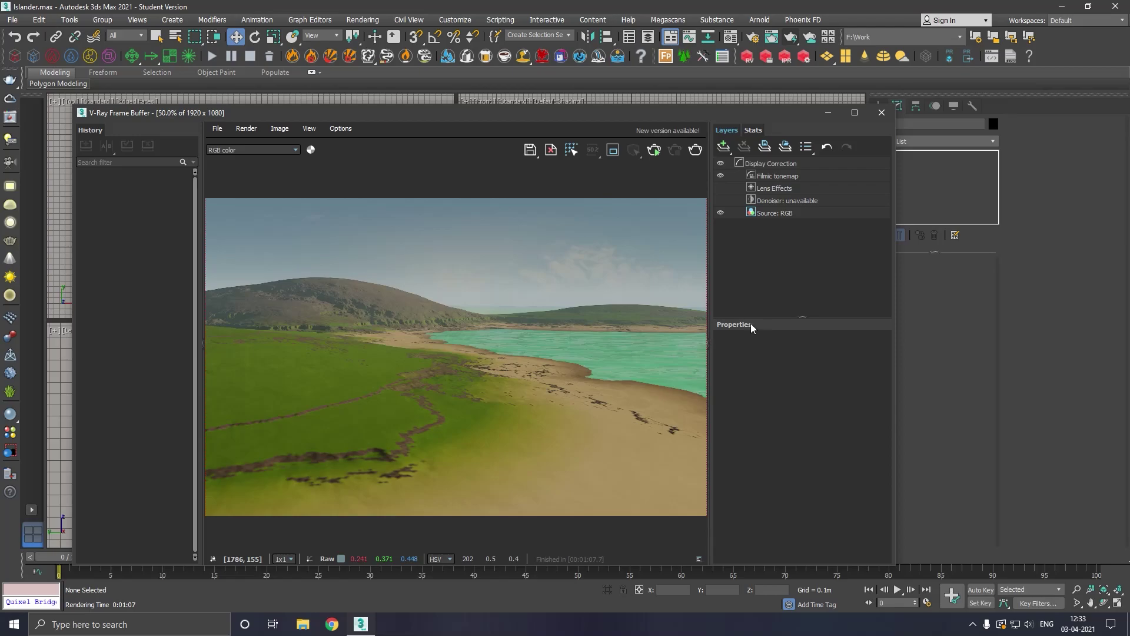
click(779, 179)
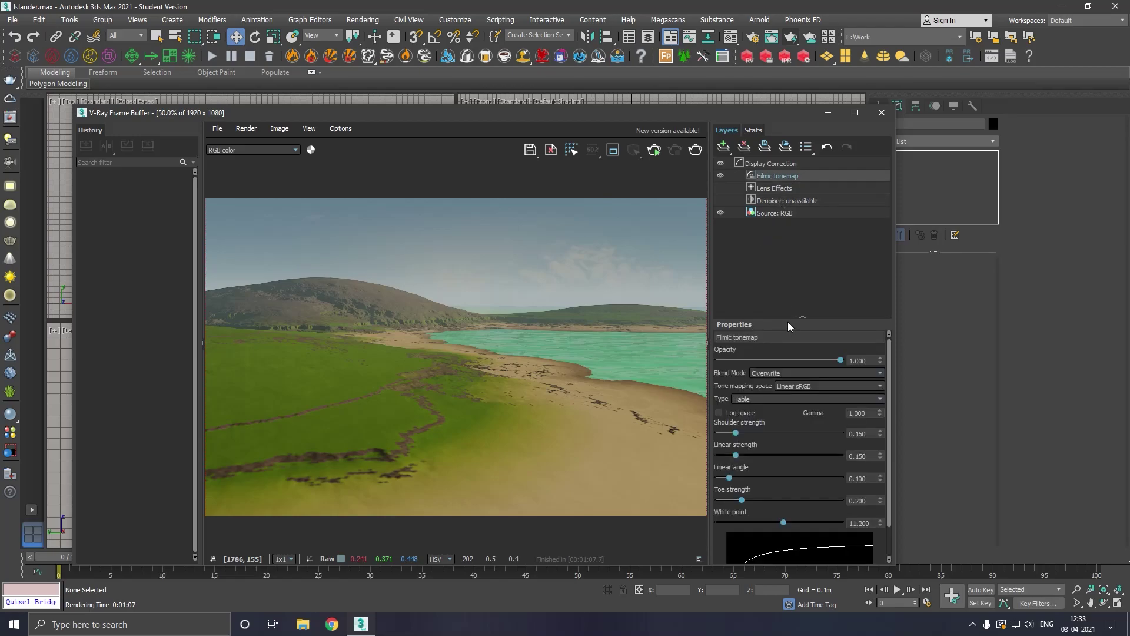
Step: Try the Linear tonemap type, comparing the image with log space enabled and disabled
click(783, 399)
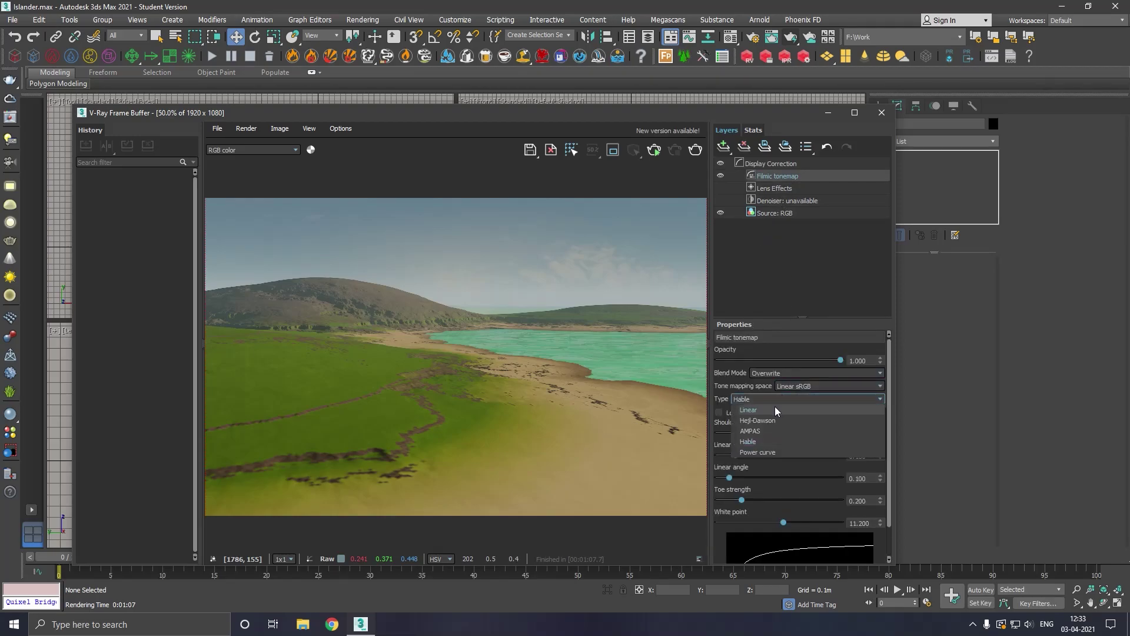
click(774, 411)
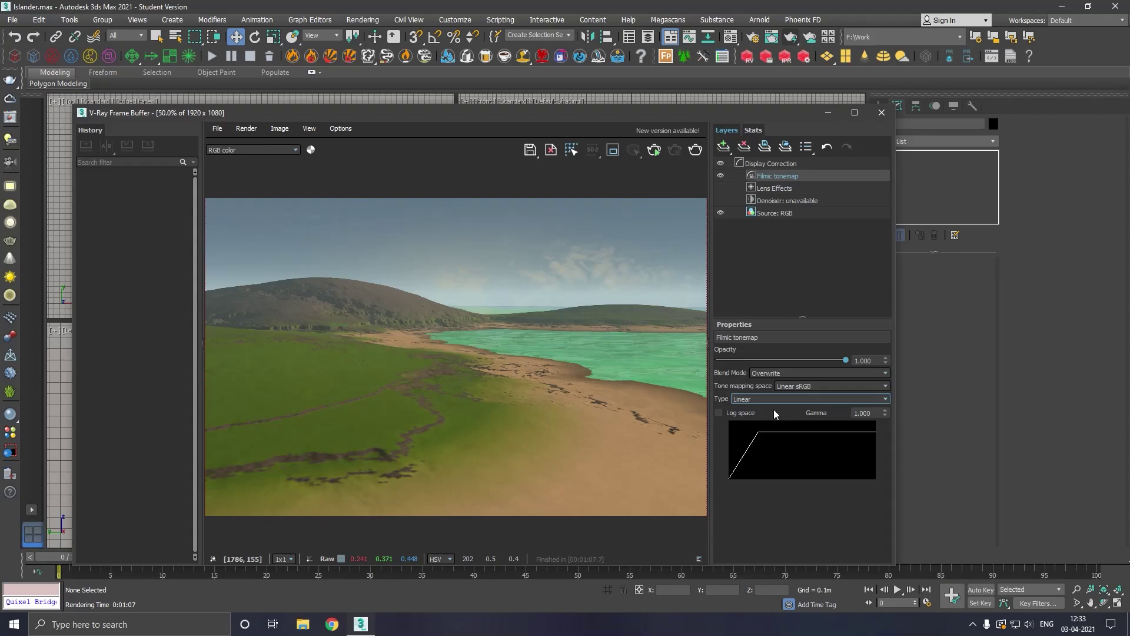
click(748, 411)
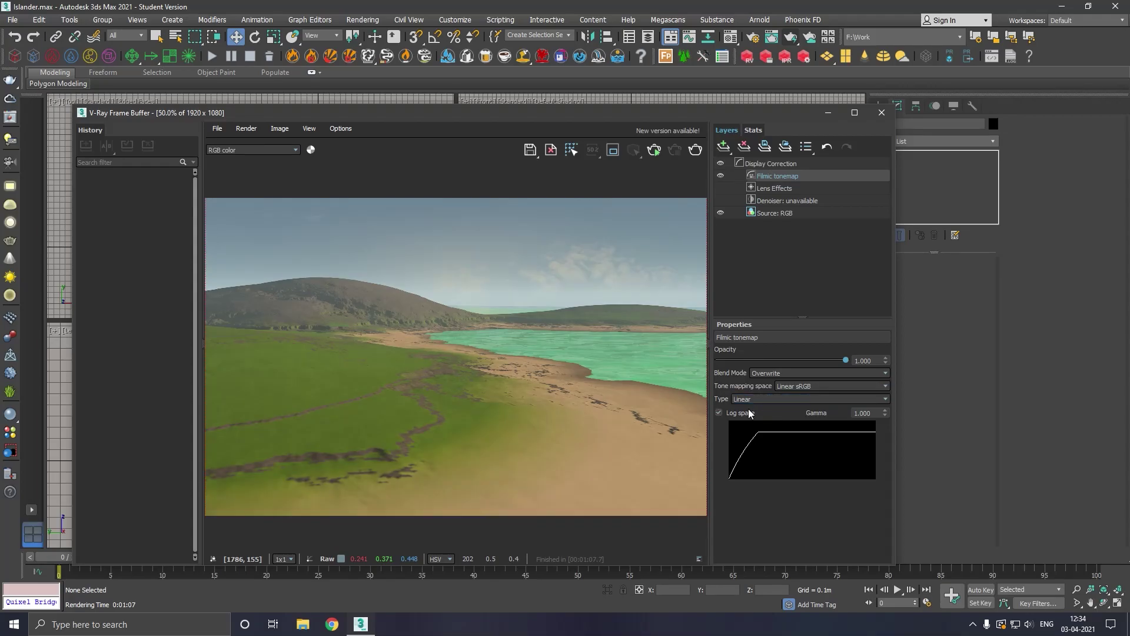
click(748, 410)
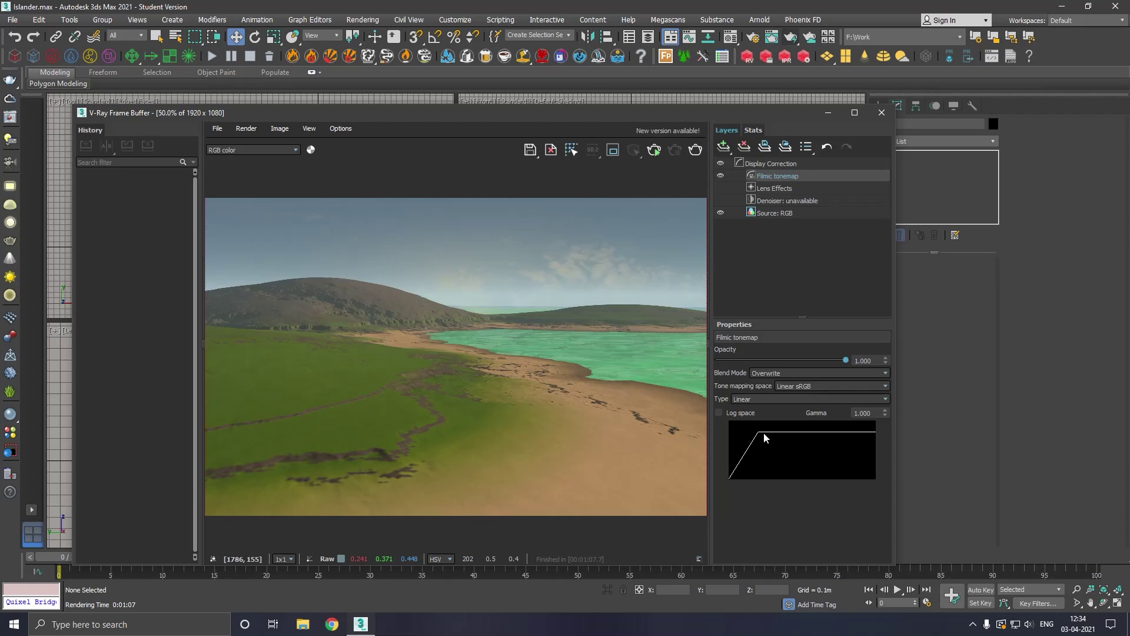
click(733, 412)
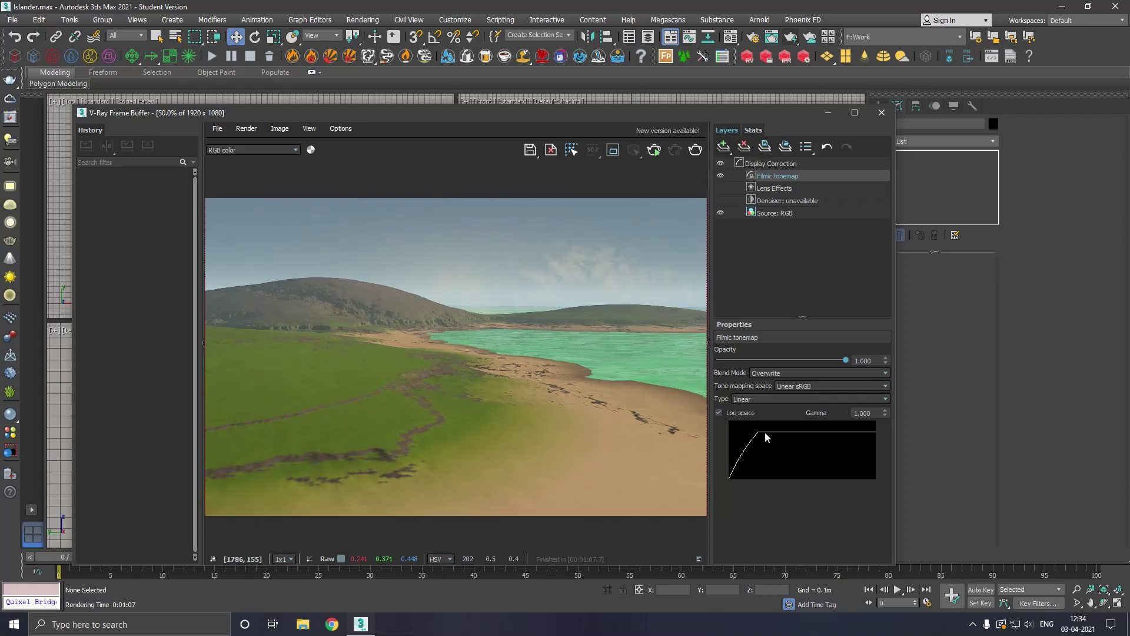
click(726, 411)
Step: Switch the tonemap type to Hejl-Dawson, set its shadows to about 0.995, and lower the gamma to about 0.965
click(737, 400)
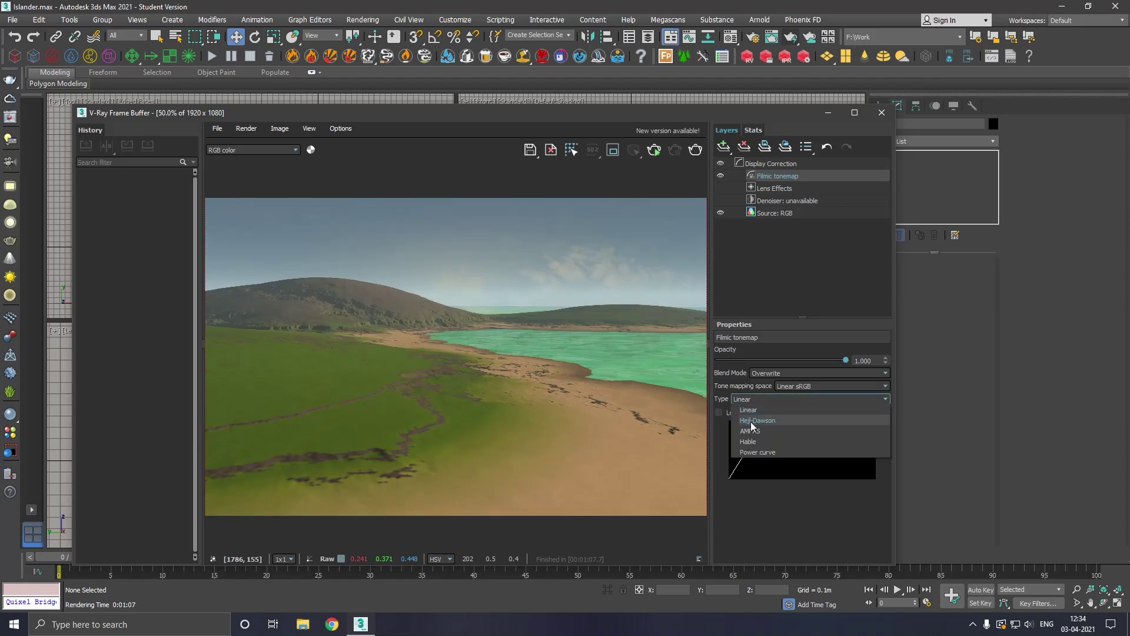
click(750, 420)
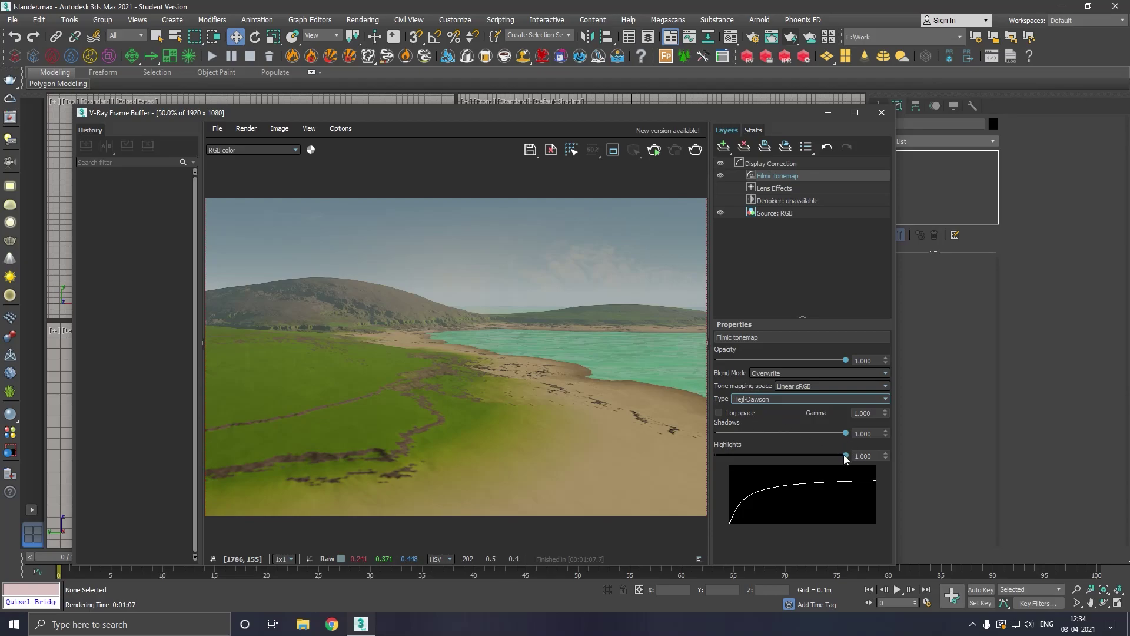
drag(845, 455, 867, 434)
drag(887, 415, 887, 425)
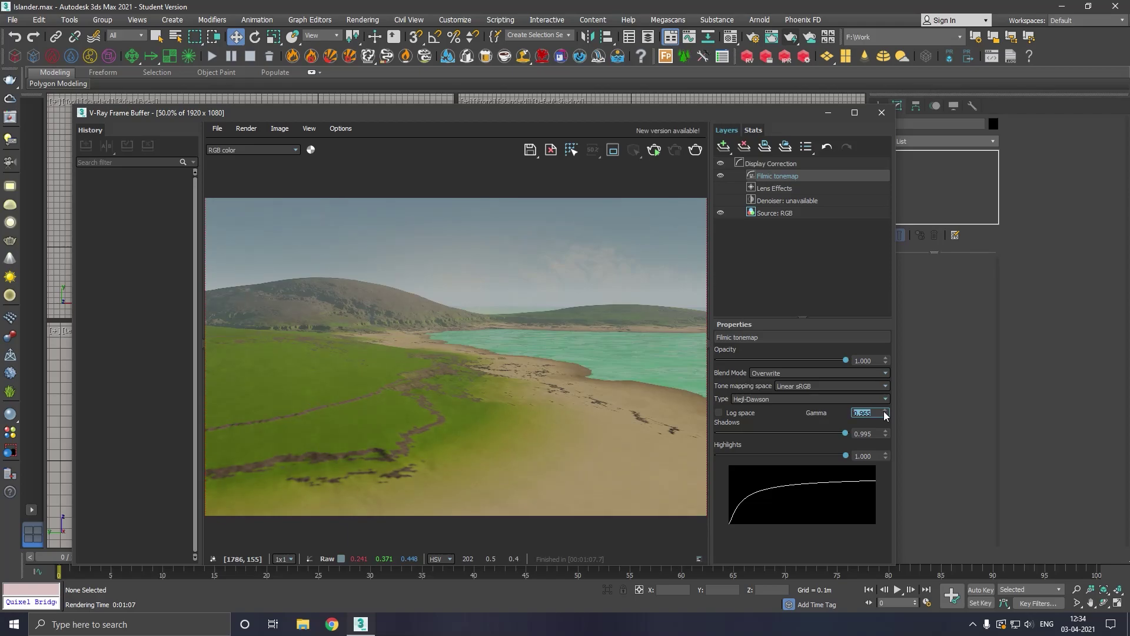
Step: Try the AMPAS tonemap type, and change the layer to Power curve
click(740, 399)
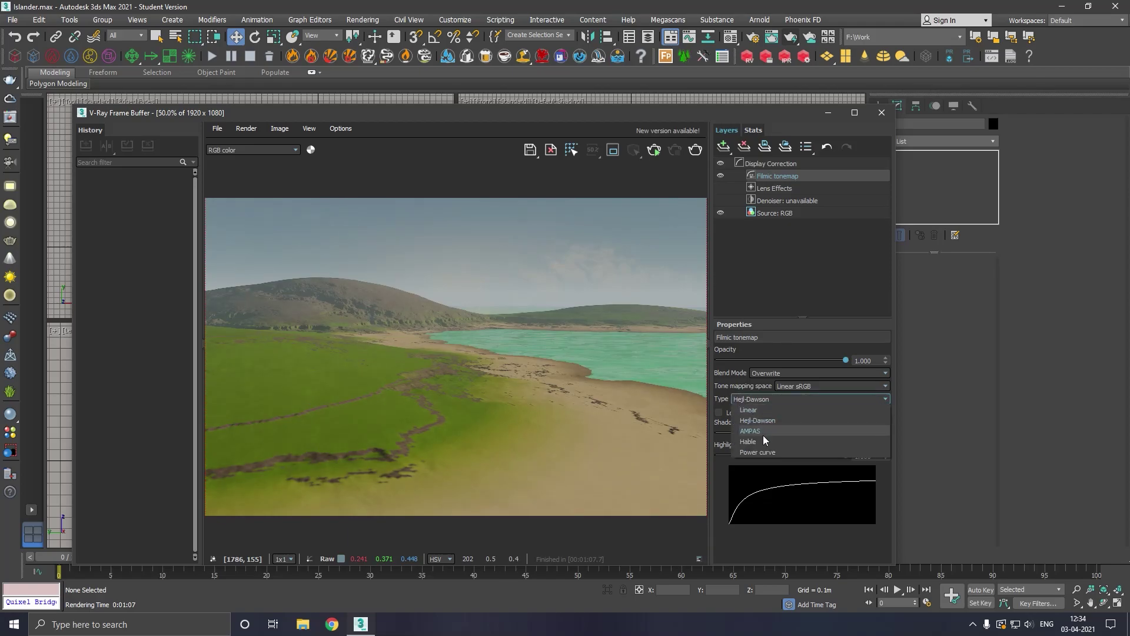
click(763, 435)
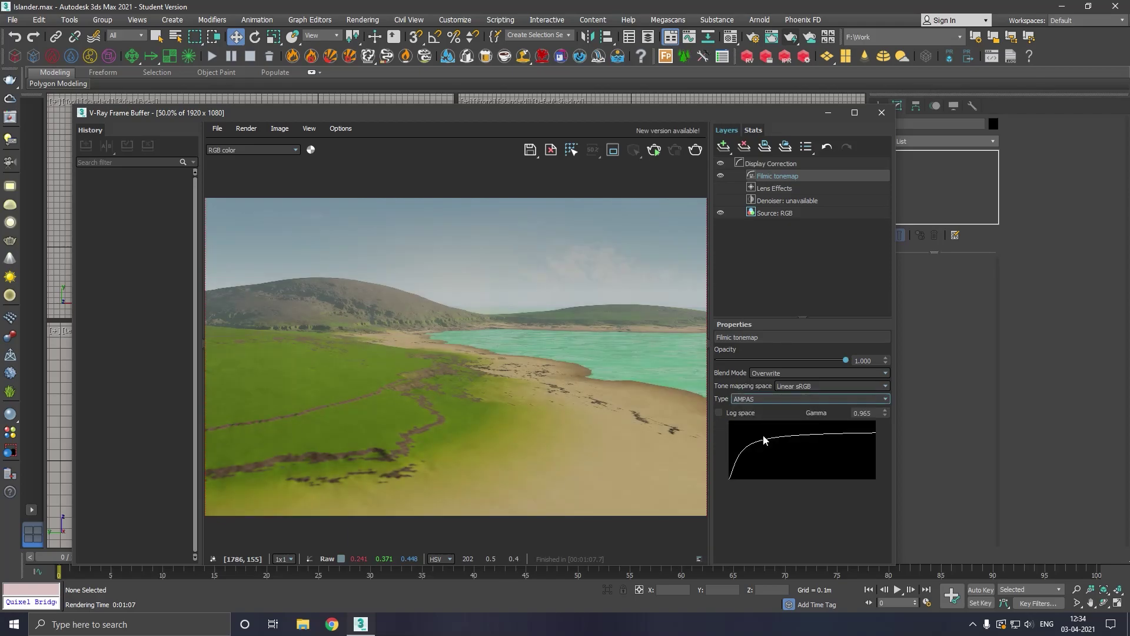
click(765, 401)
click(764, 451)
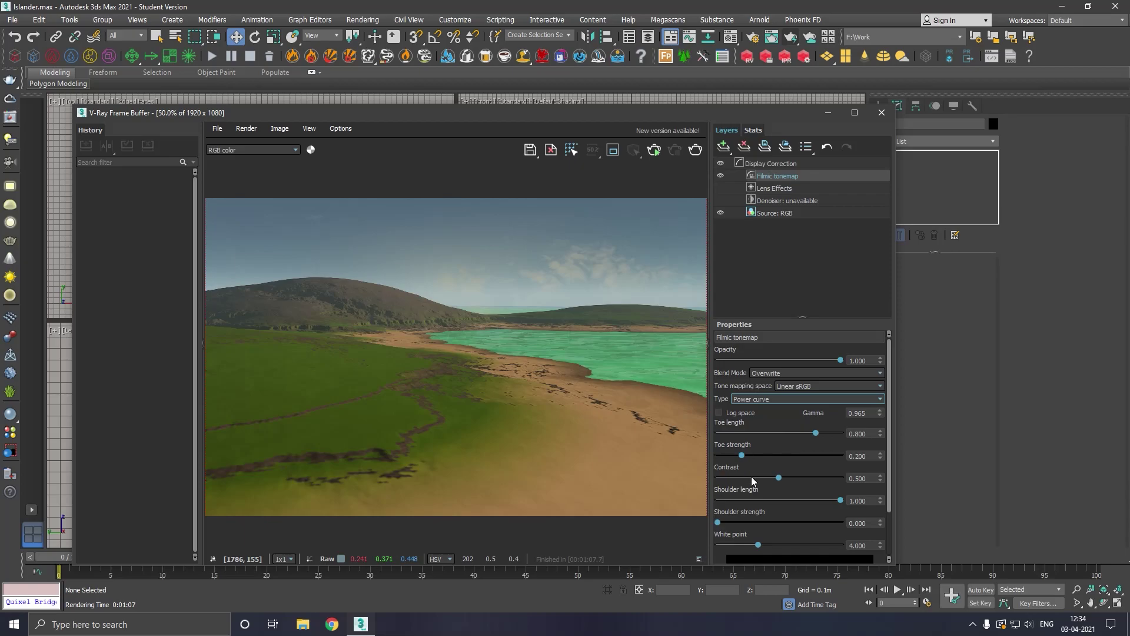
Step: Set the power curve's toe length to about 0.66, toe strength to about 0.14 and white point to about 3.2, and fine-tune its contrast
mouse_move(783, 478)
mouse_down()
mouse_move(754, 477)
mouse_move(778, 475)
mouse_up()
mouse_move(757, 544)
mouse_down()
mouse_move(779, 543)
mouse_move(730, 544)
mouse_move(762, 542)
mouse_move(747, 543)
mouse_up()
mouse_move(816, 433)
mouse_down()
mouse_move(754, 433)
mouse_move(848, 433)
mouse_move(798, 433)
mouse_up()
drag(739, 454, 793, 475)
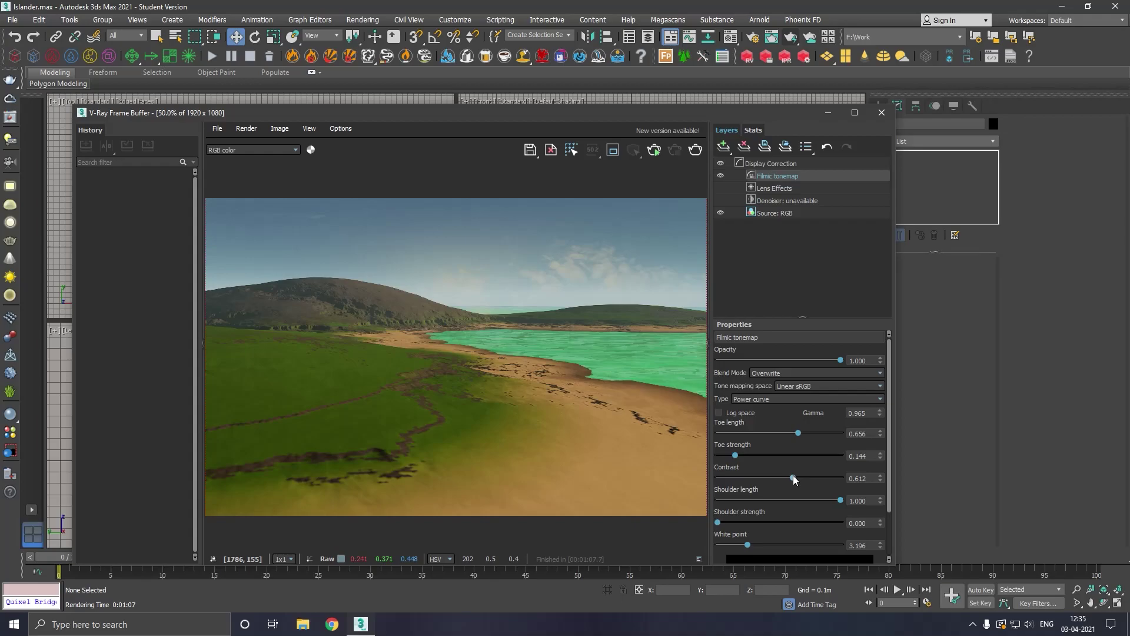
drag(793, 475, 781, 473)
Step: Try the LightMix and Composite modes on the Source layer, return it to RGB, and view the Denoiser layer's properties
click(772, 210)
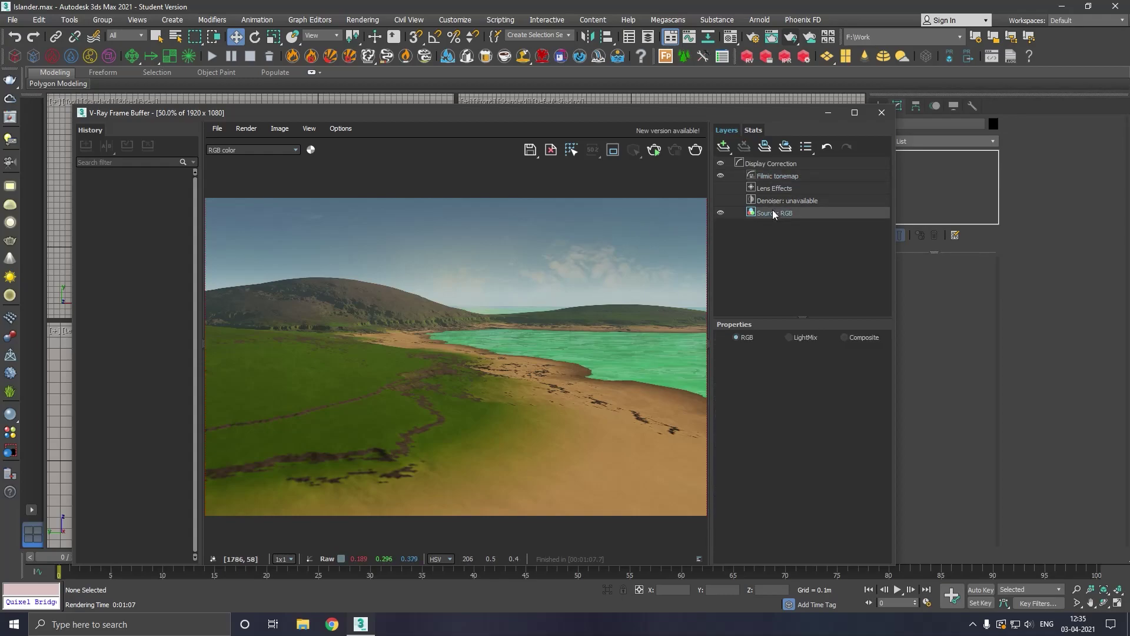
click(788, 337)
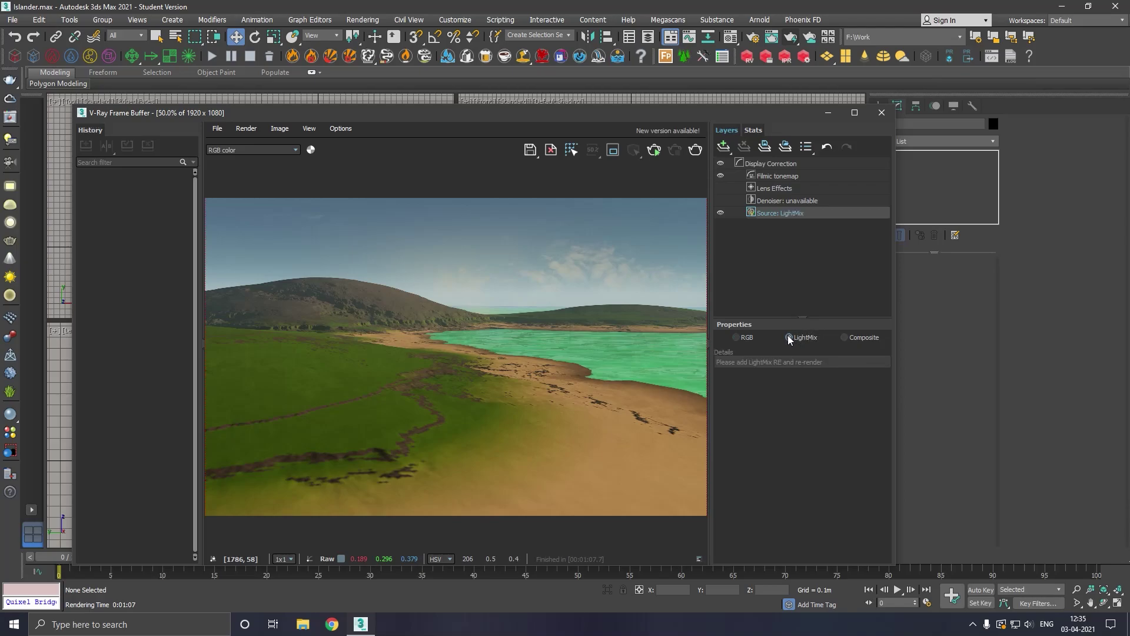
click(845, 336)
click(739, 337)
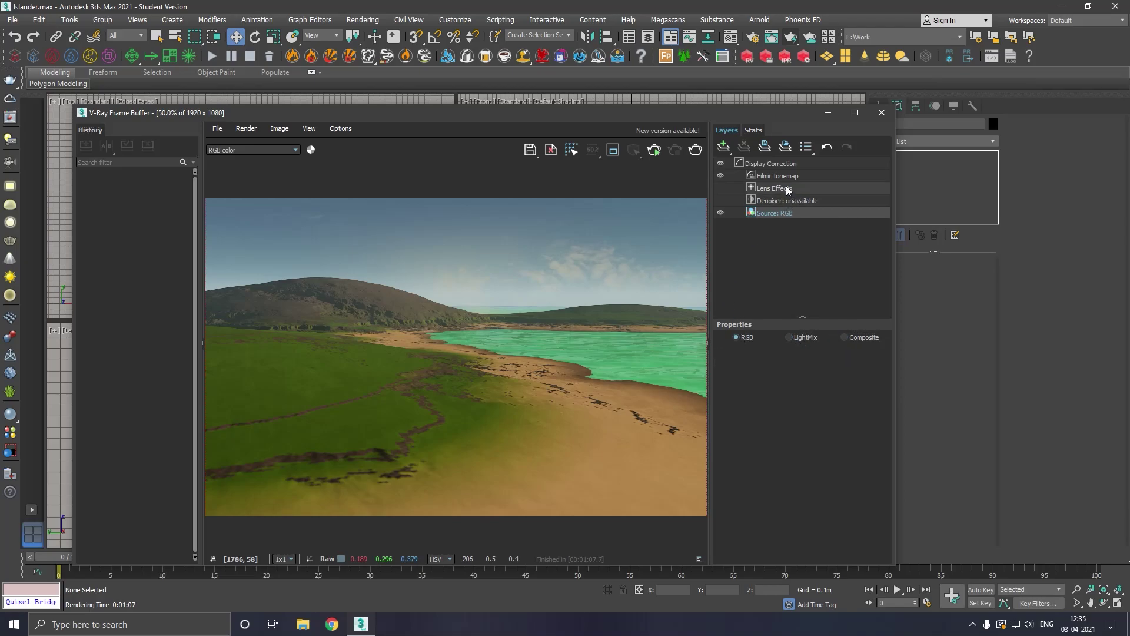
click(772, 198)
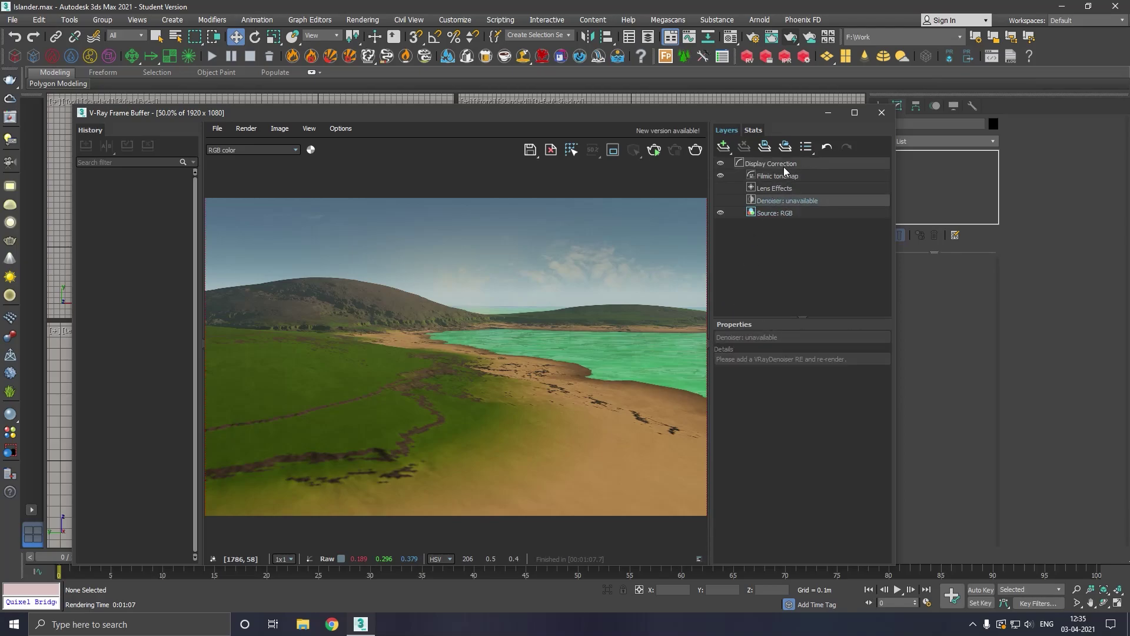
Step: Add a Color Balance layer, look through its blend modes, and delete the layer
click(725, 146)
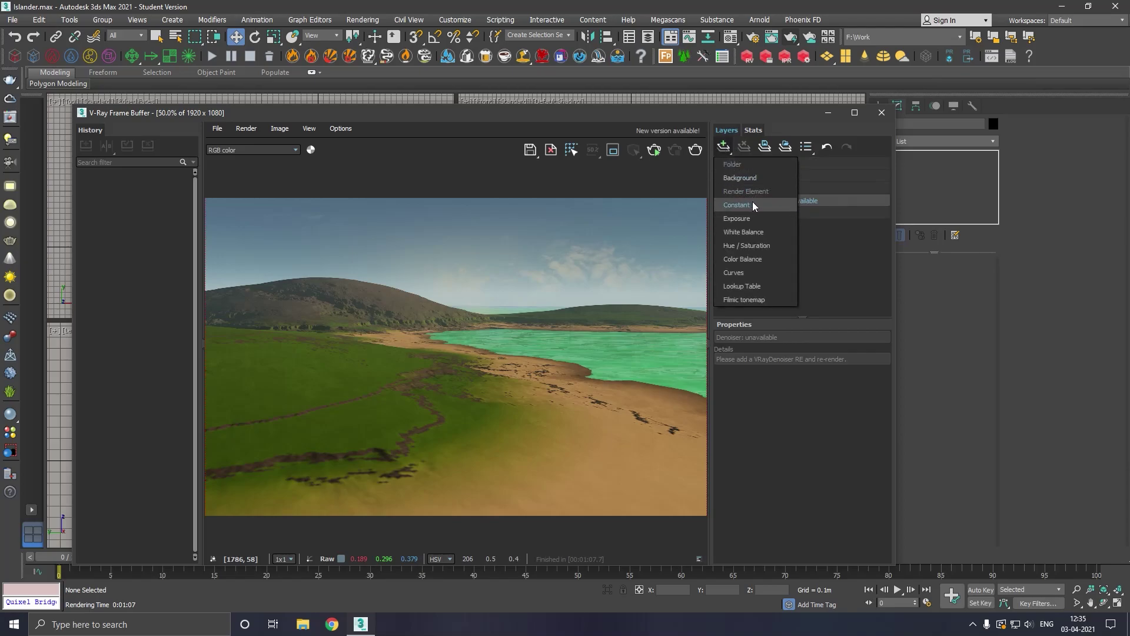
click(764, 257)
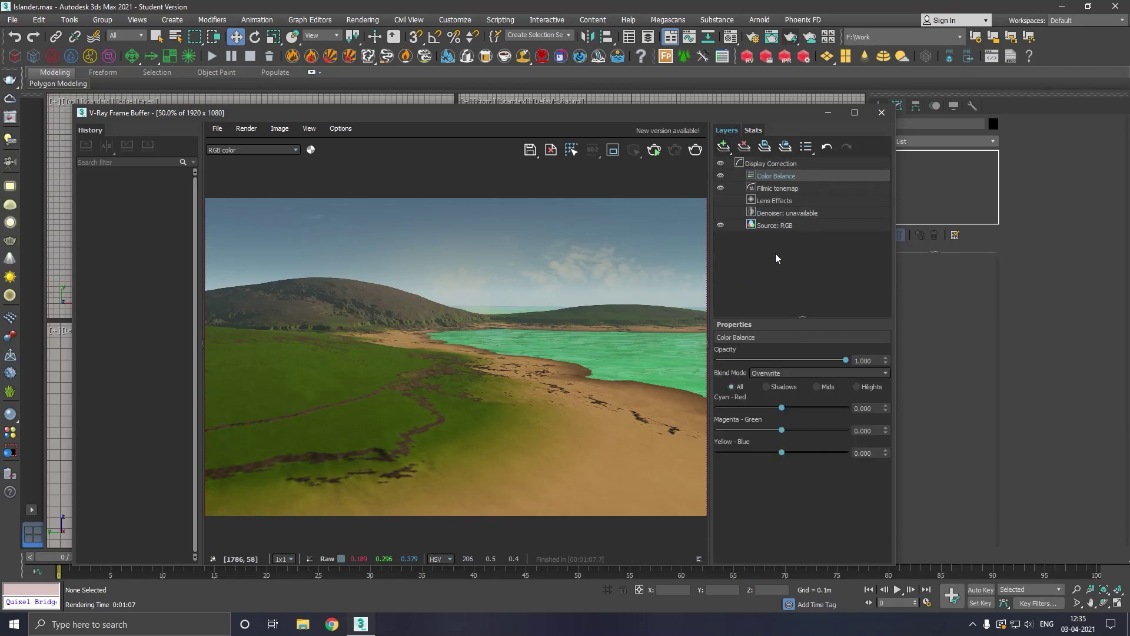
click(780, 374)
click(779, 376)
right_click(790, 176)
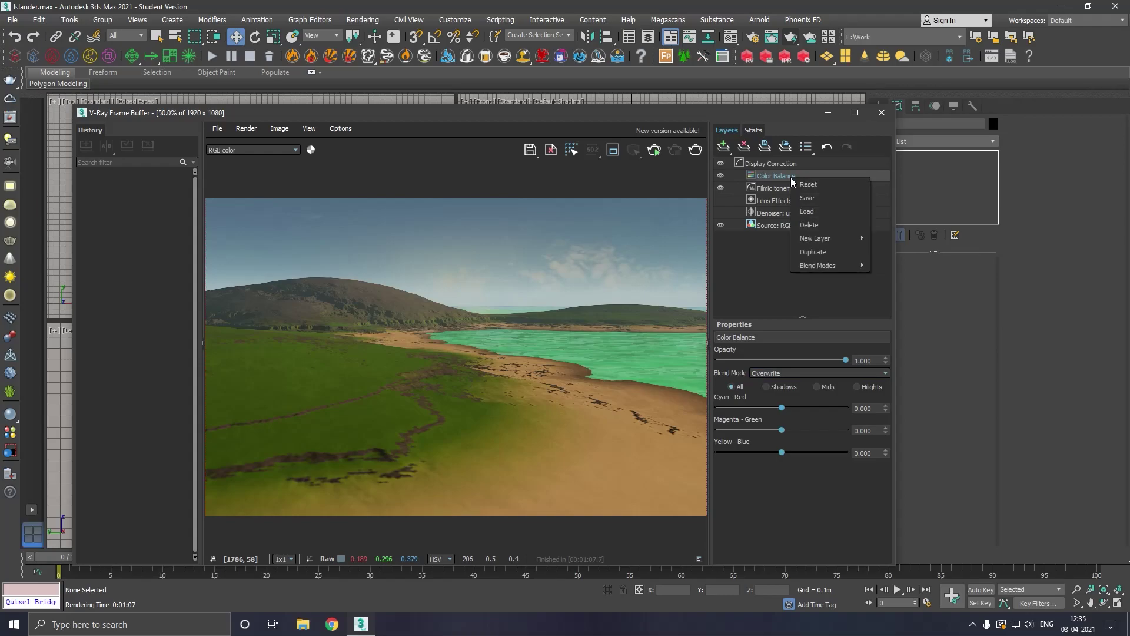
click(824, 228)
Step: Add a Hue / Saturation layer with saturation 1.000, keeping its Overwrite blend mode
click(726, 148)
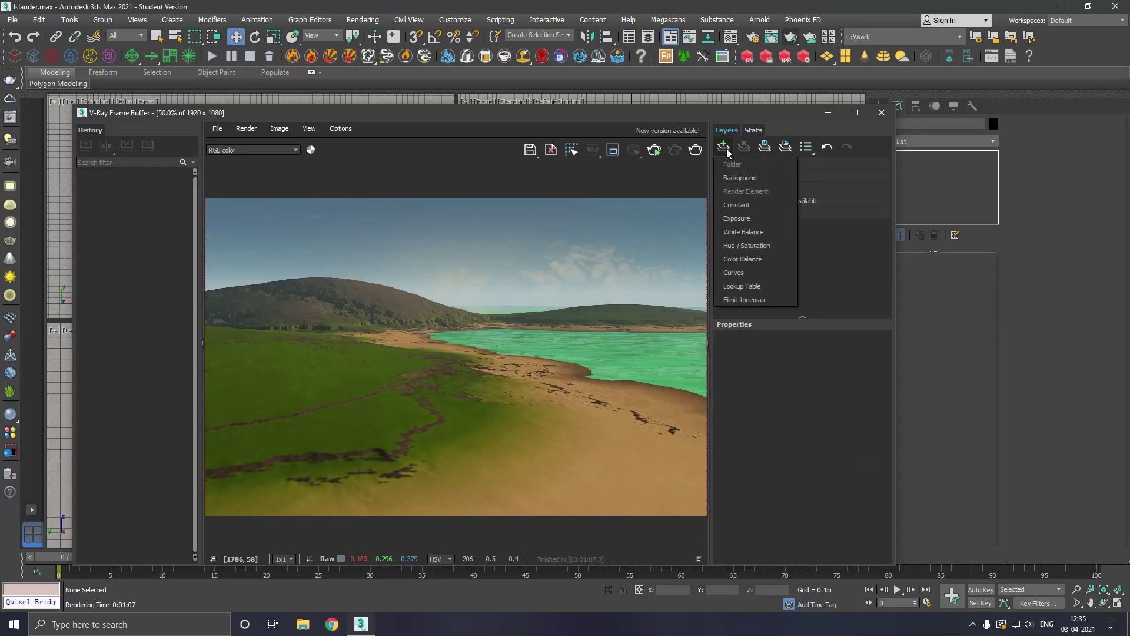
click(745, 247)
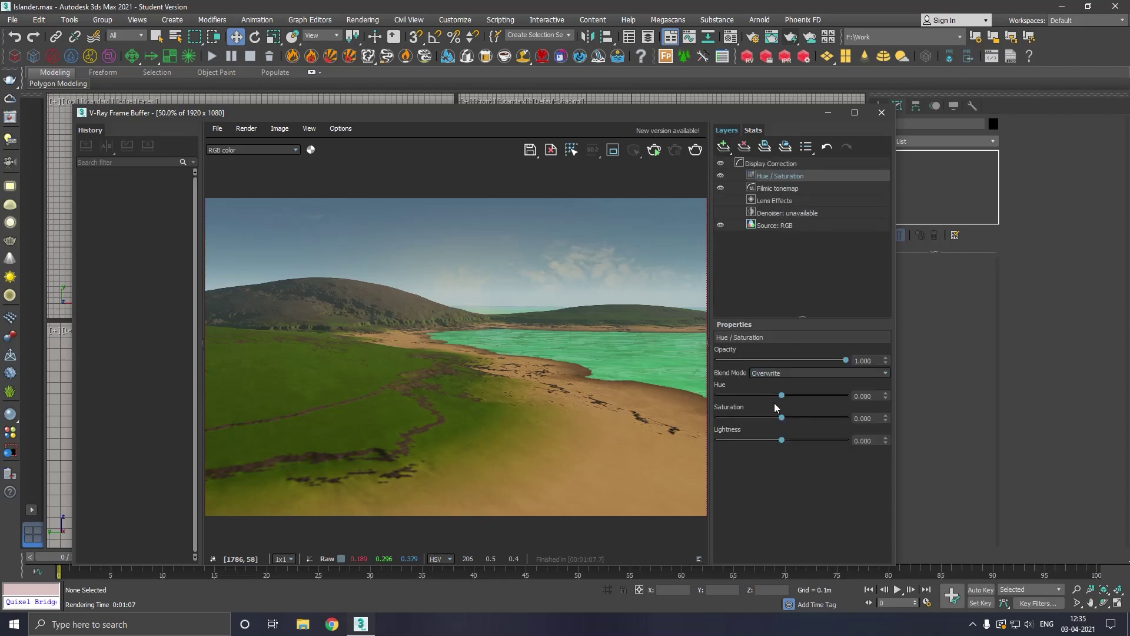
drag(781, 417, 795, 418)
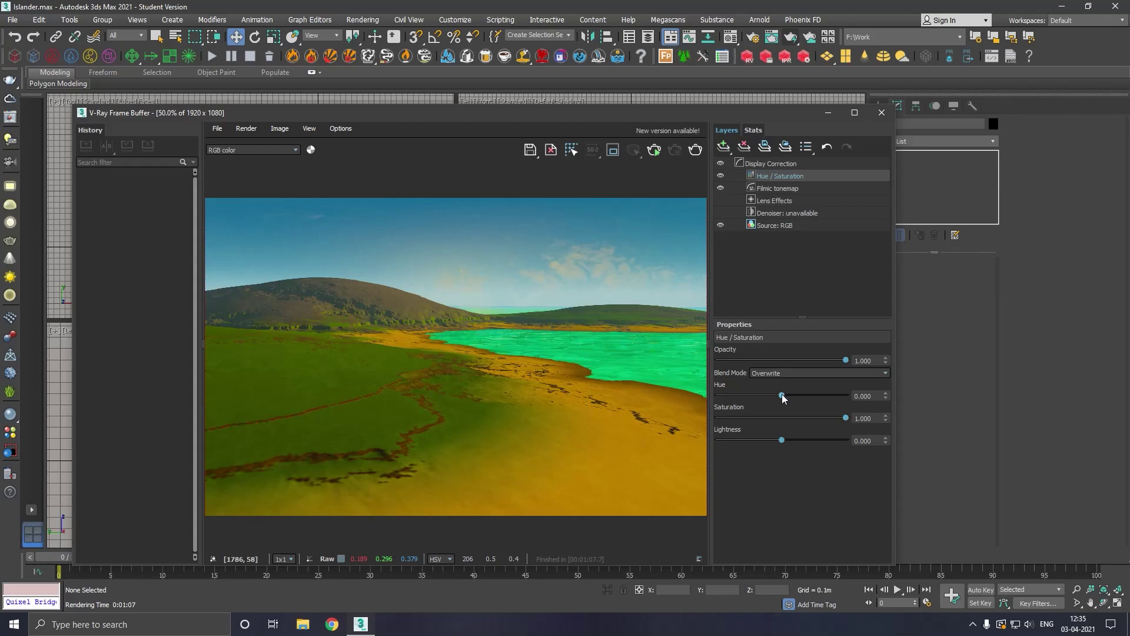
click(779, 373)
click(779, 373)
Step: Try a layer opacity of about 0.36 with shifted hue and lightness, and reset the hue and lightness to 0
drag(845, 359, 787, 393)
drag(880, 398, 821, 405)
text(0)
key(Return)
mouse_move(782, 439)
mouse_down()
mouse_move(764, 439)
mouse_move(820, 440)
mouse_move(779, 440)
mouse_up()
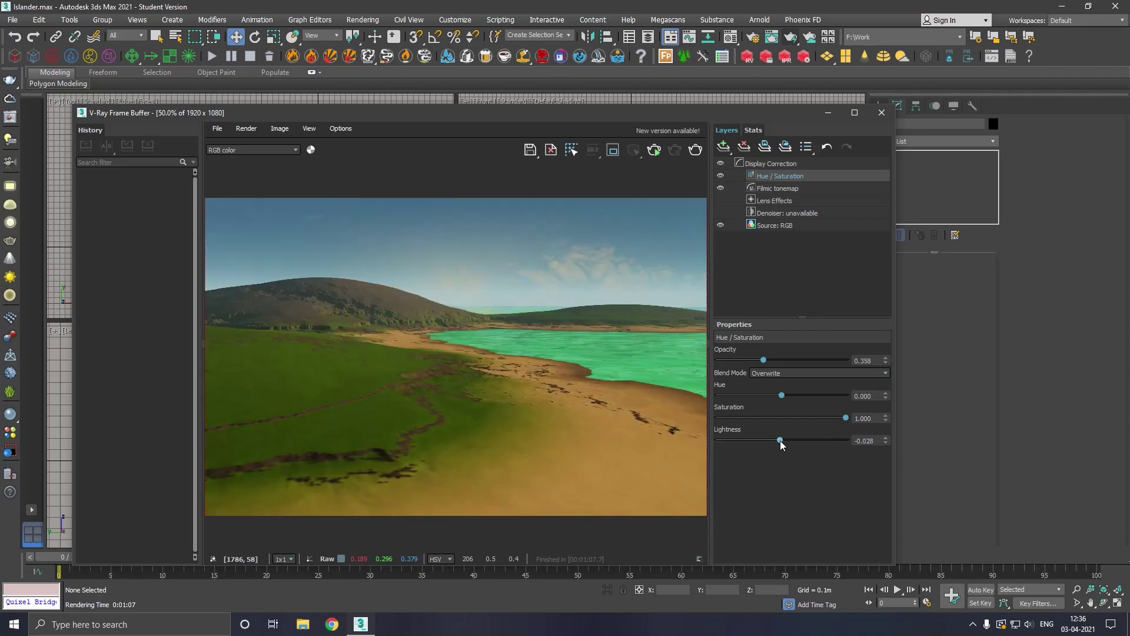
drag(887, 448, 821, 447)
text(0)
key(Return)
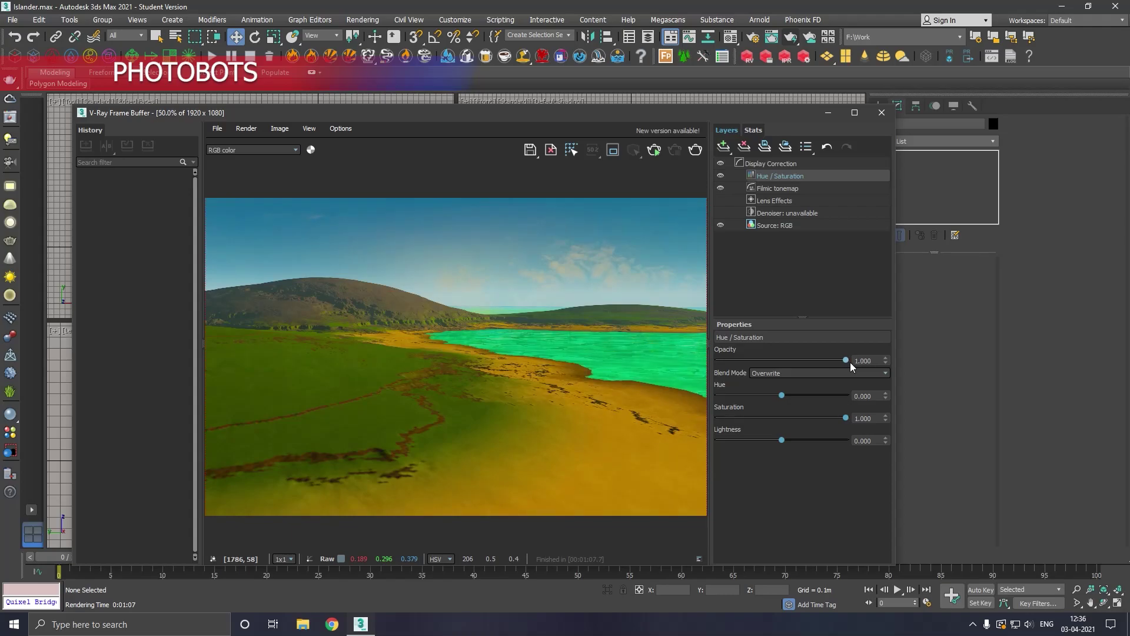
Step: Set the Hue / Saturation layer's opacity to about 0.42, comparing the image with the layer hidden and shown
drag(850, 363, 781, 362)
drag(783, 361, 761, 359)
click(717, 177)
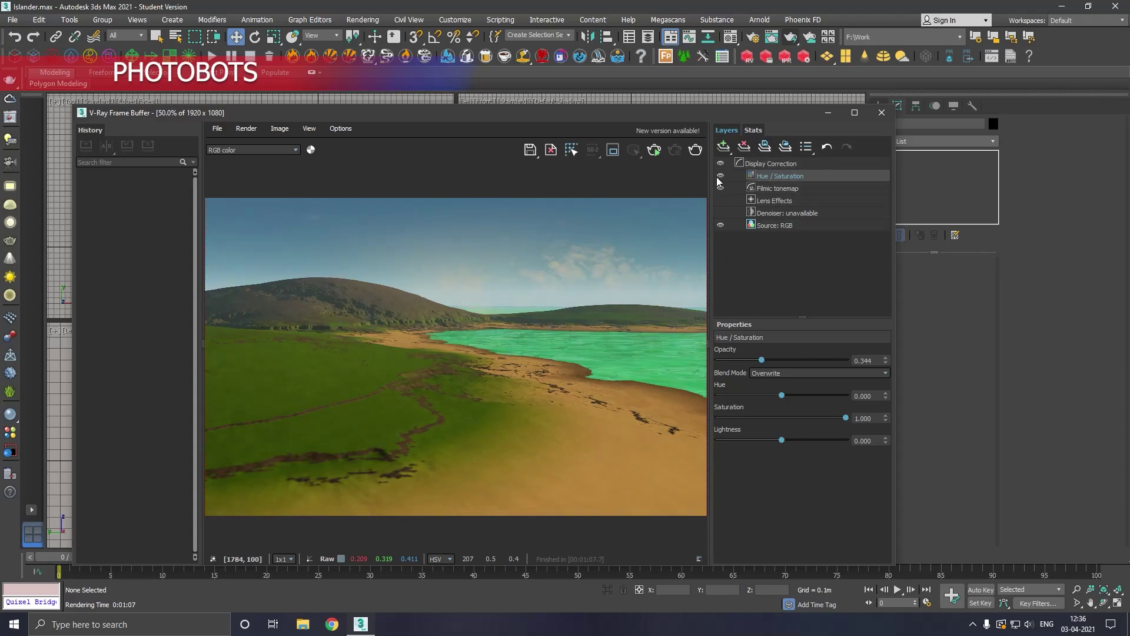
click(719, 176)
drag(747, 359, 730, 360)
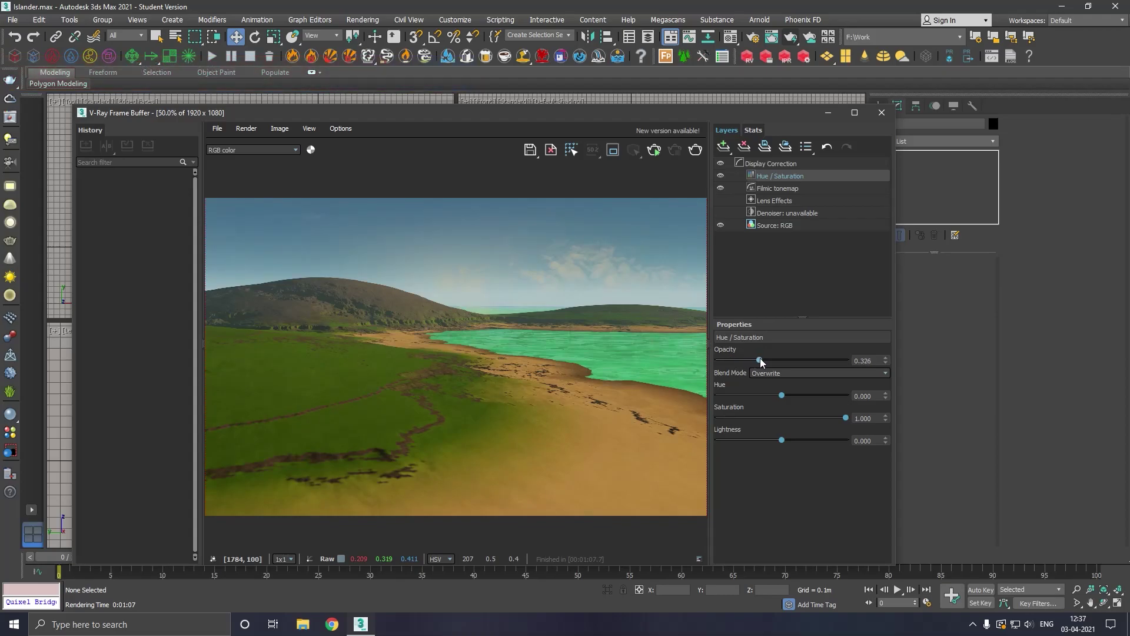
drag(763, 359, 771, 359)
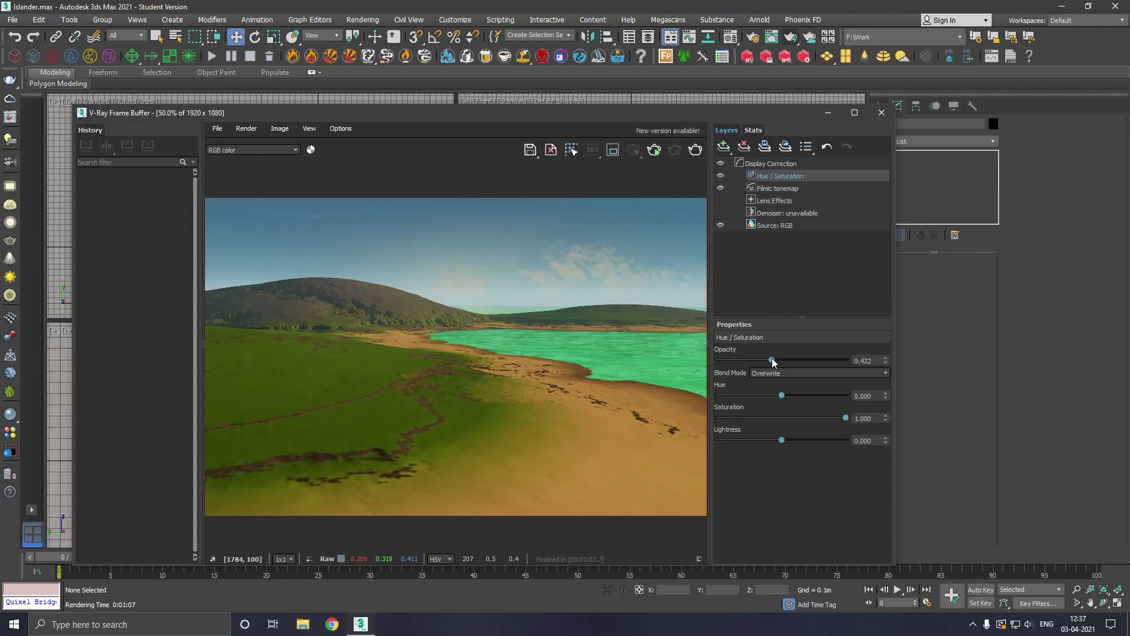